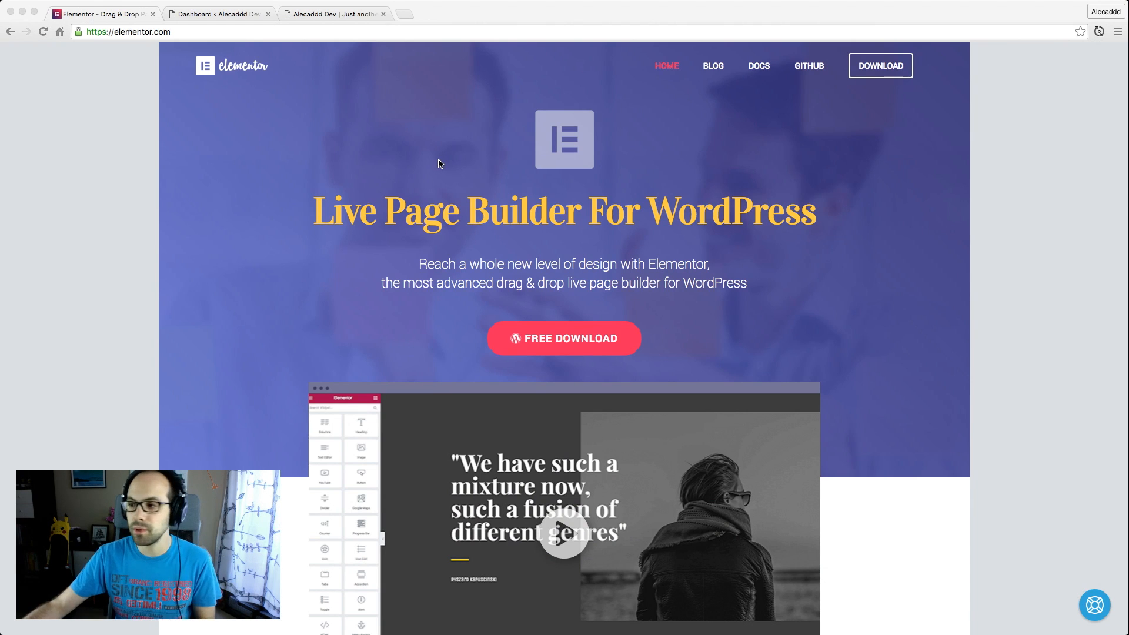
Look through the Elementor homepage's product preview, feature highlights and theme compatibility sections
scroll(882, 191, "down", 5)
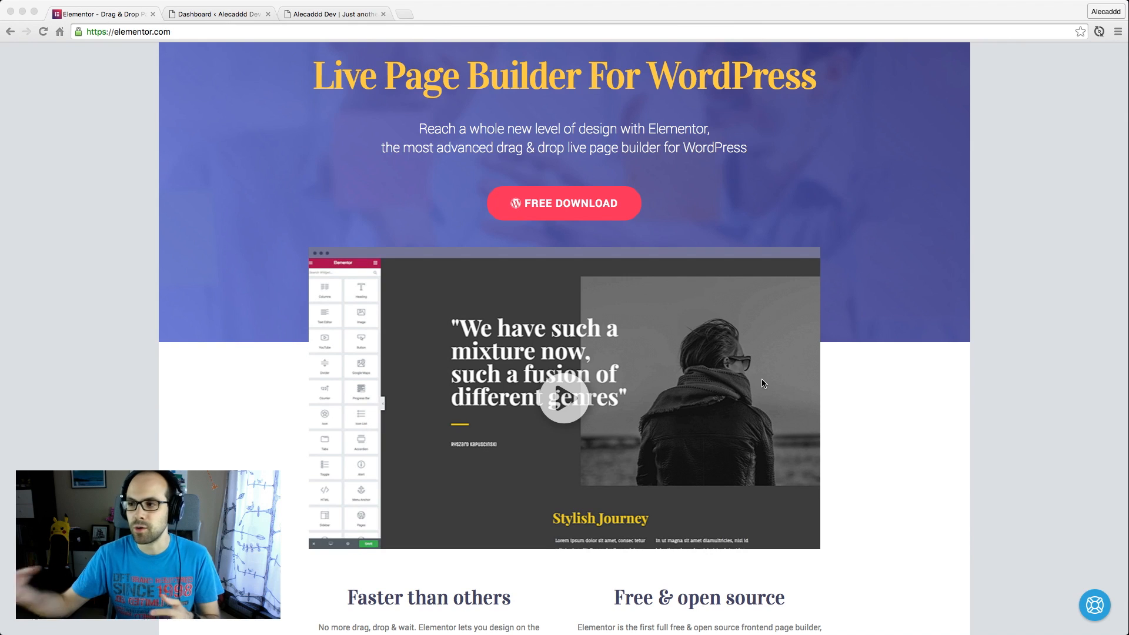
scroll(762, 383, "down", 15)
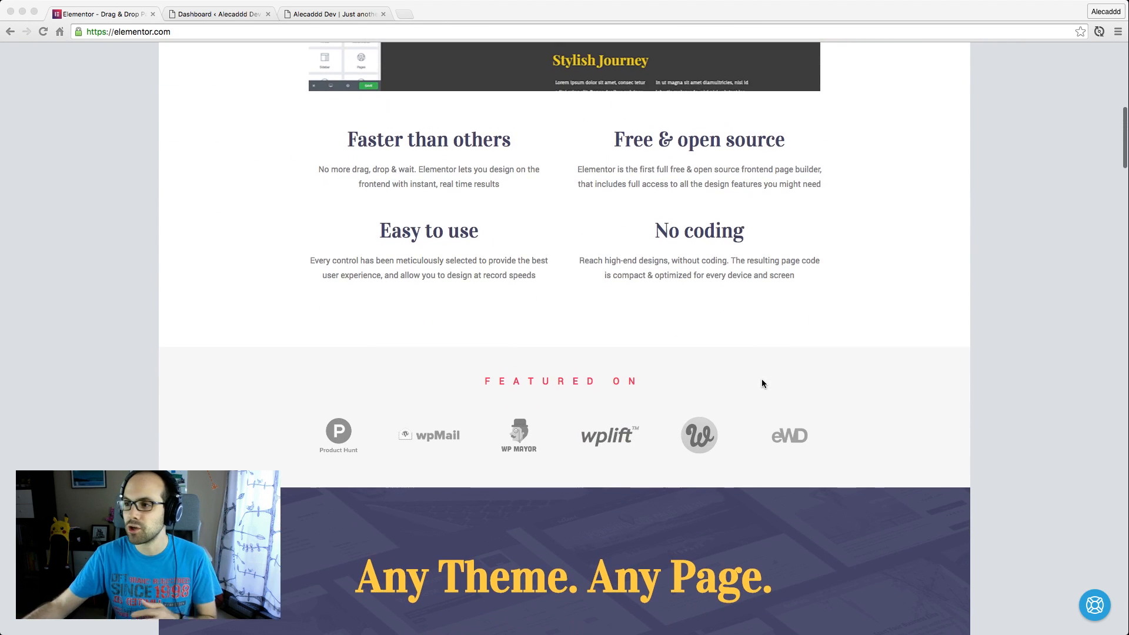
scroll(763, 384, "up", 2)
scroll(762, 383, "down", 10)
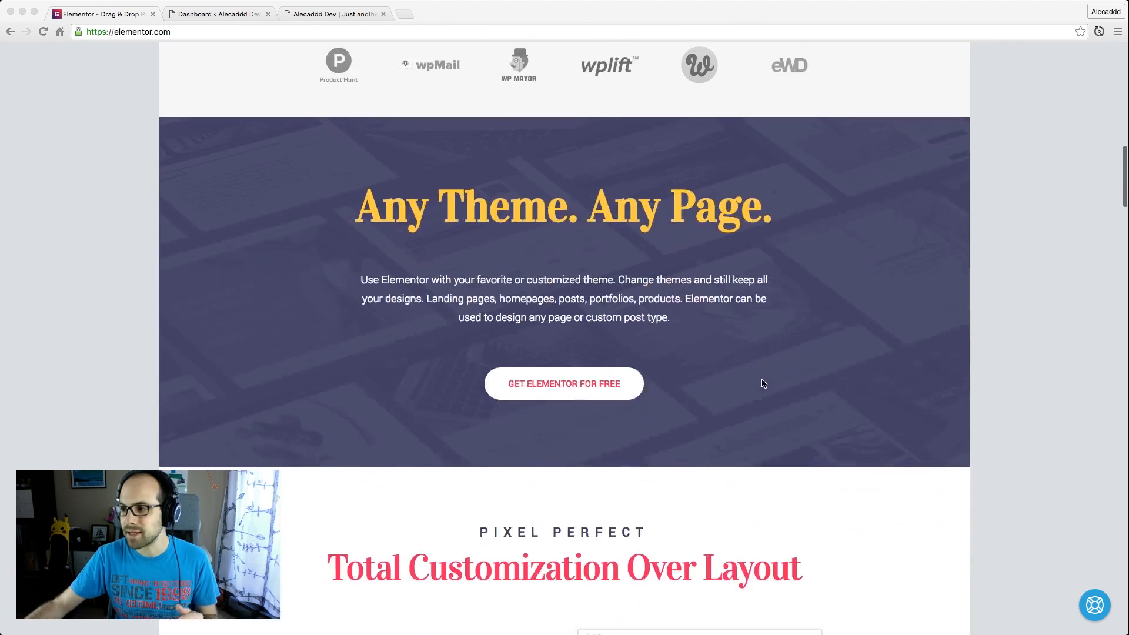
scroll(763, 383, "up", 10)
scroll(762, 384, "up", 15)
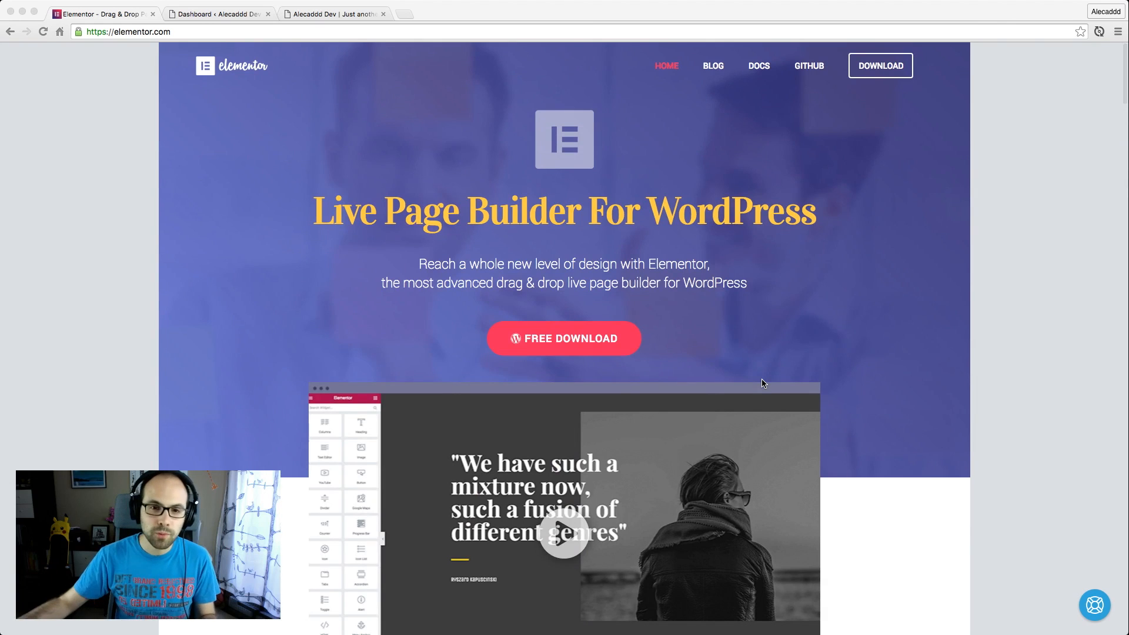
left_click(920, 163)
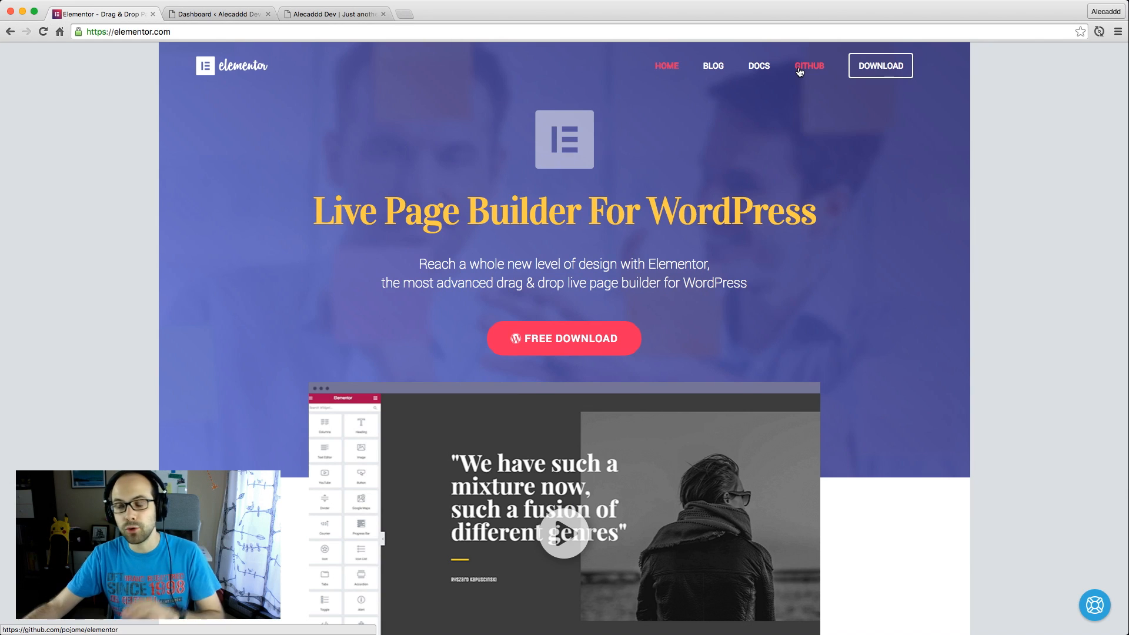
Switch to the WordPress dashboard and search the directory of new plugins for "elementor"
left_click(217, 17)
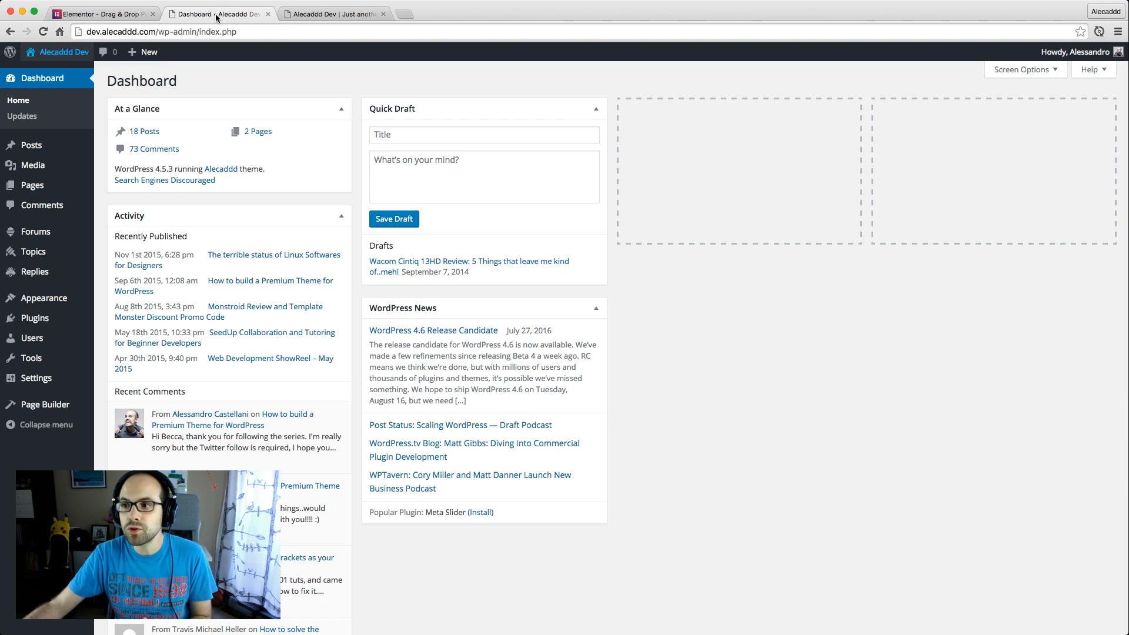
left_click(51, 327)
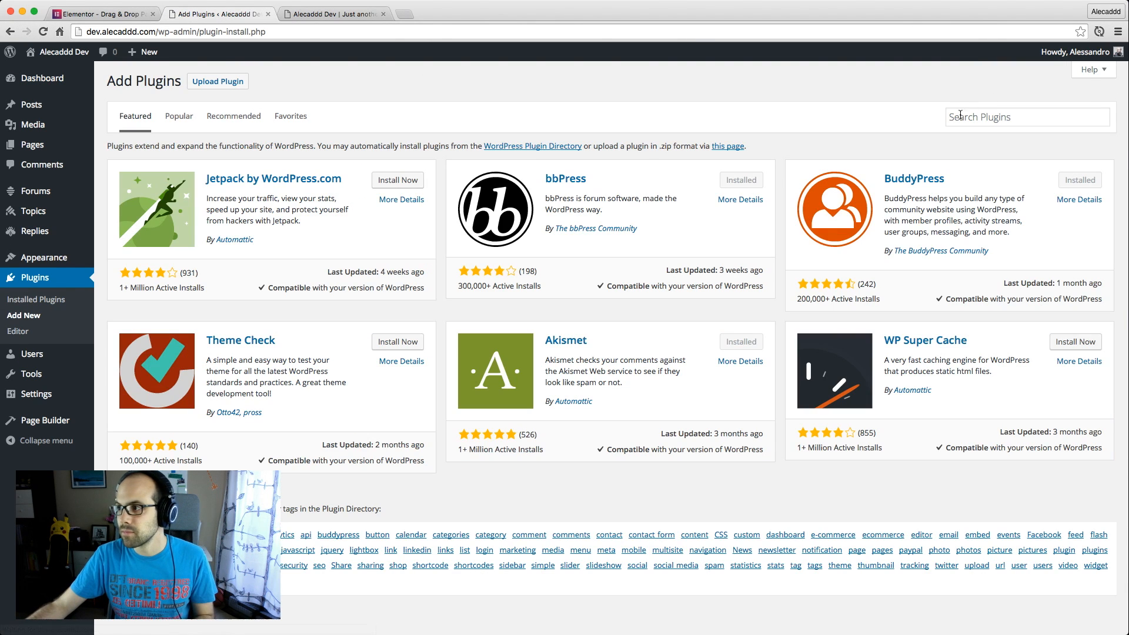
left_click(976, 118)
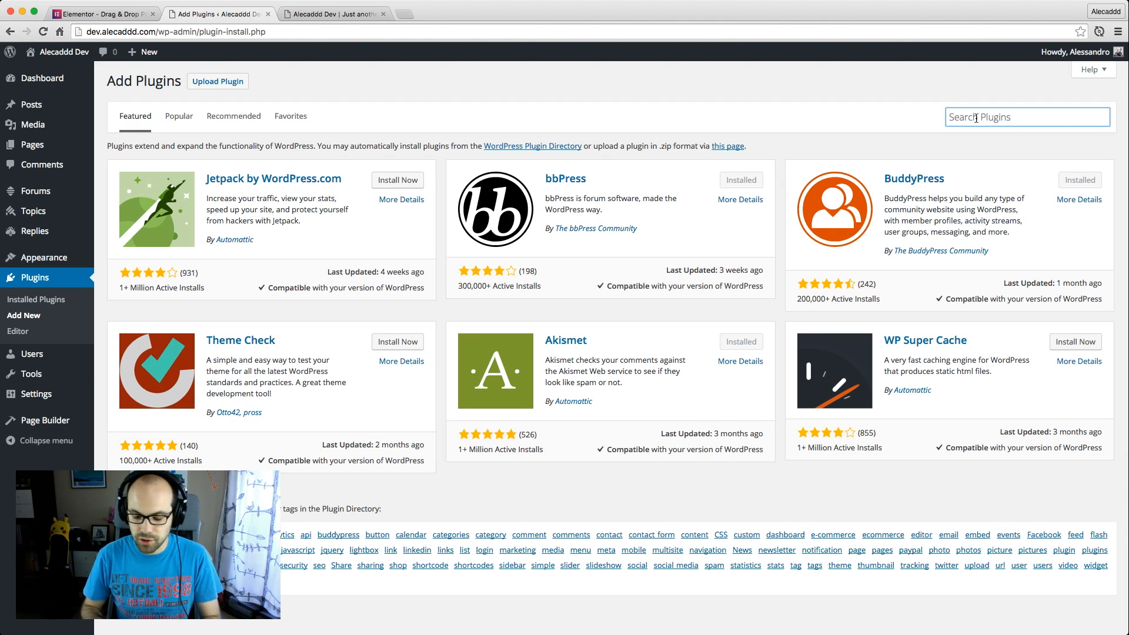
type("elem")
type("entor")
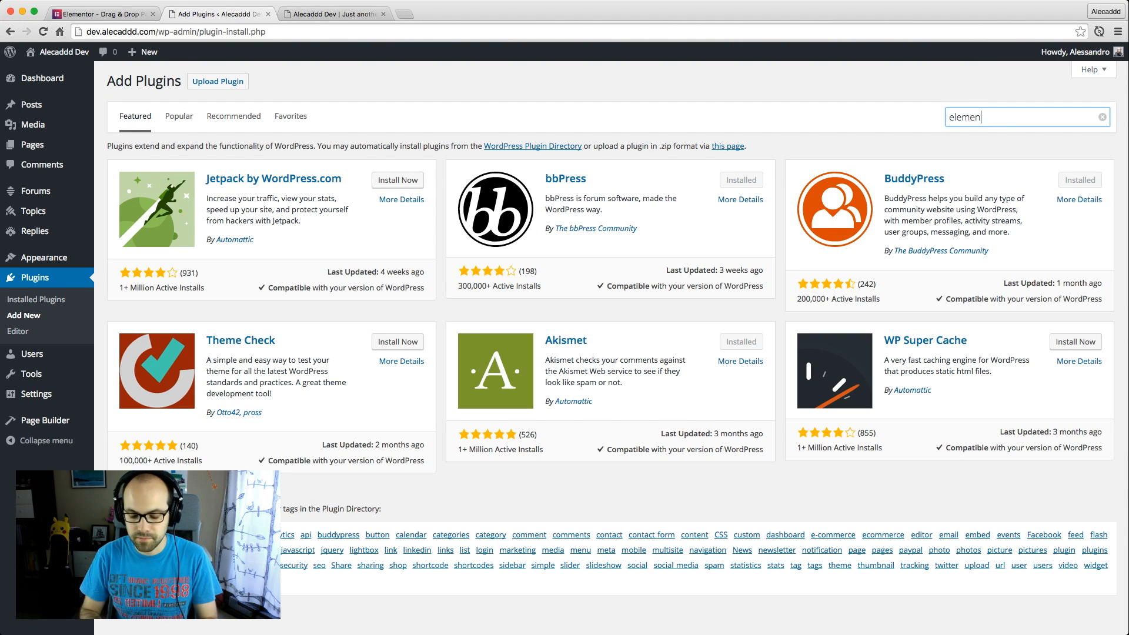
key("Return")
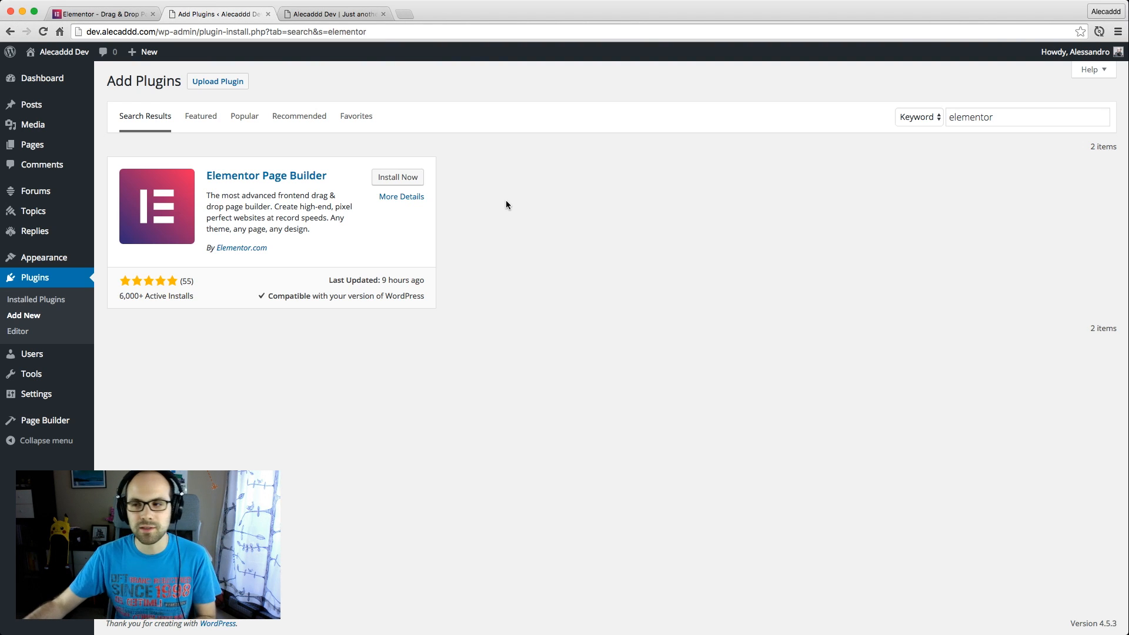
Review the Elementor Page Builder plugin's details and screenshots, and install and activate the plugin
left_click(398, 198)
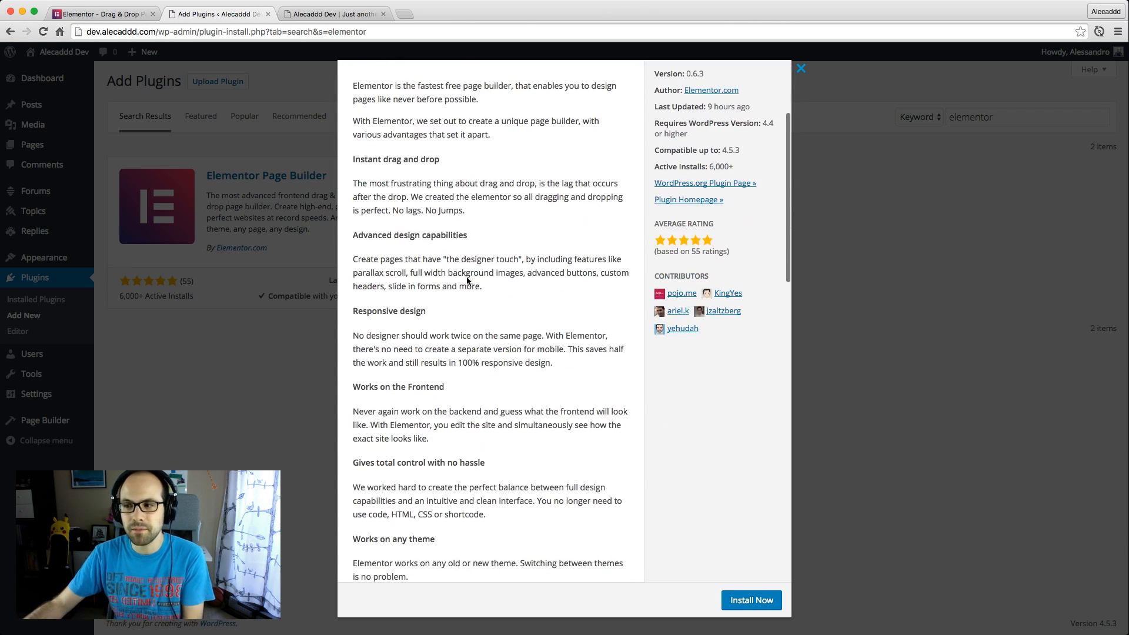
left_click(486, 217)
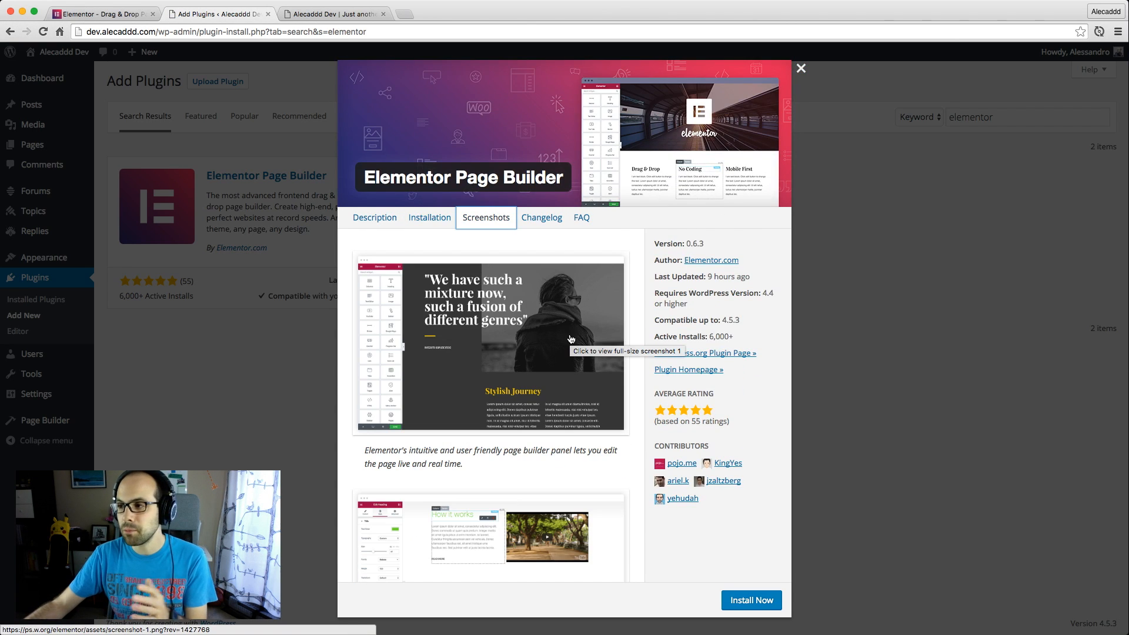
scroll(571, 339, "down", 10)
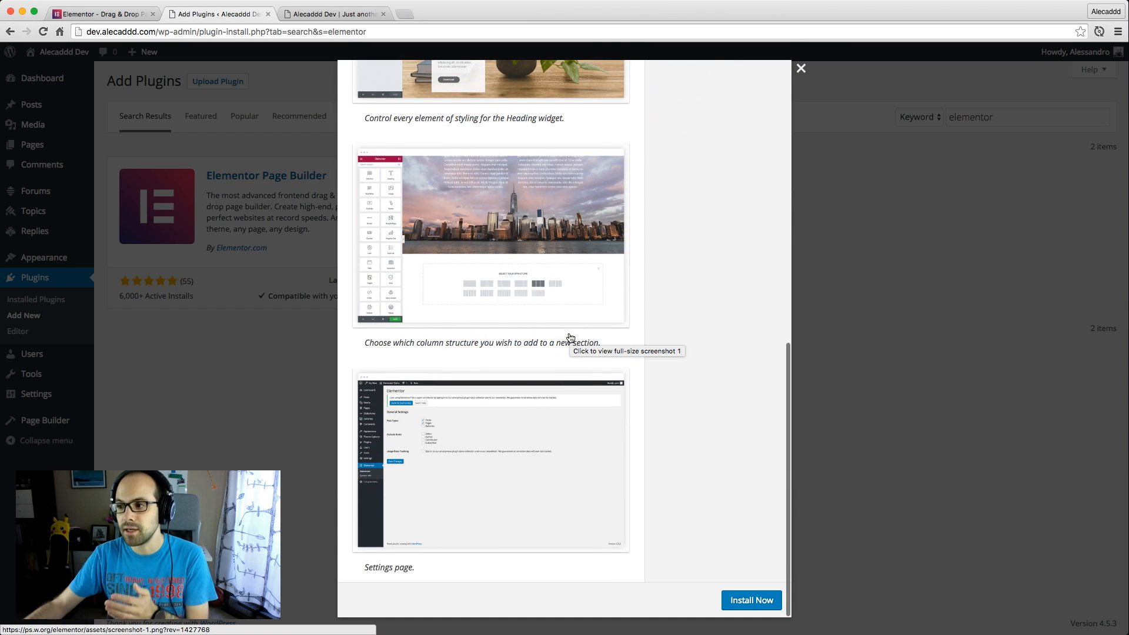
scroll(570, 337, "up", 3)
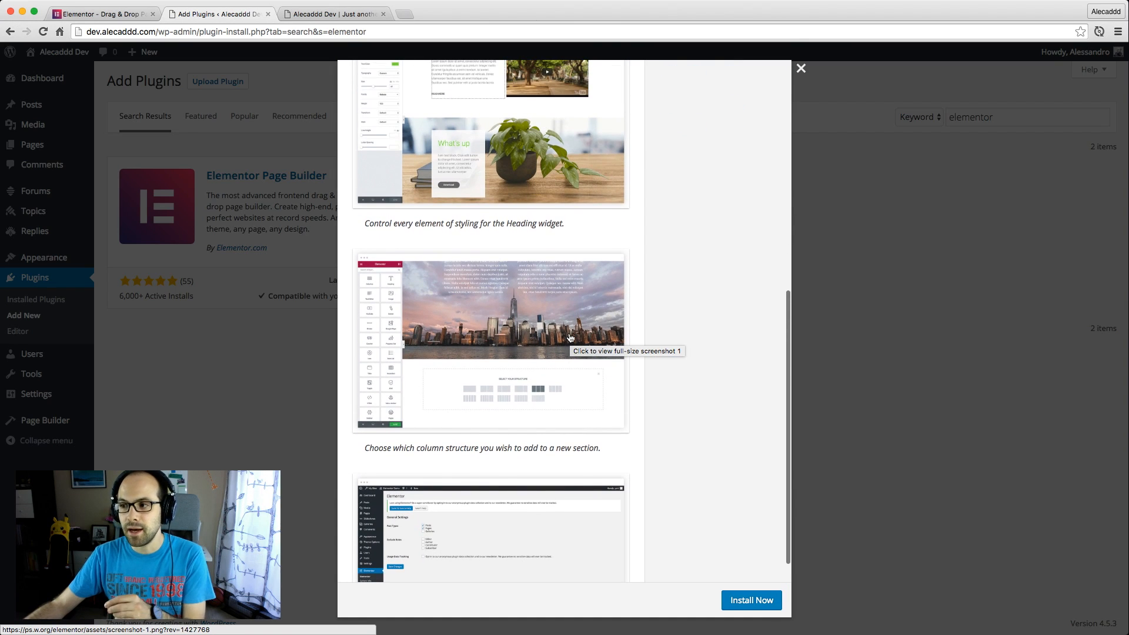
scroll(571, 337, "up", 8)
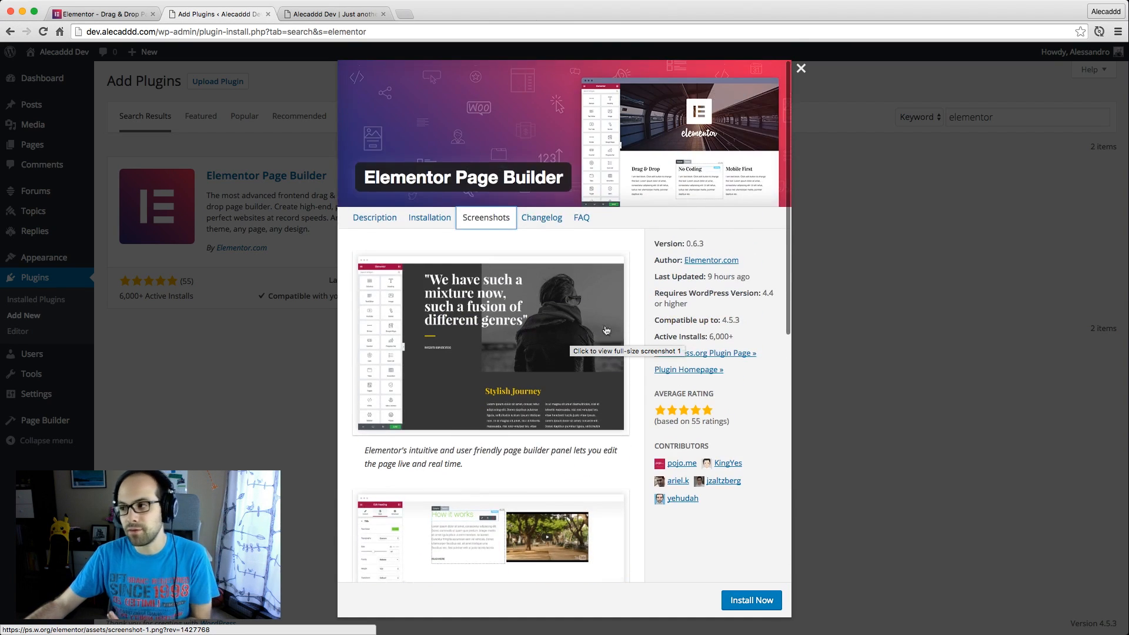
left_click(752, 600)
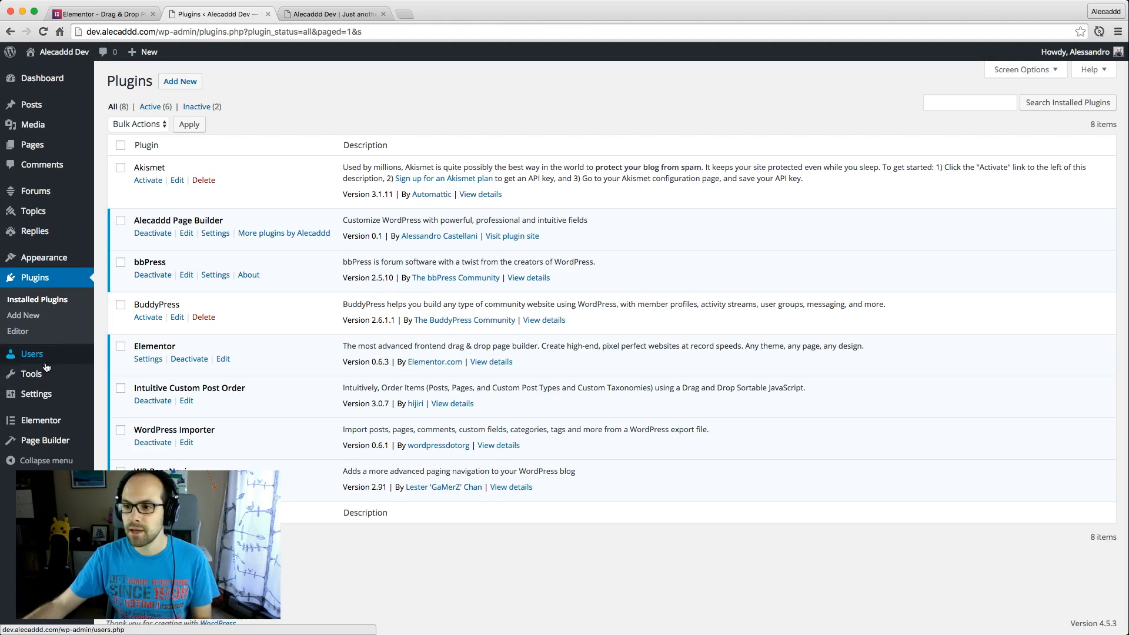
Open the Elementor plugin settings and remove Posts from the enabled post types
mouse_move(51, 423)
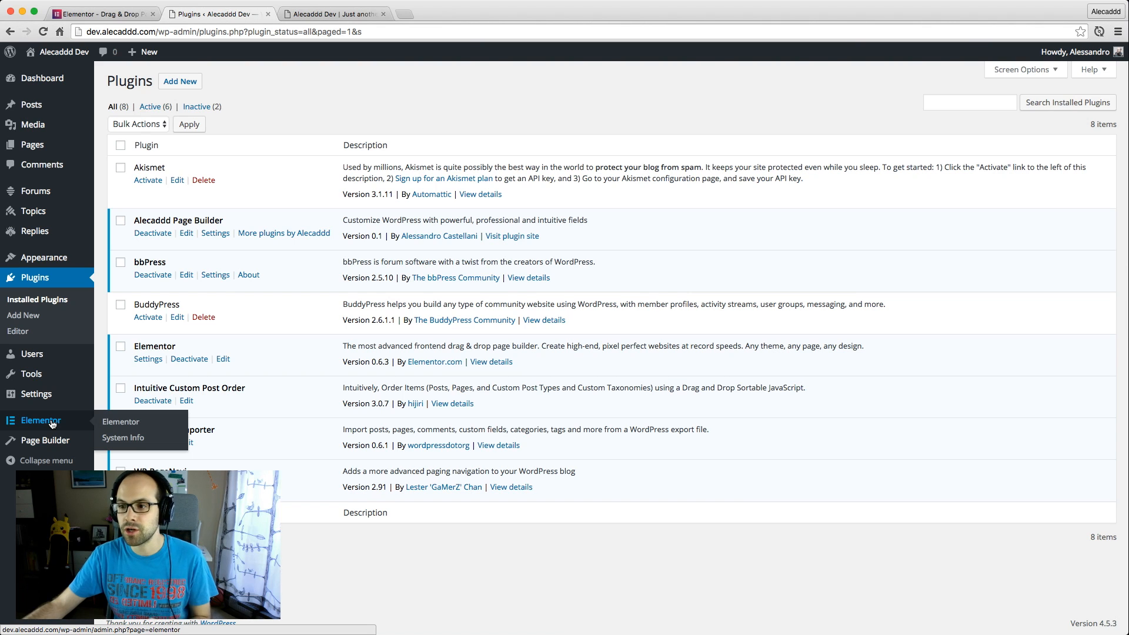
left_click(52, 422)
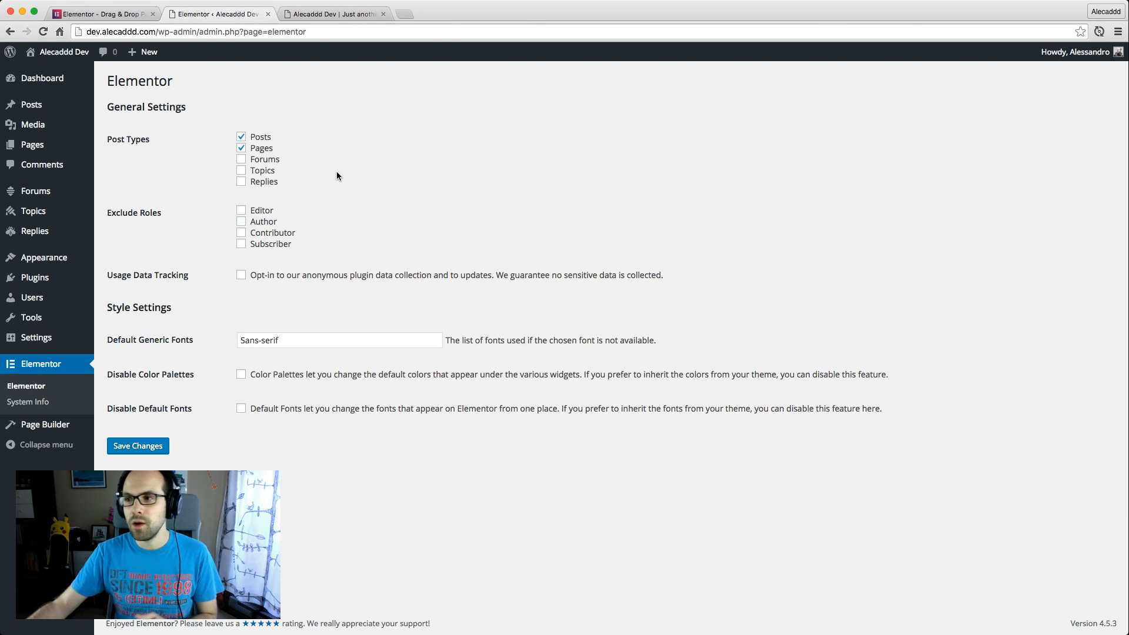
left_click(258, 140)
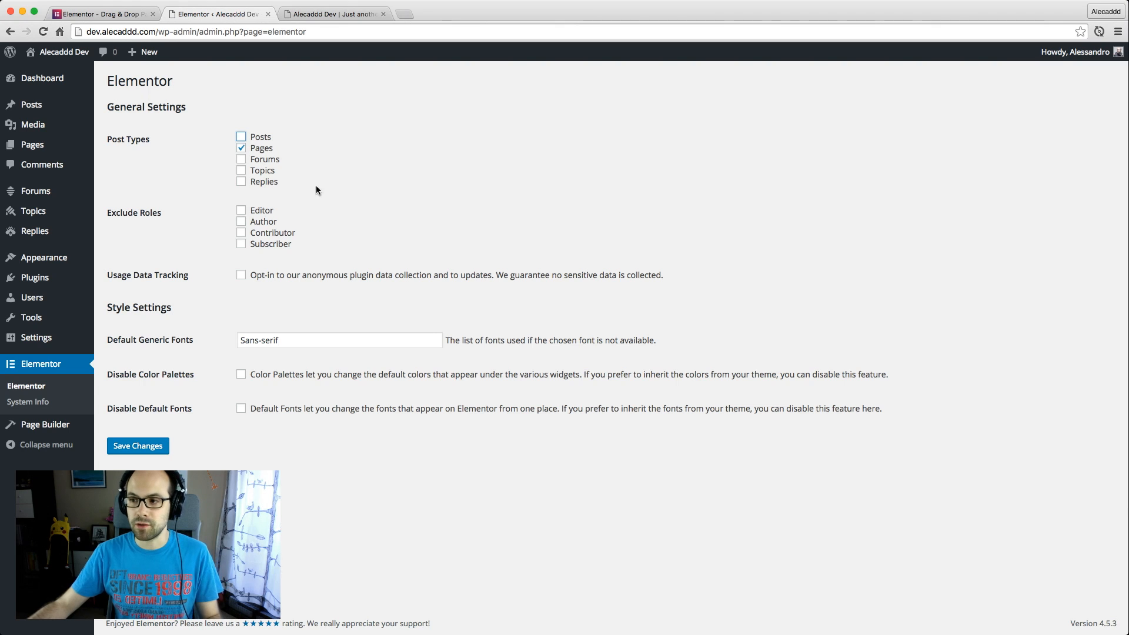
left_click(345, 152)
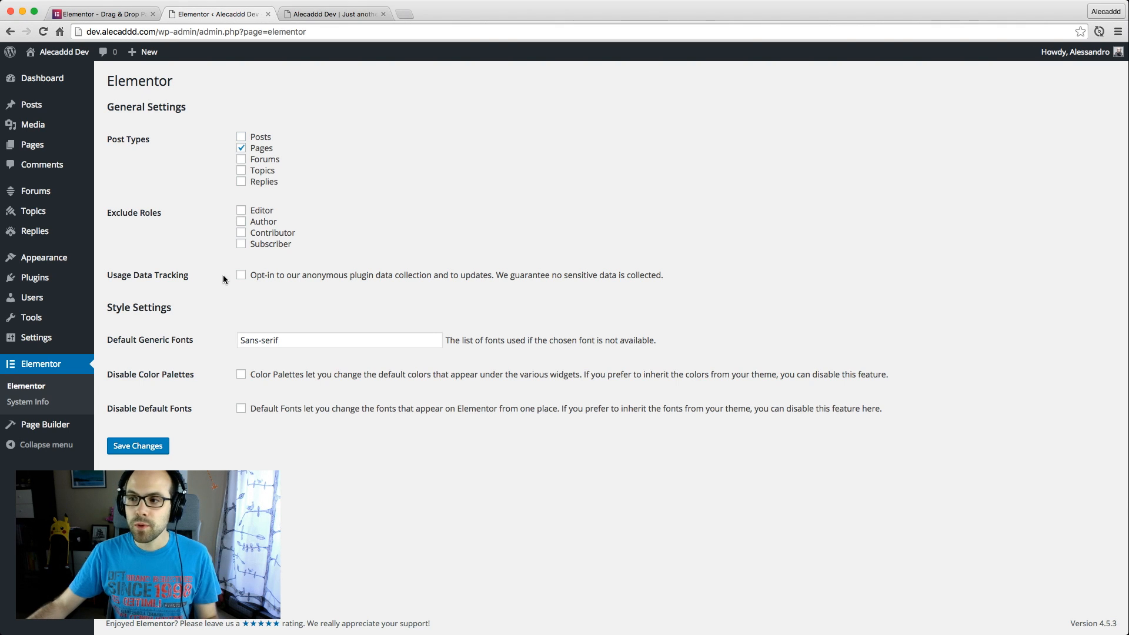
left_click_drag(248, 274, 350, 277)
left_click(414, 224)
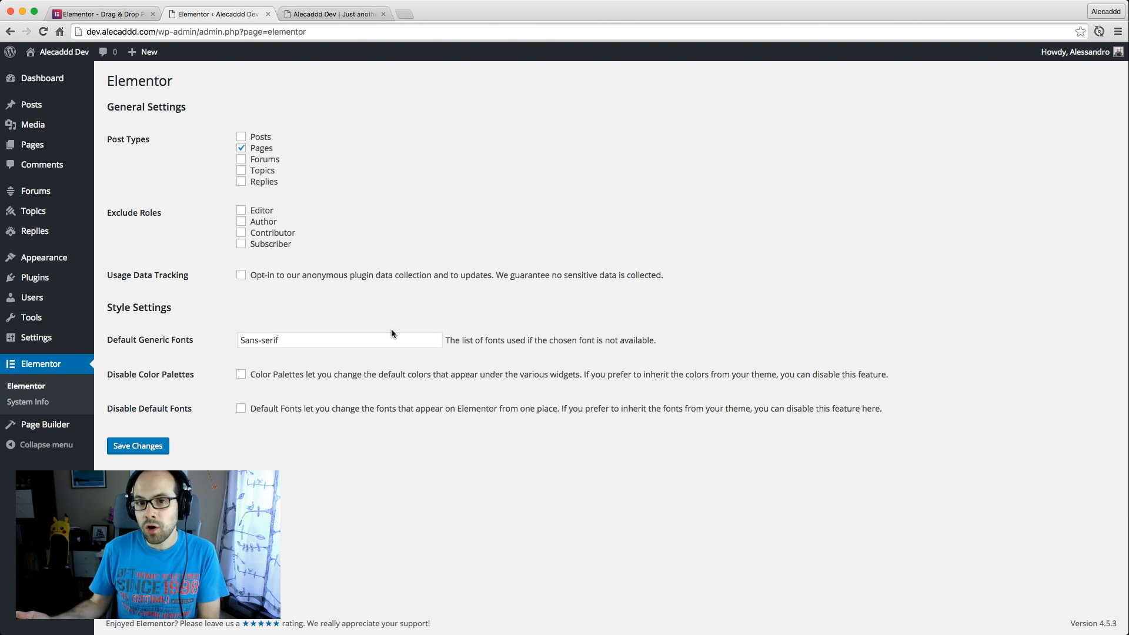
Look over the blog posts and styling on the site's front page, and return to the Elementor settings
left_click(338, 16)
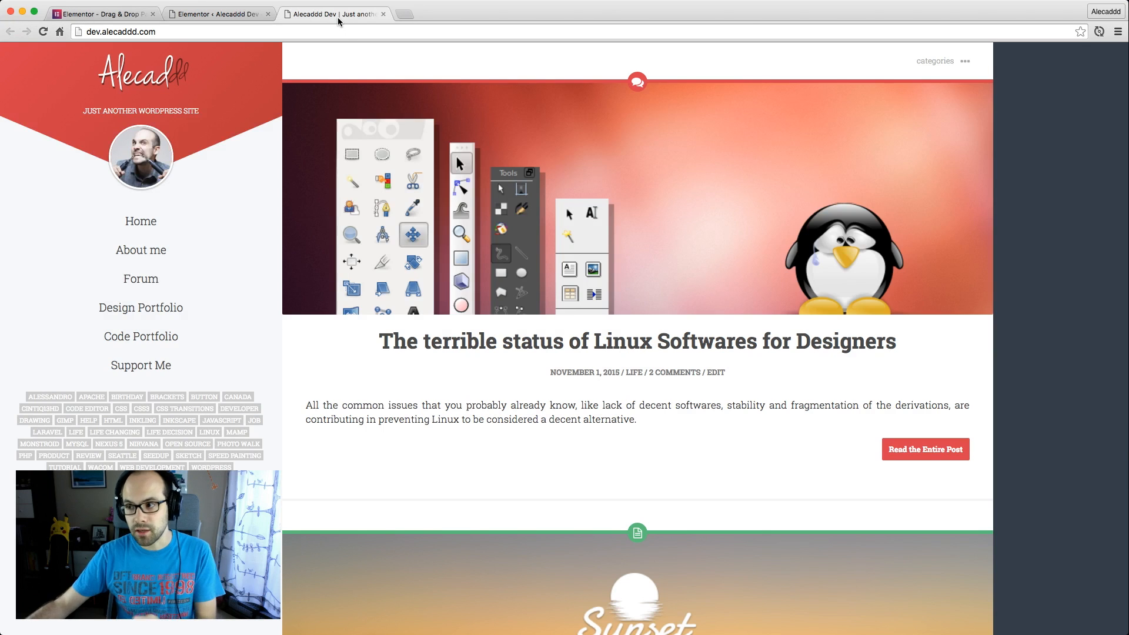
scroll(424, 347, "down", 9)
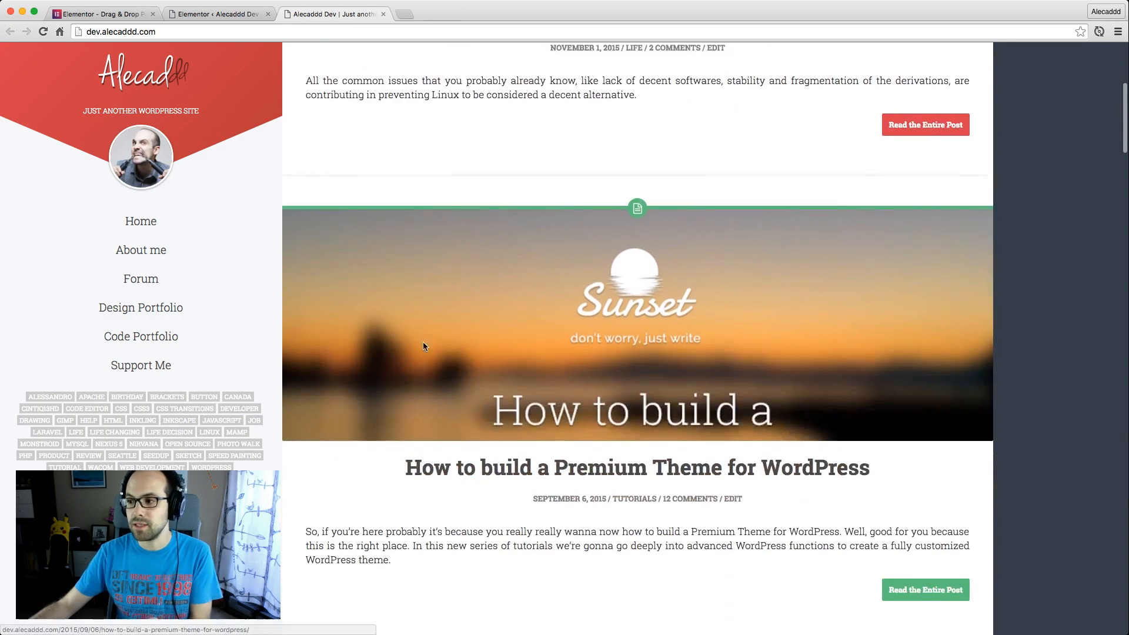
scroll(463, 293, "down", 5)
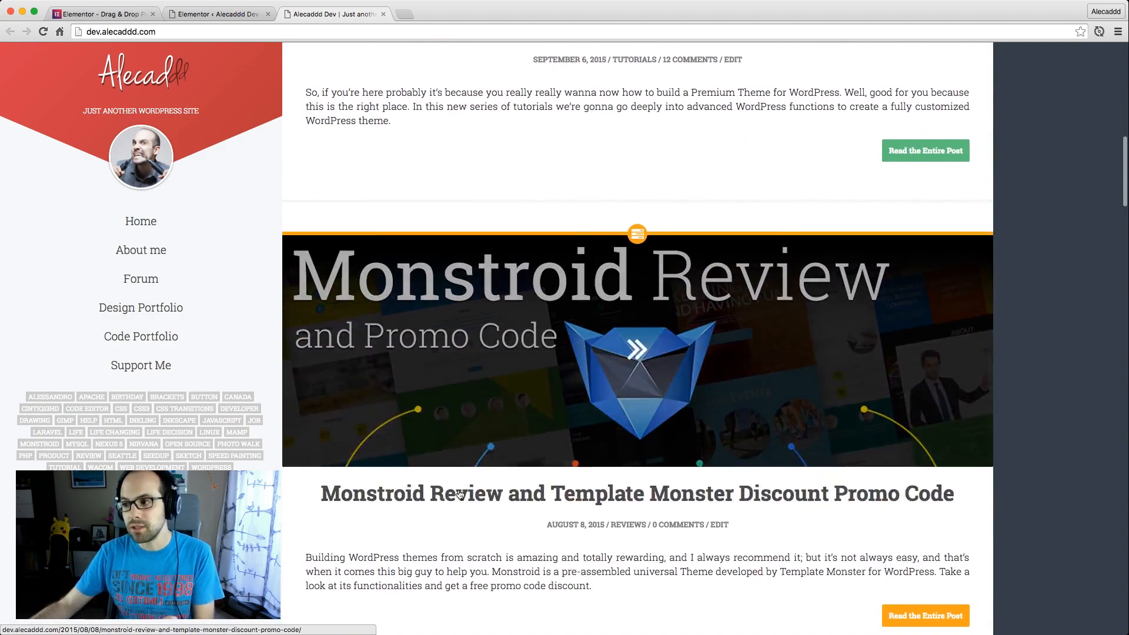
scroll(527, 266, "up", 13)
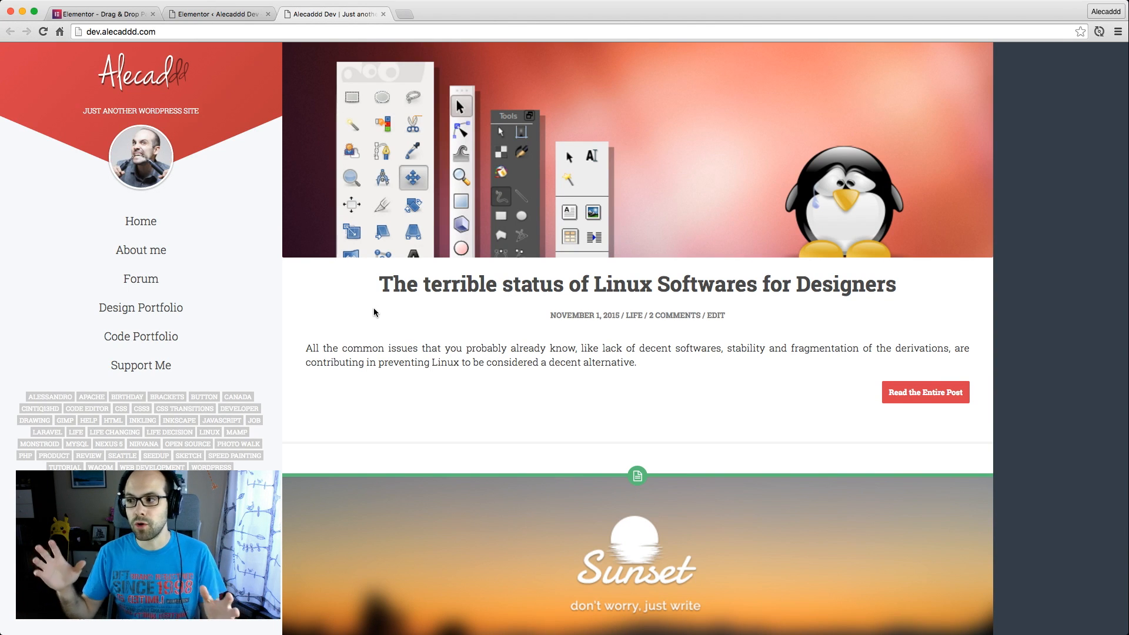
key("ctrl+shift+Tab")
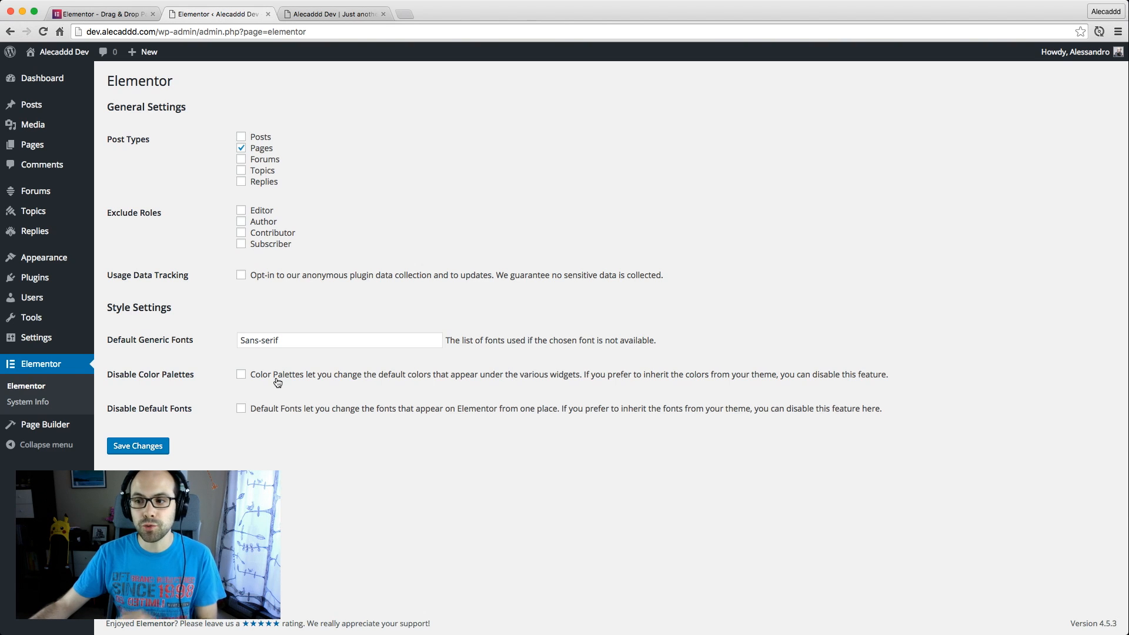
Try the Disable Color Palettes and Disable Default Fonts options in Elementor's style settings
left_click(242, 375)
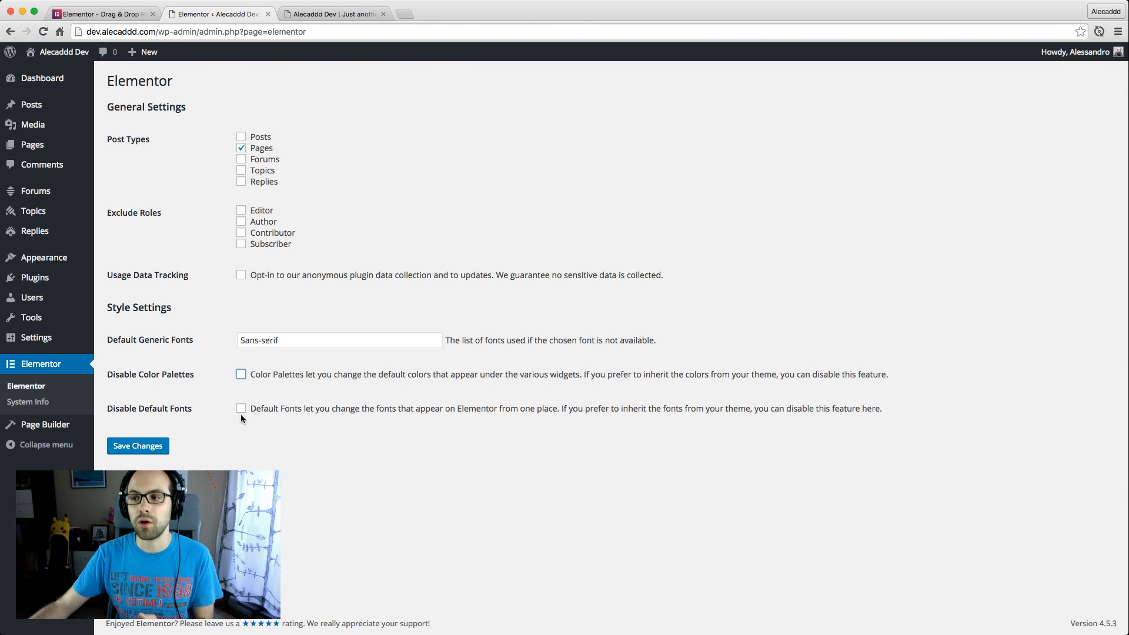
left_click(241, 410)
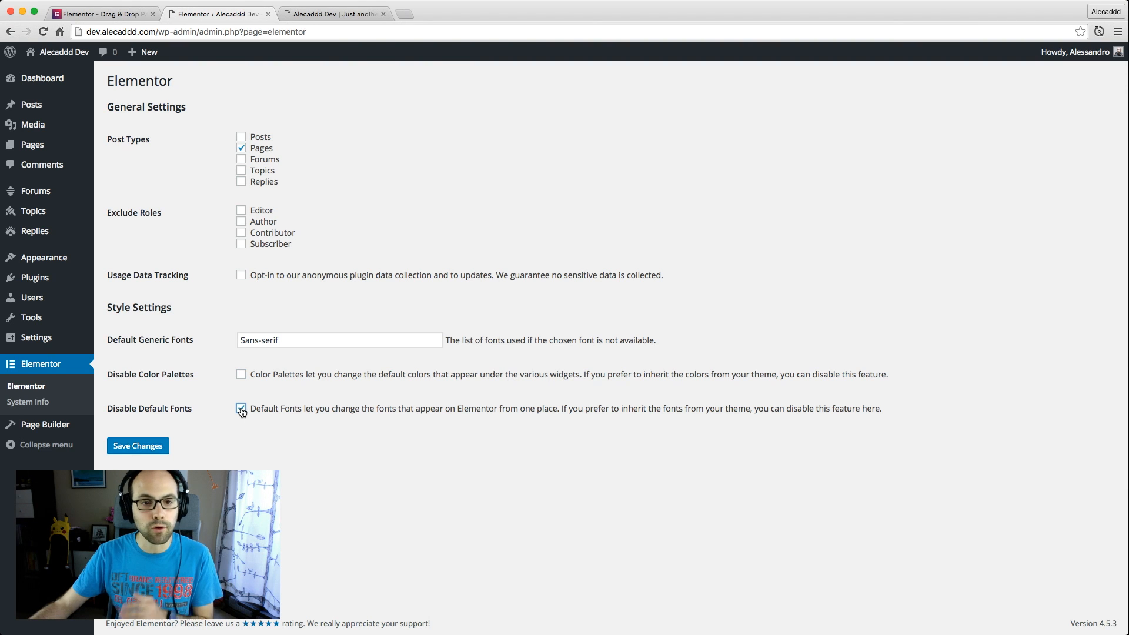
left_click_drag(327, 340, 206, 331)
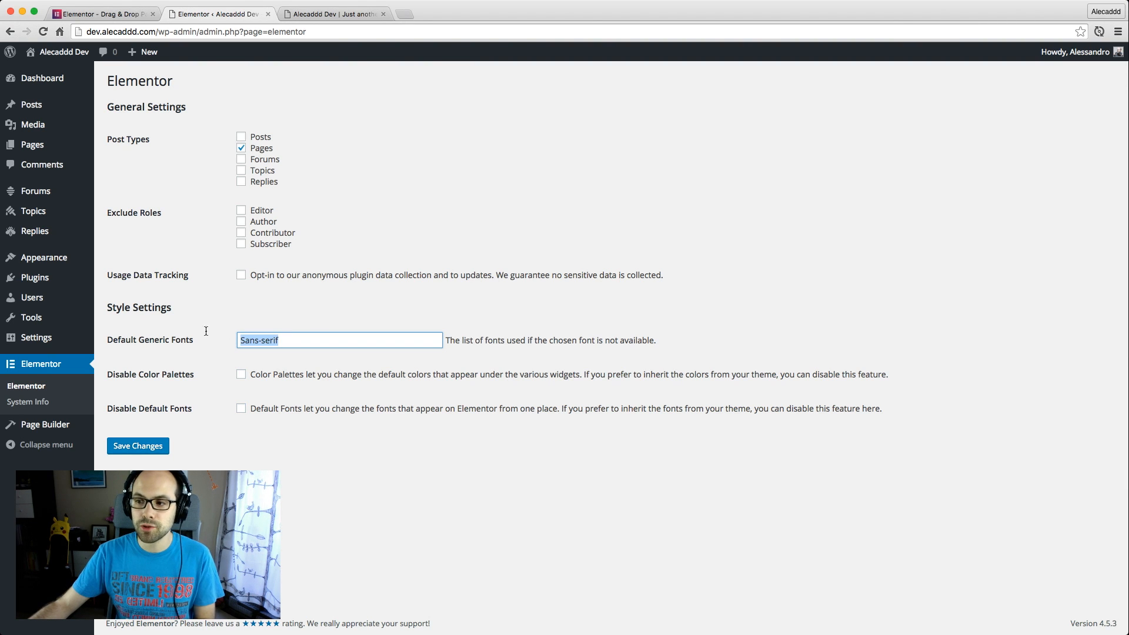
left_click(340, 323)
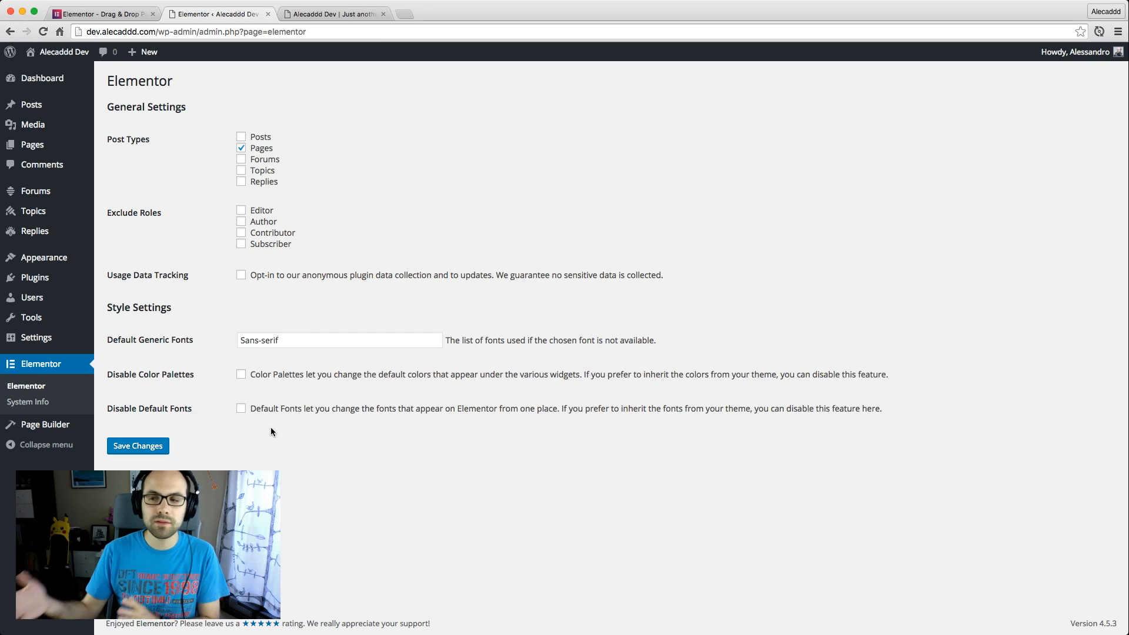
Create a new WordPress page titled "Elementor Test" and publish it
left_click(44, 145)
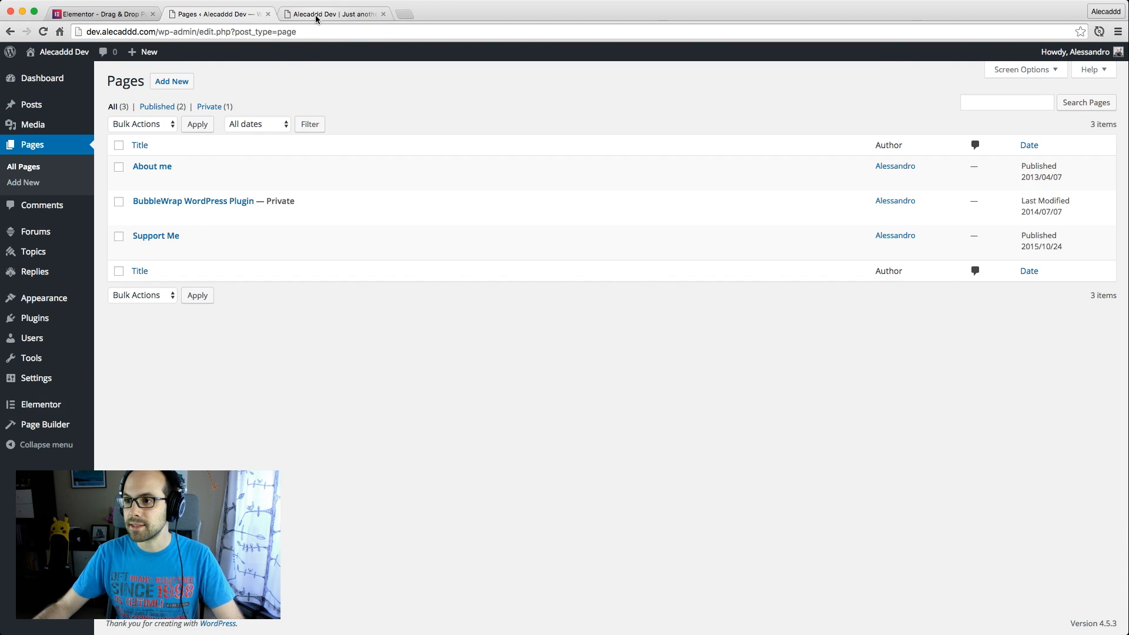
left_click(315, 16)
left_click(207, 15)
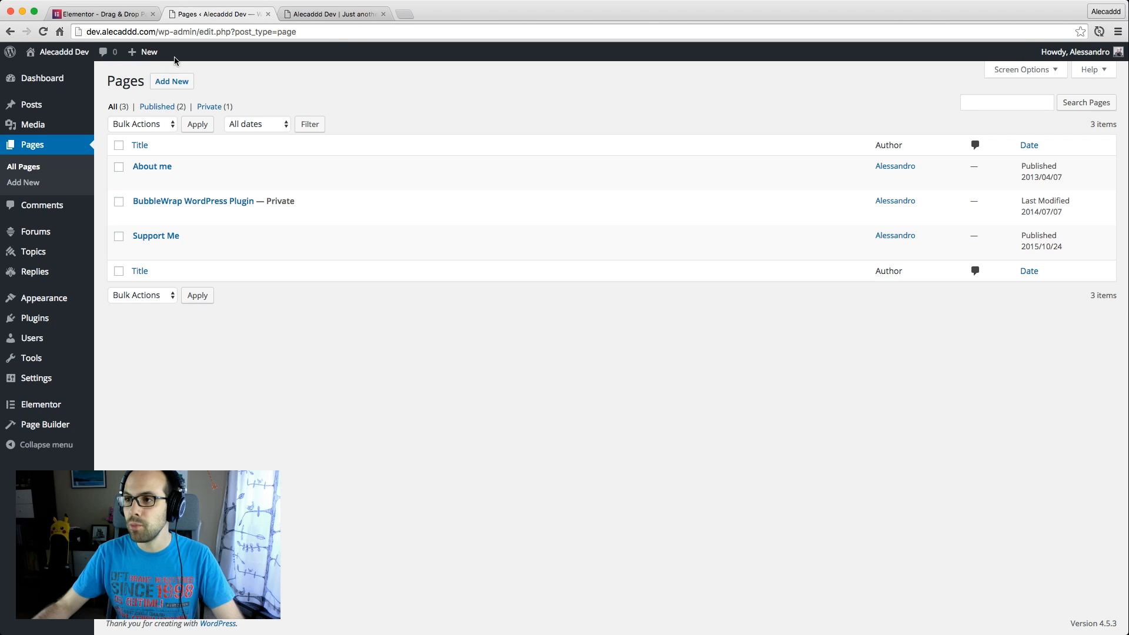
left_click(176, 88)
type("E")
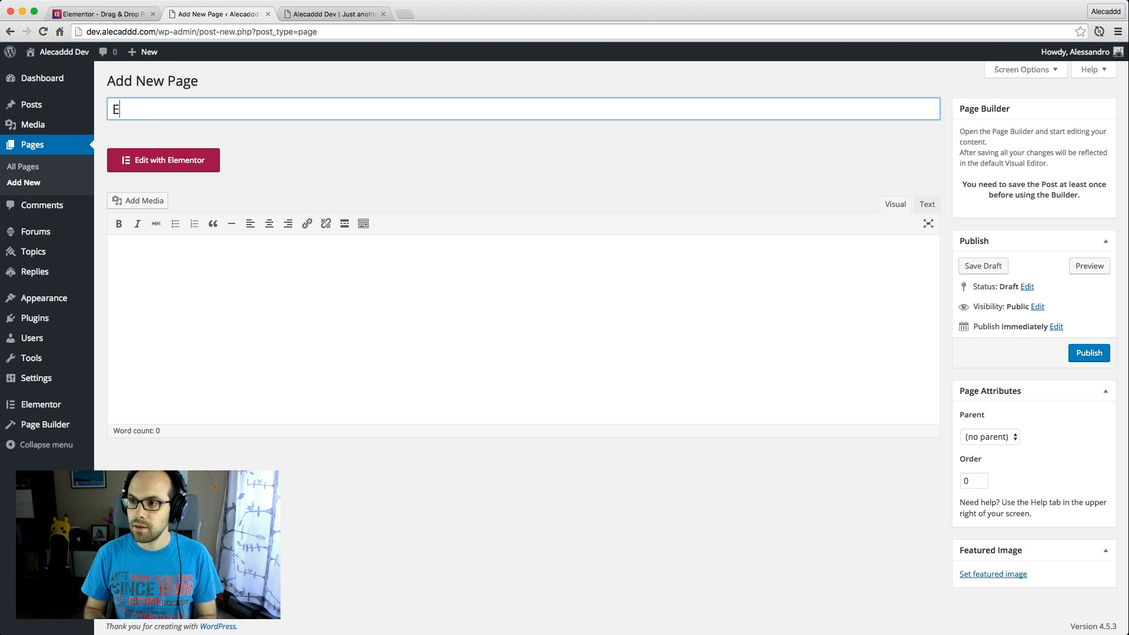
type("lementor Test")
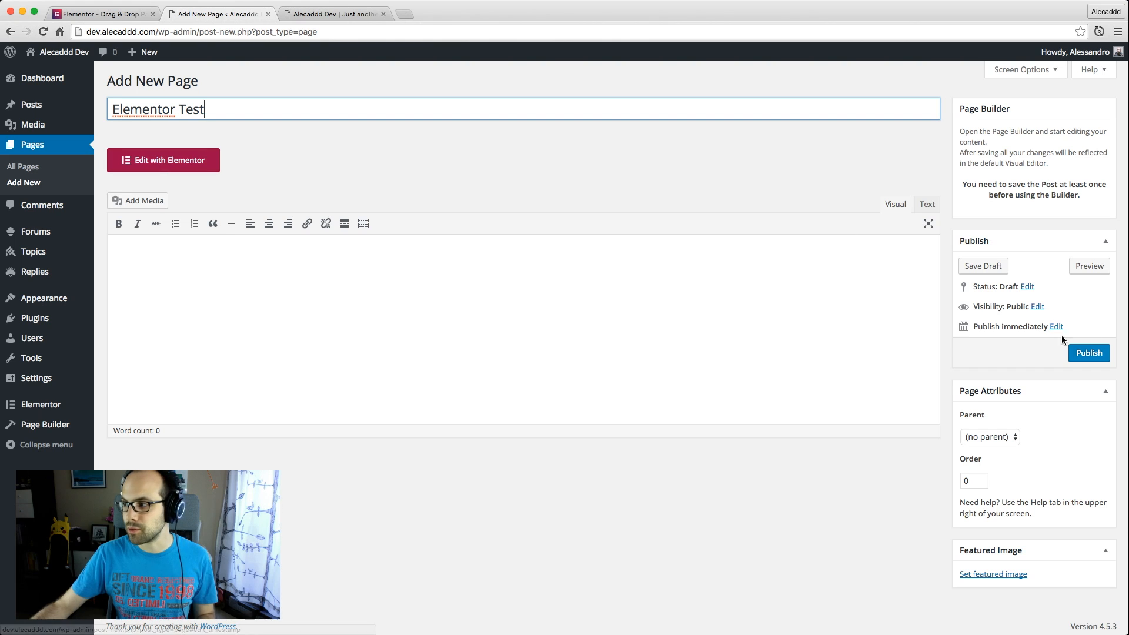
left_click(1090, 354)
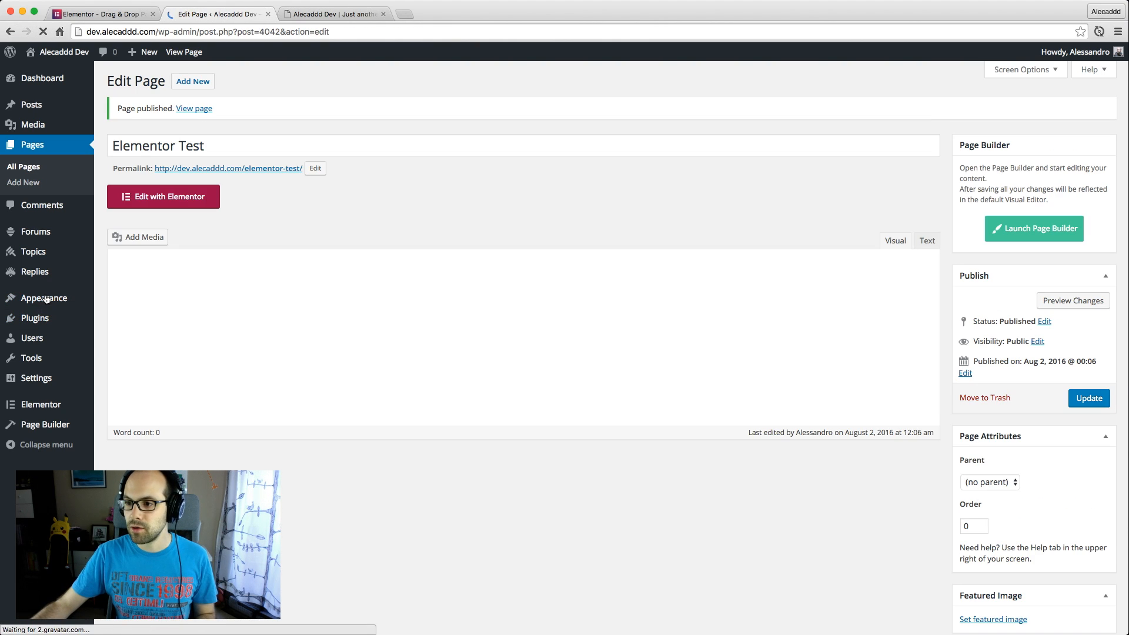
Add the Elementor Test page to the primary nav menu between About me and Forum, and save the menu
left_click(41, 300)
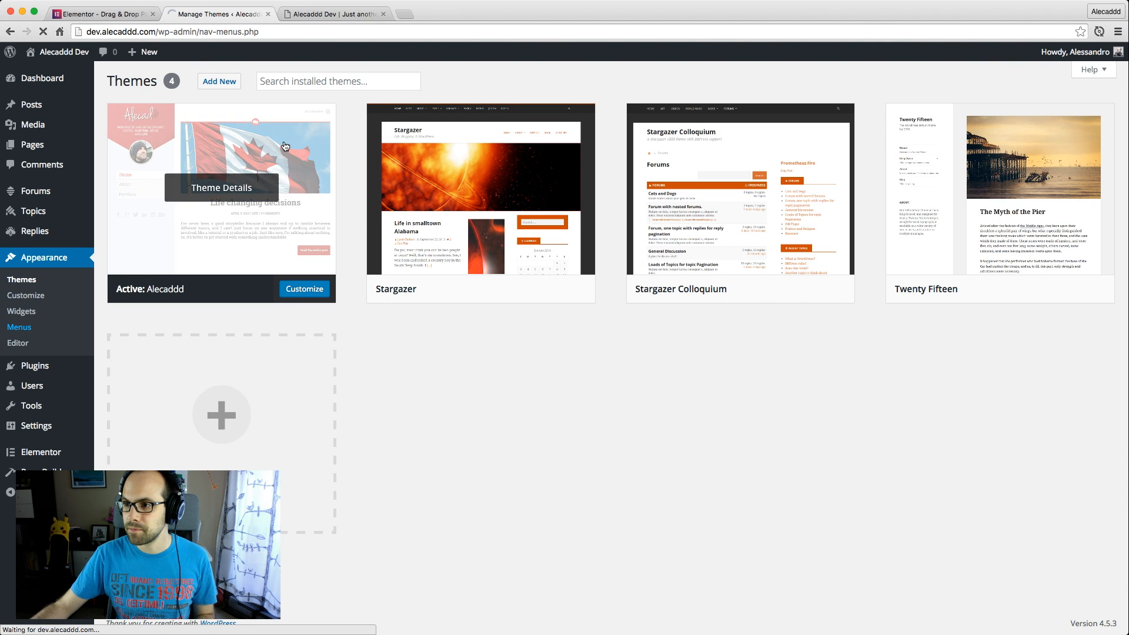
left_click(20, 327)
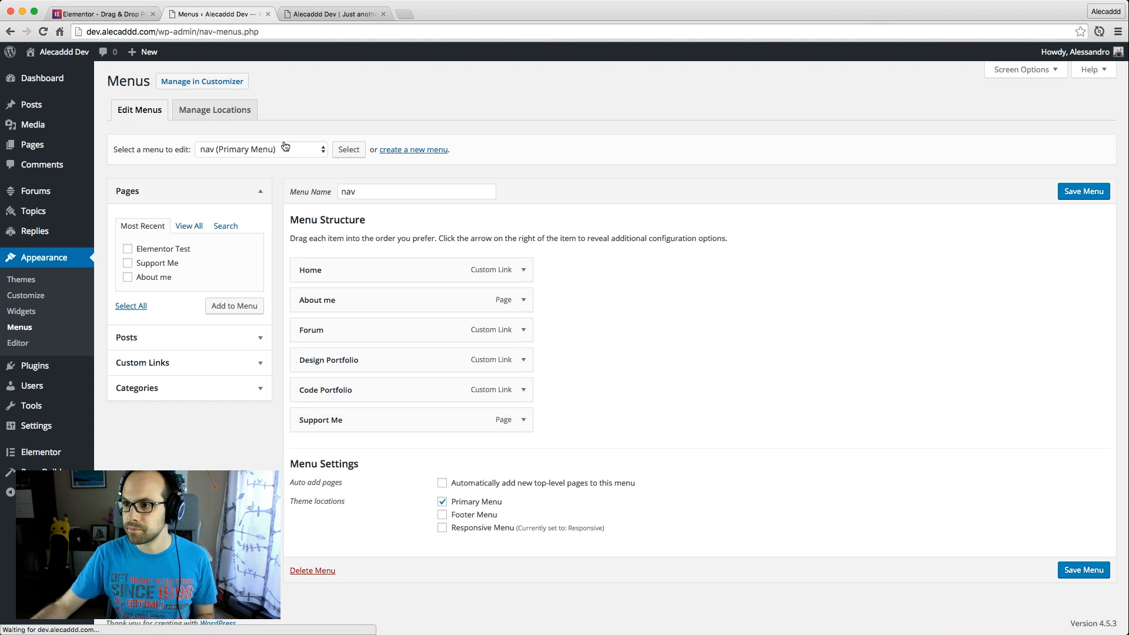
left_click(159, 252)
left_click(234, 306)
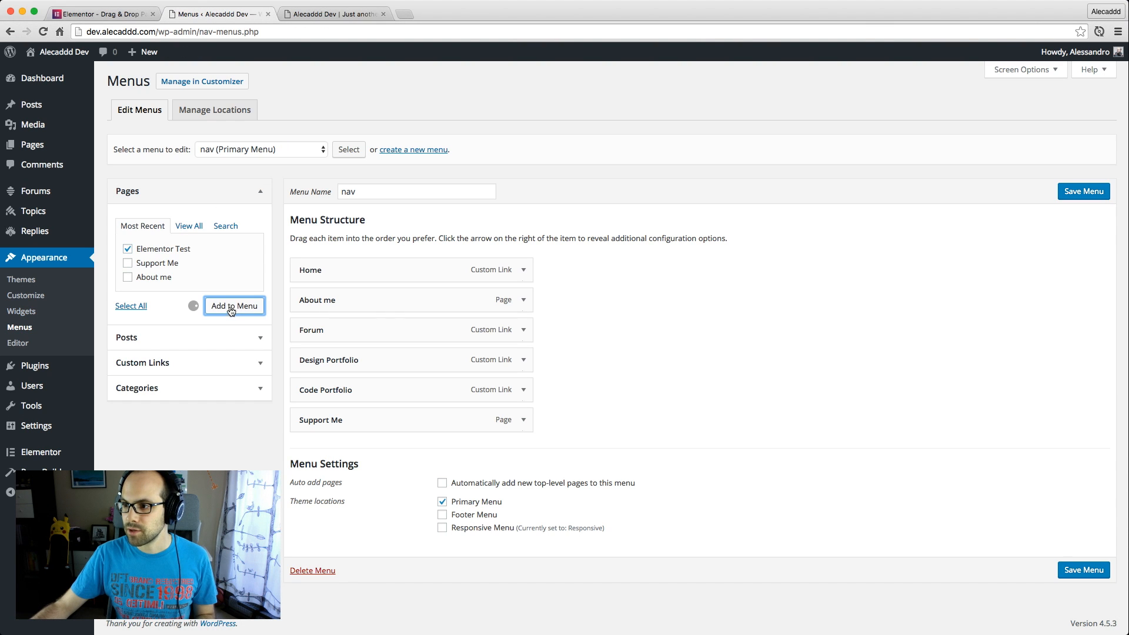
left_click_drag(373, 449, 337, 327)
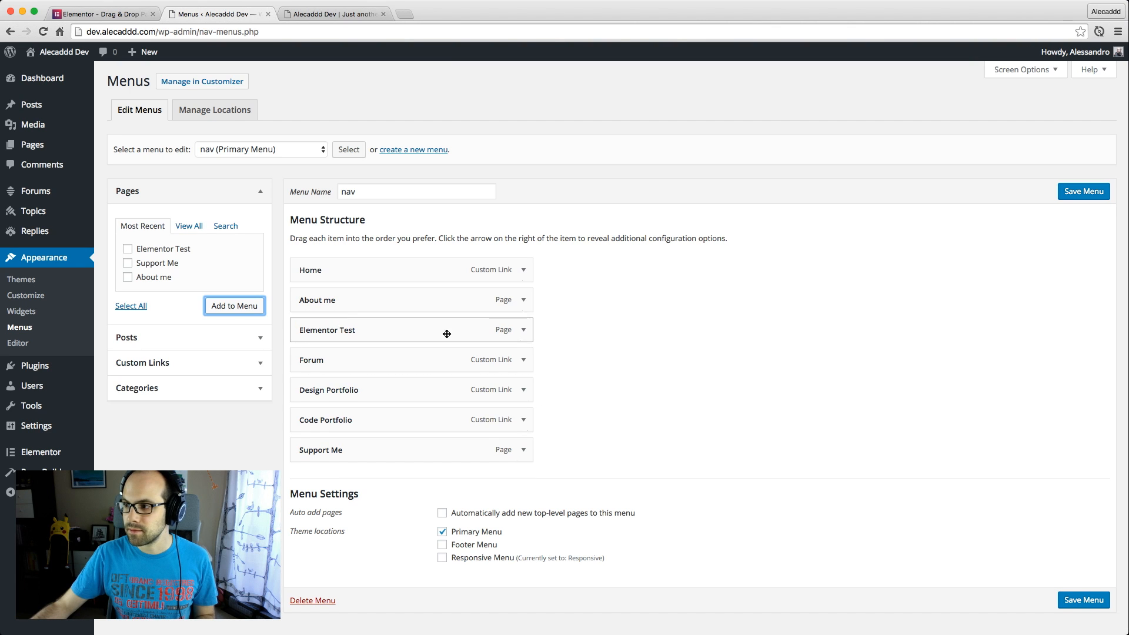
left_click(1076, 194)
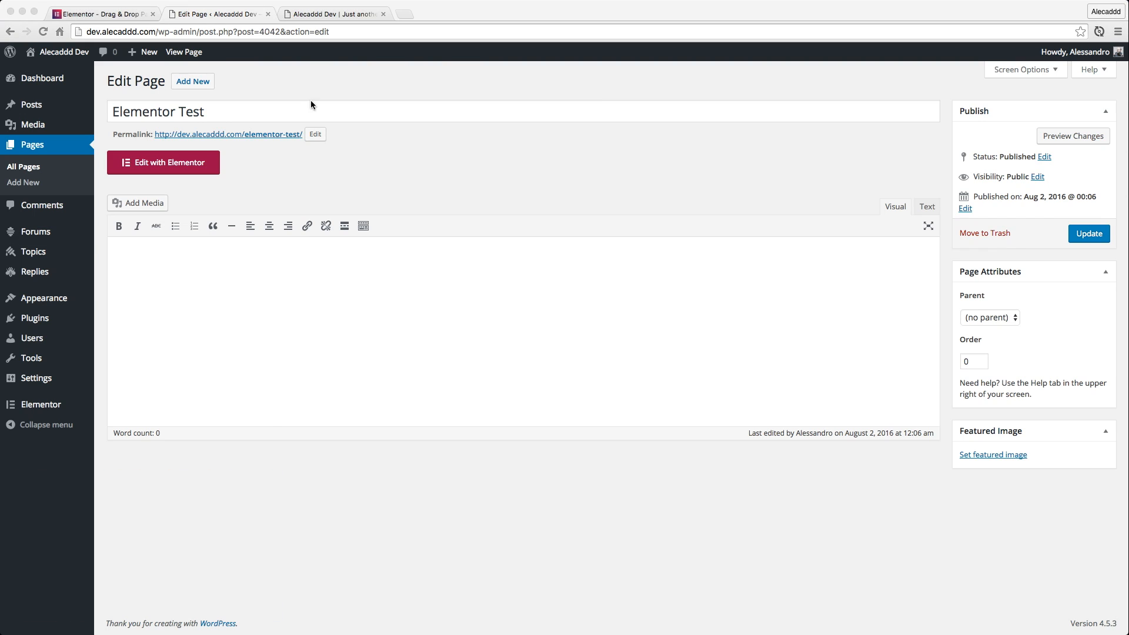
Open the Elementor Test page in the Elementor editor, pause the introductory tour video and dismiss it
left_click(147, 169)
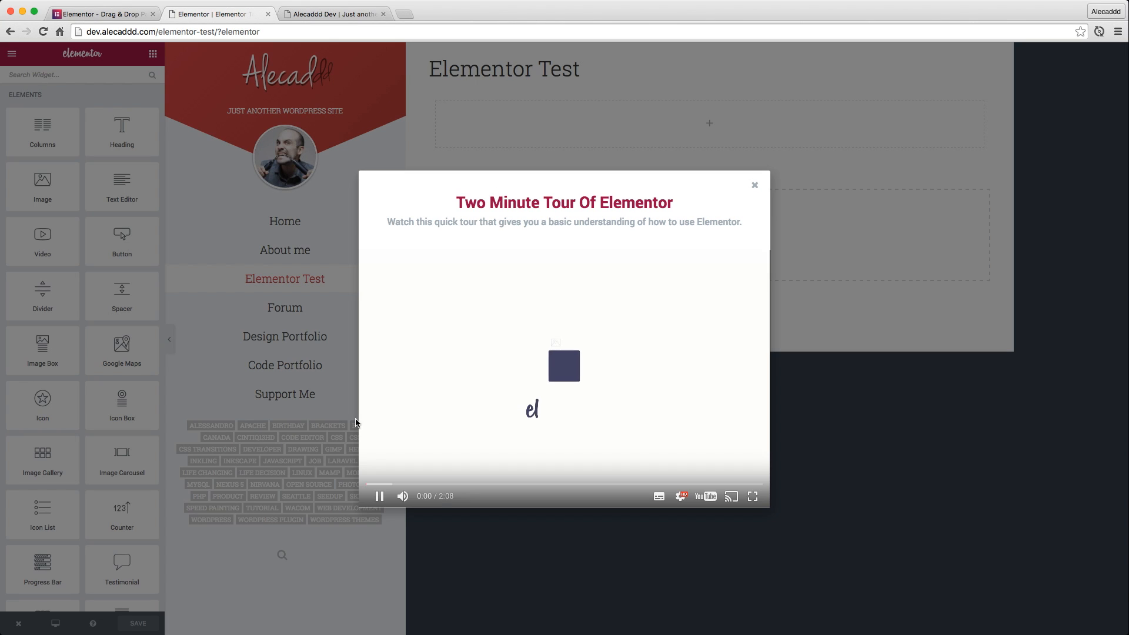
left_click(379, 499)
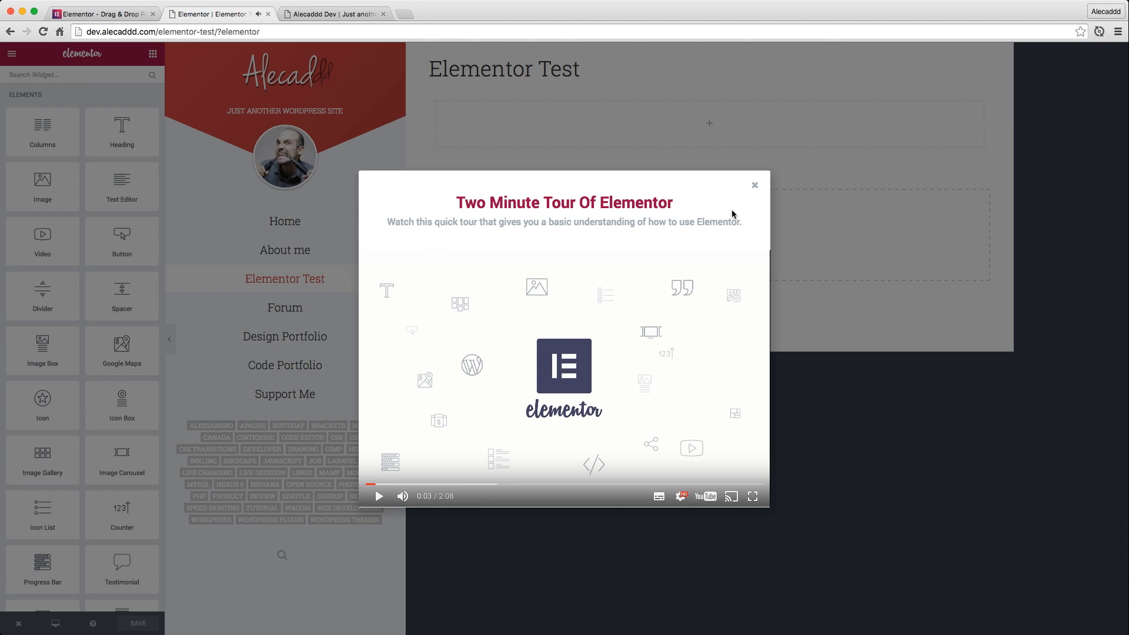
left_click(755, 186)
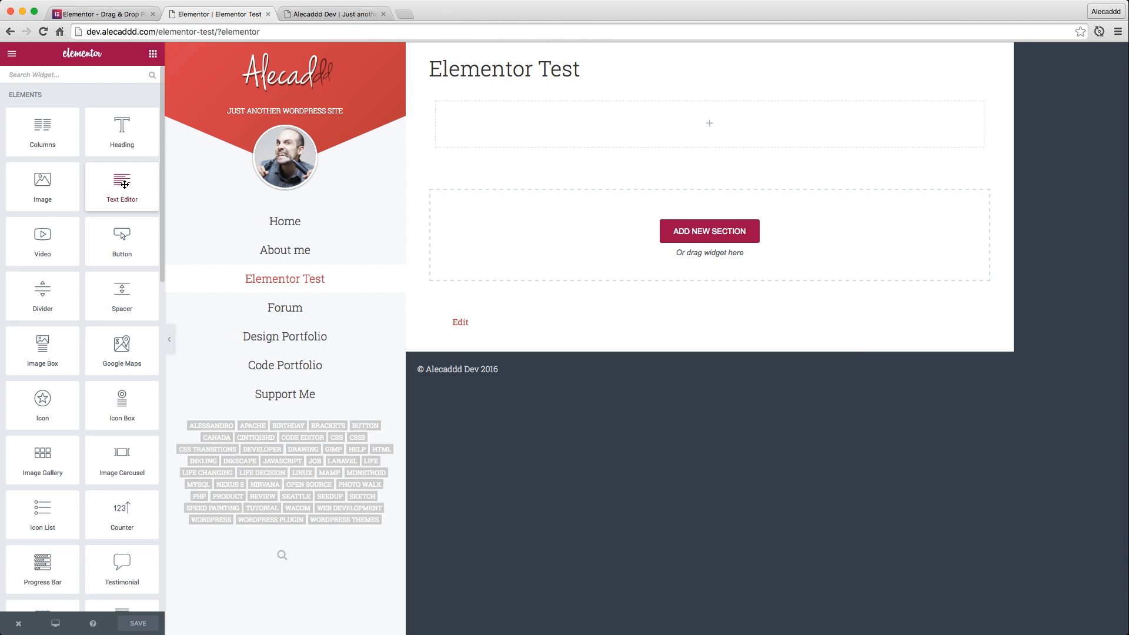
Look through the available Elementor elements and WordPress widgets in the editor's widget list
scroll(125, 184, "down", 7)
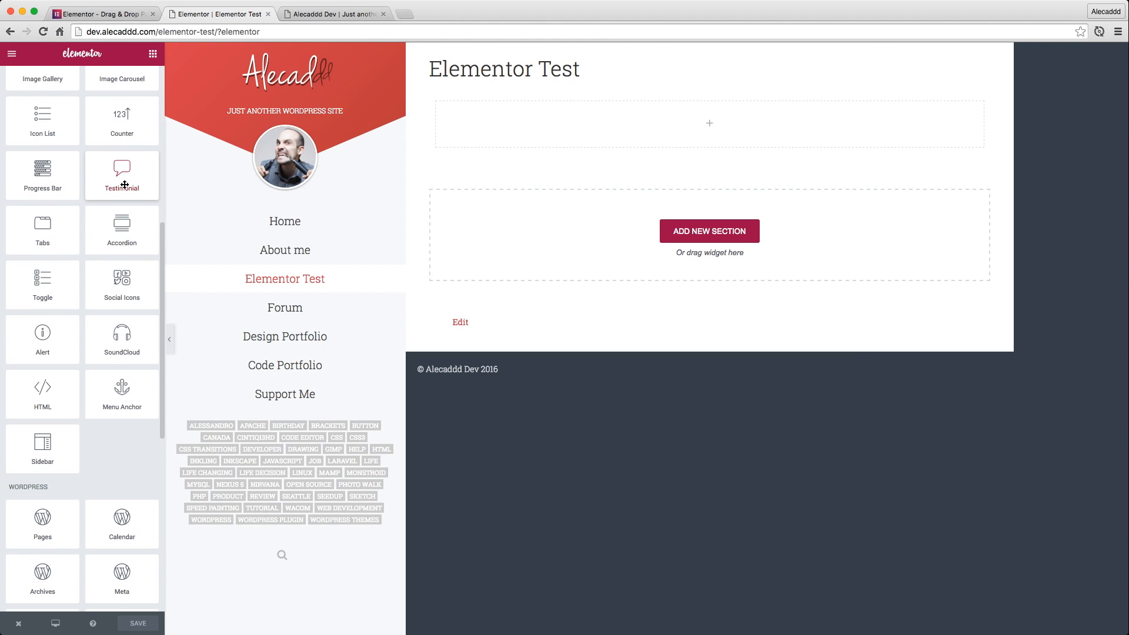
scroll(124, 185, "up", 2)
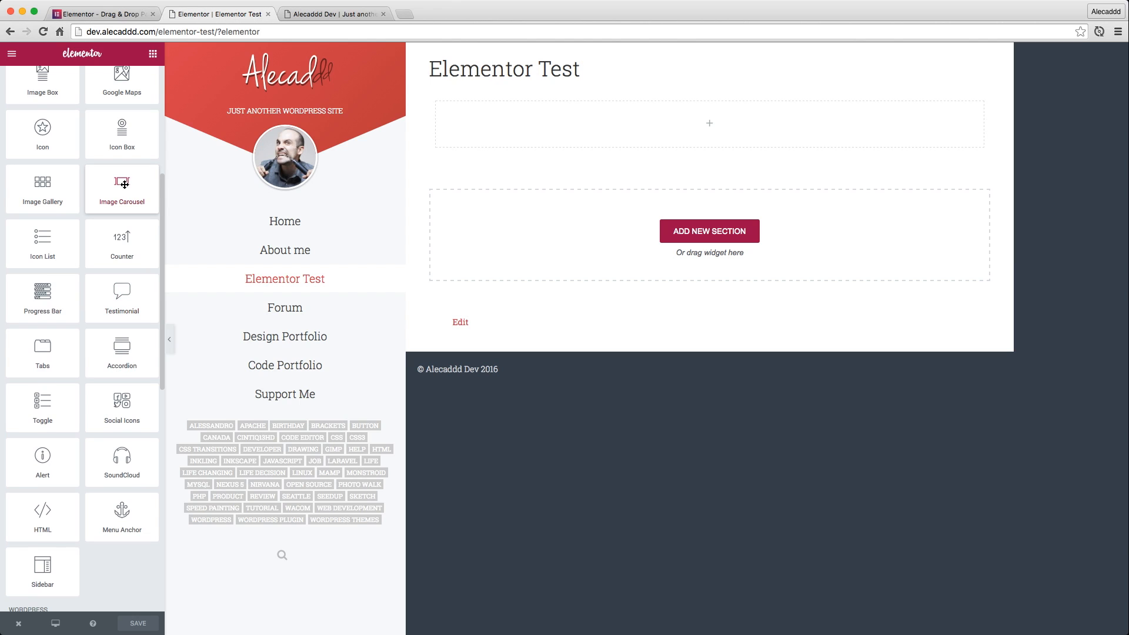
scroll(125, 185, "up", 5)
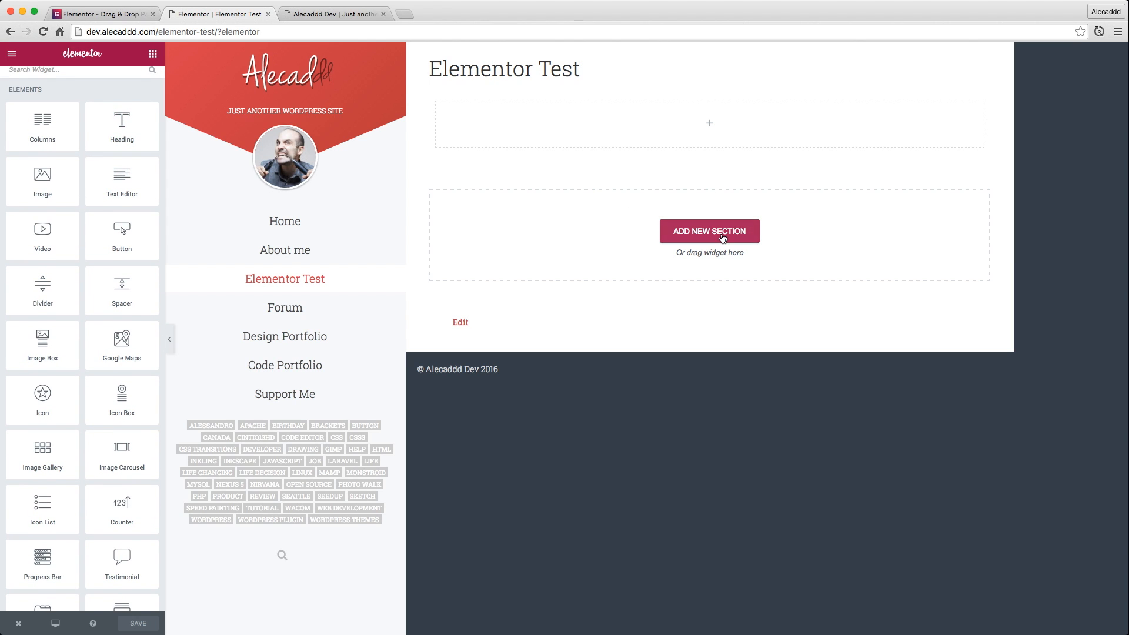
scroll(120, 206, "down", 1)
scroll(120, 206, "down", 10)
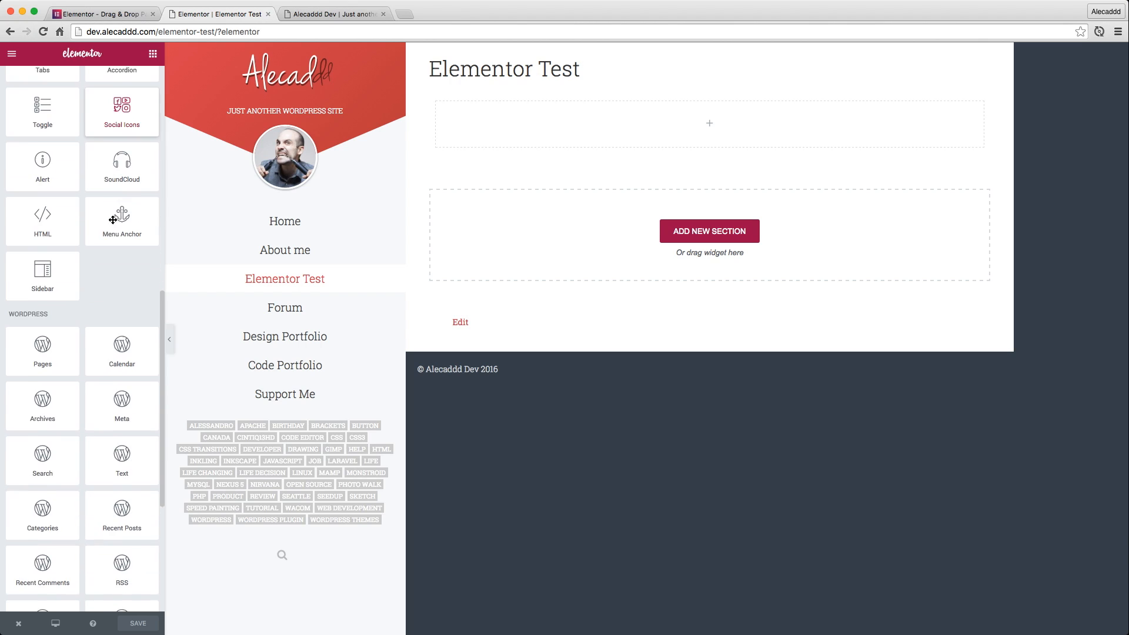
scroll(113, 222, "down", 3)
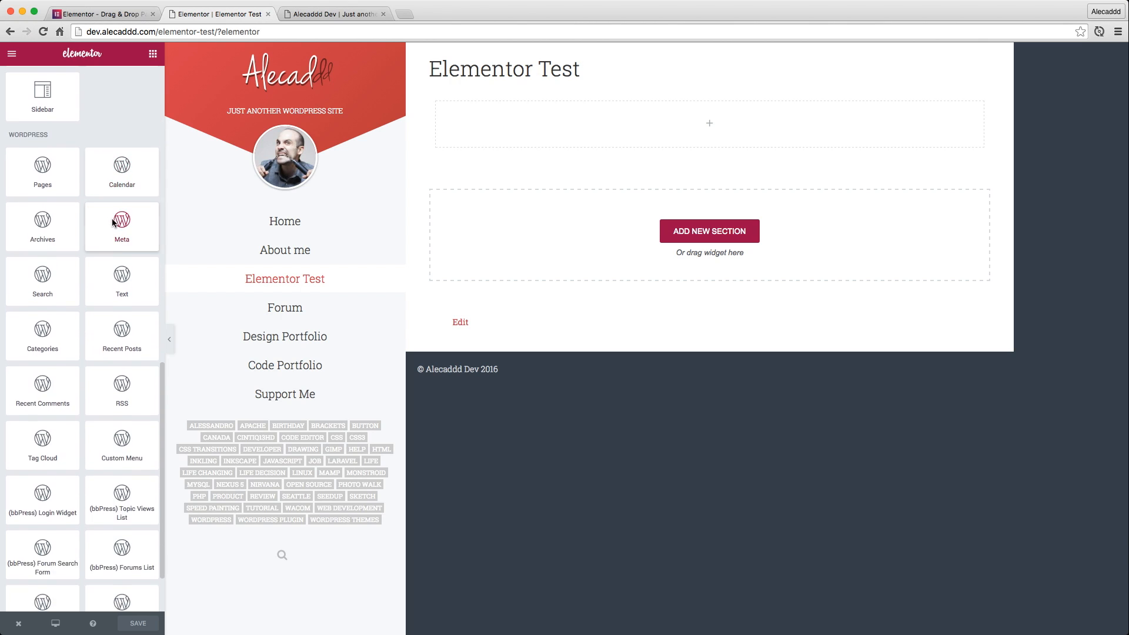
scroll(112, 222, "up", 1)
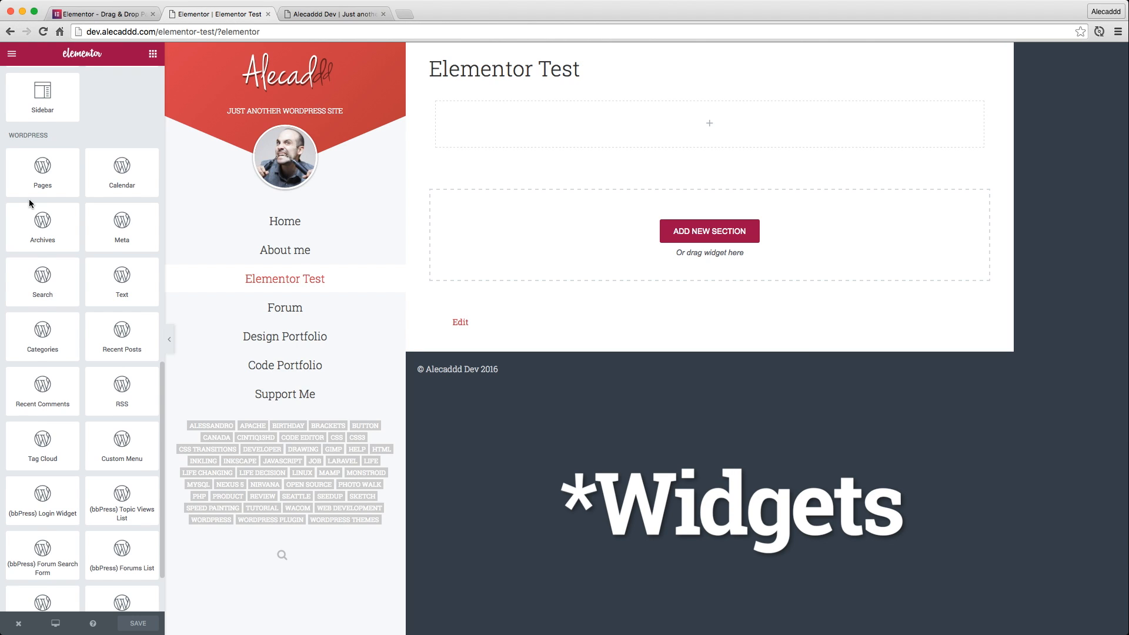
scroll(30, 199, "down", 2)
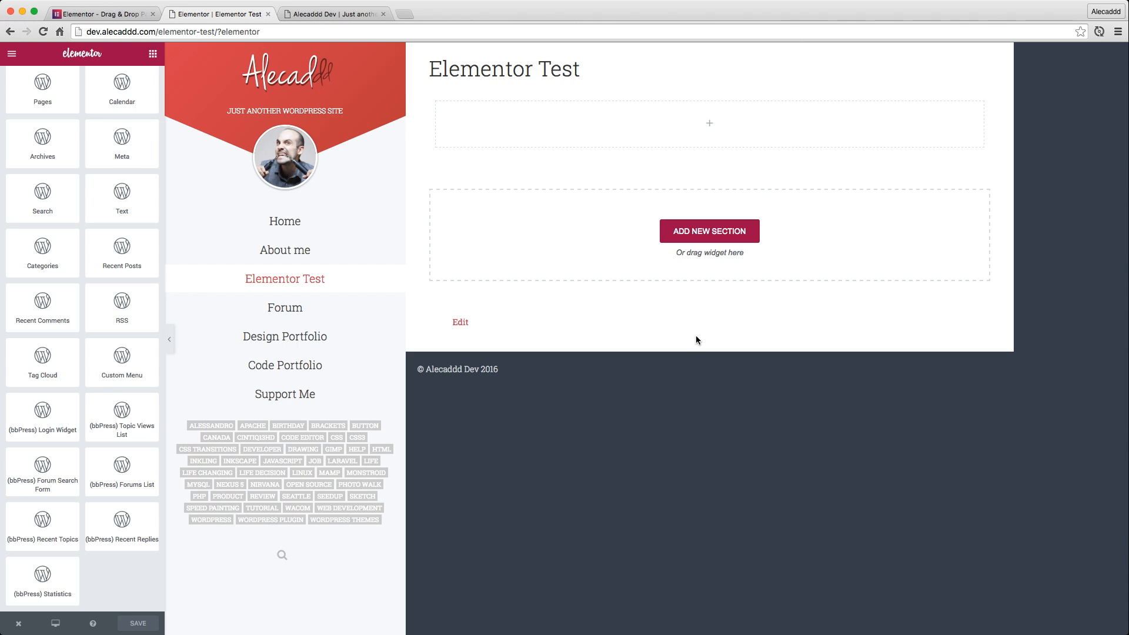
scroll(115, 291, "up", 3)
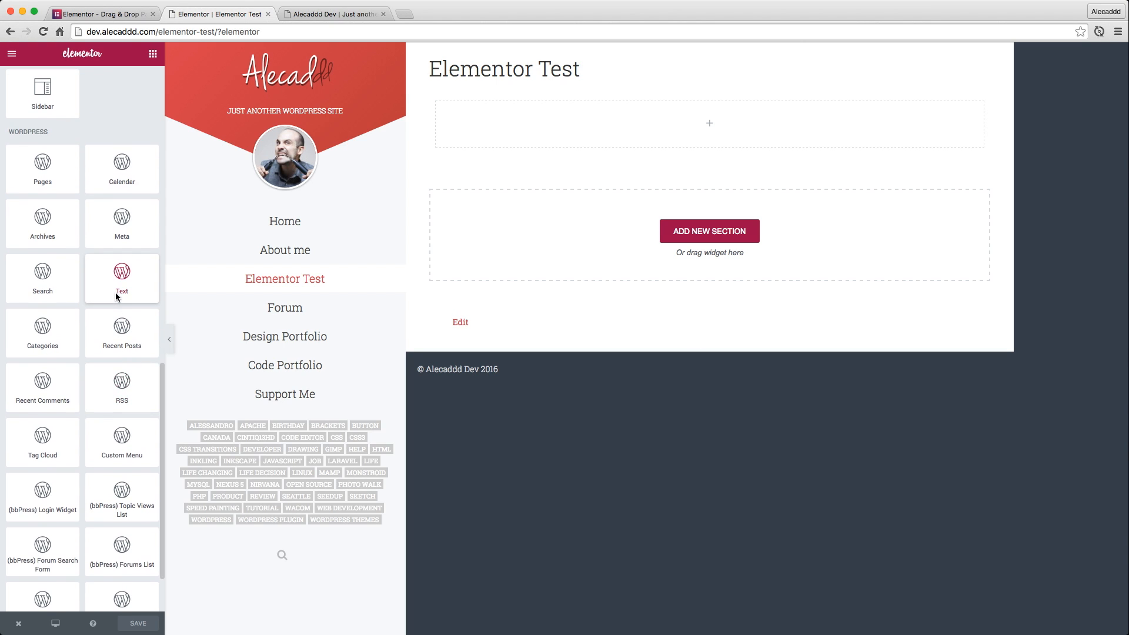
scroll(116, 292, "up", 3)
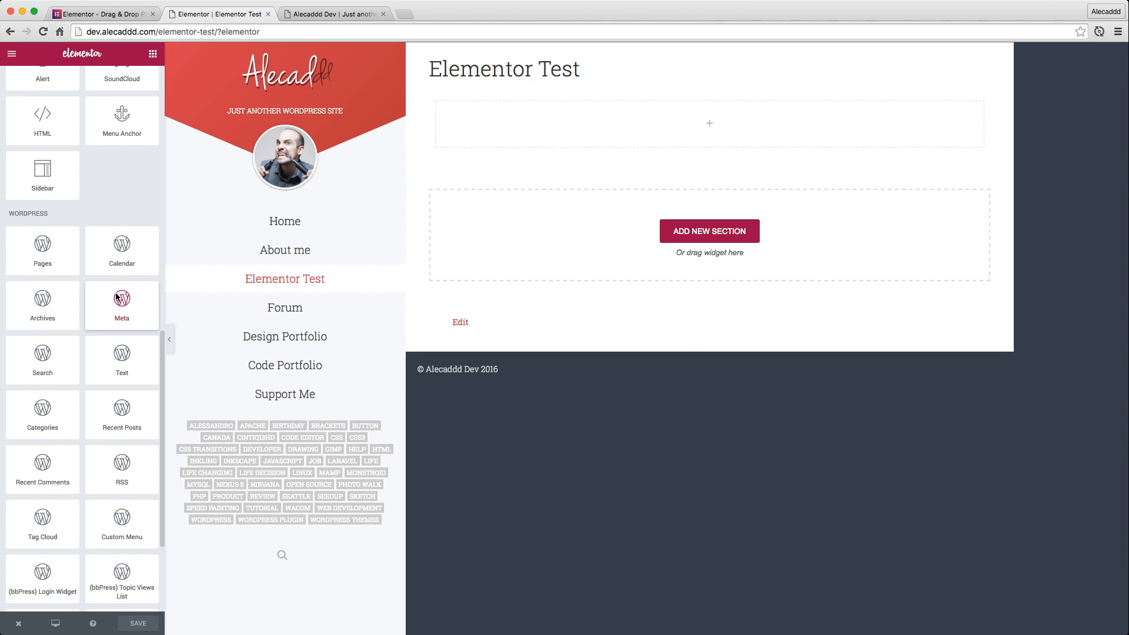
scroll(116, 296, "up", 5)
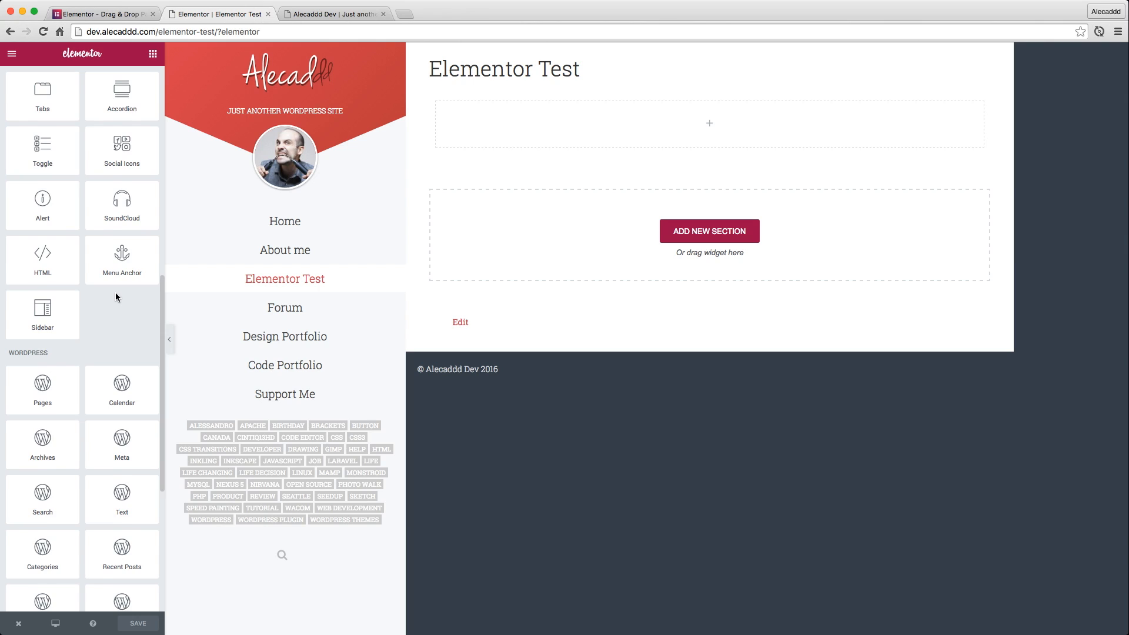
scroll(116, 297, "up", 15)
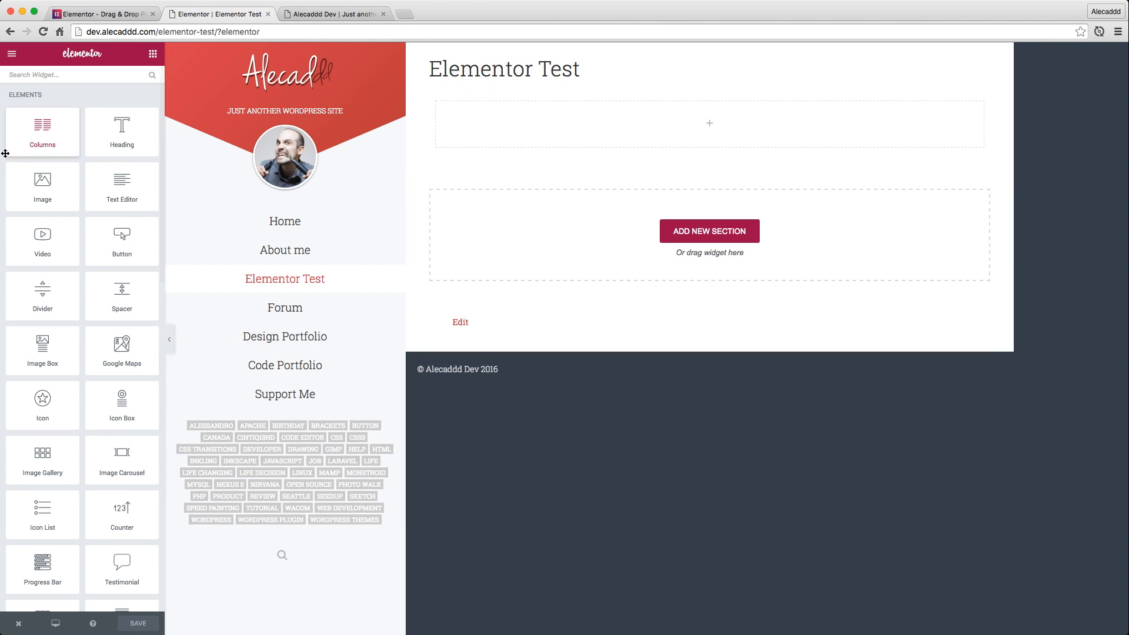
Place an Image widget in the page's empty section and review its link options, keeping None
left_click_drag(33, 200, 683, 130)
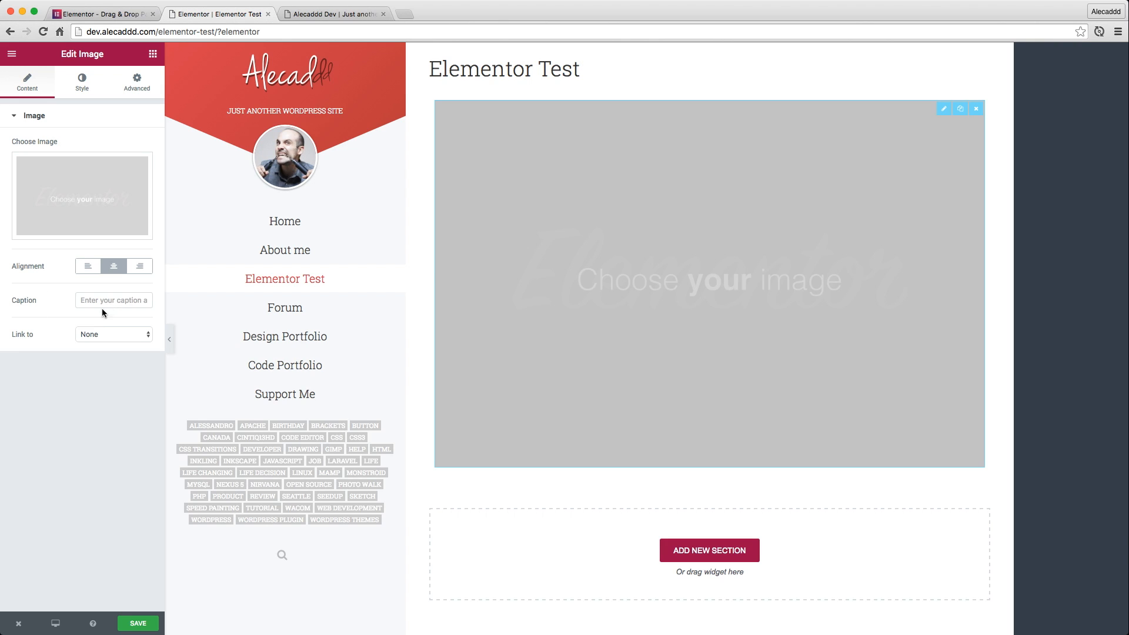
left_click(123, 336)
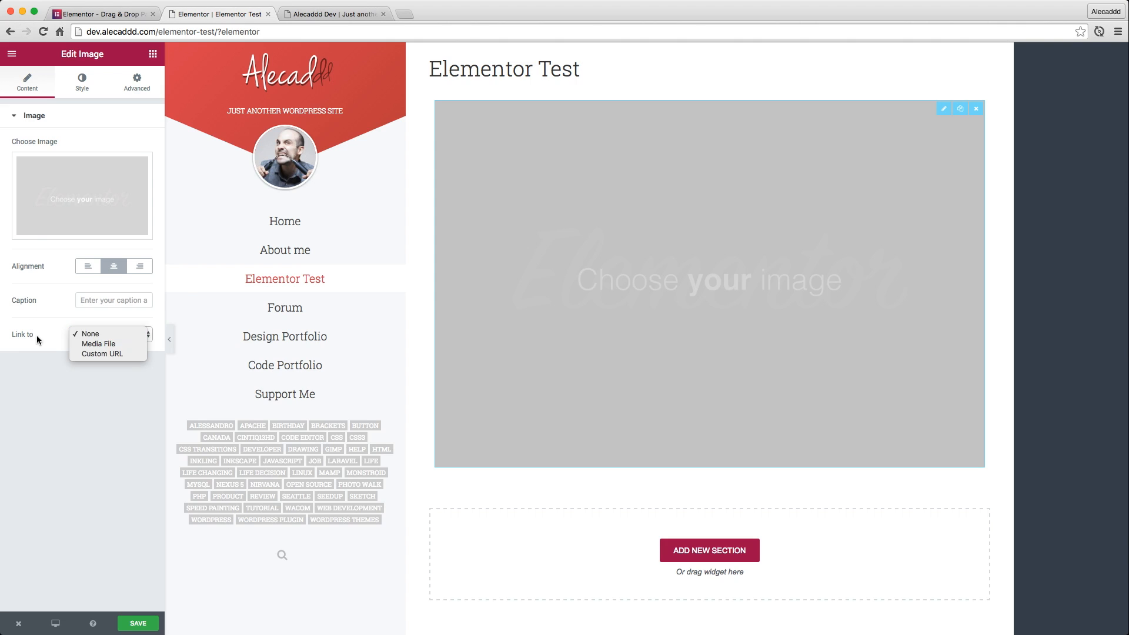
left_click(98, 336)
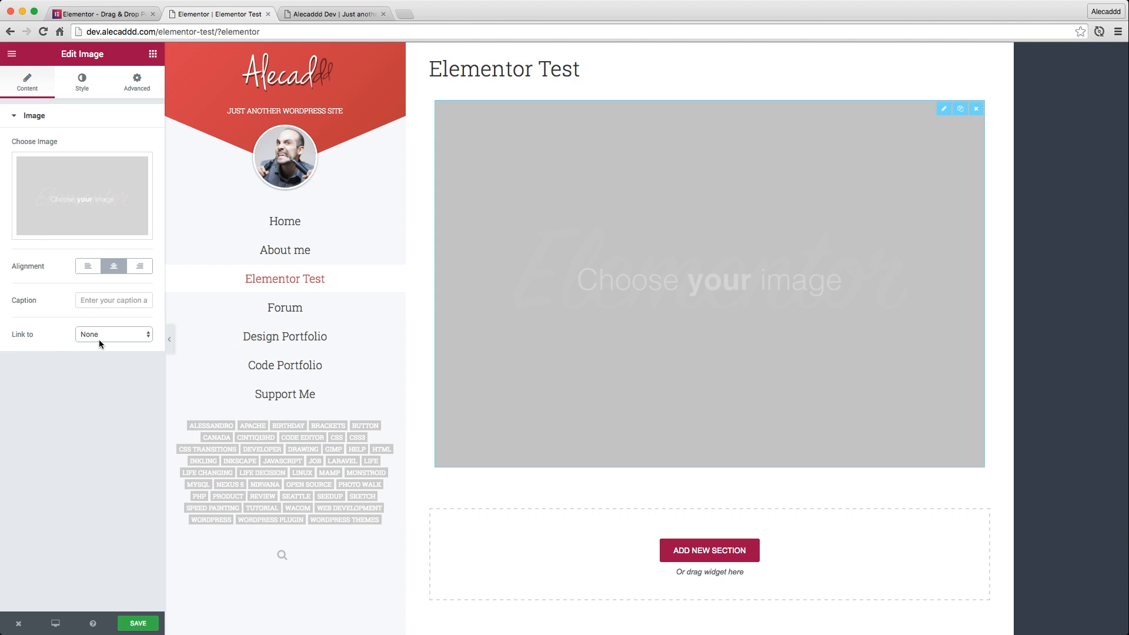
Browse the media library for the Image widget's picture and insert featured_blog.png
left_click(75, 180)
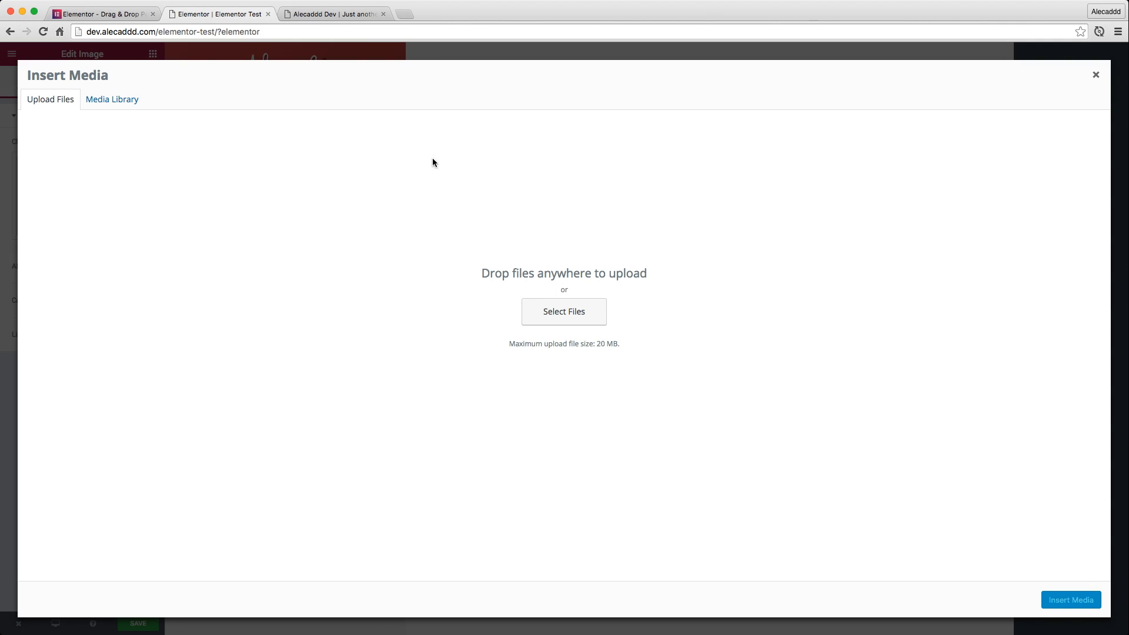
left_click(110, 100)
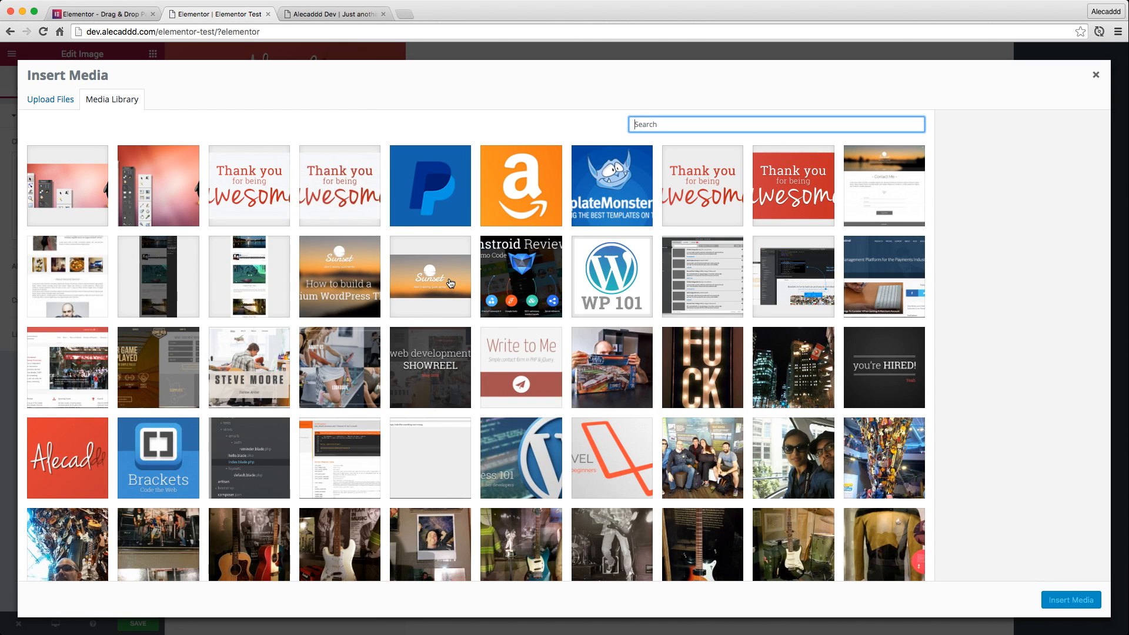
left_click(429, 277)
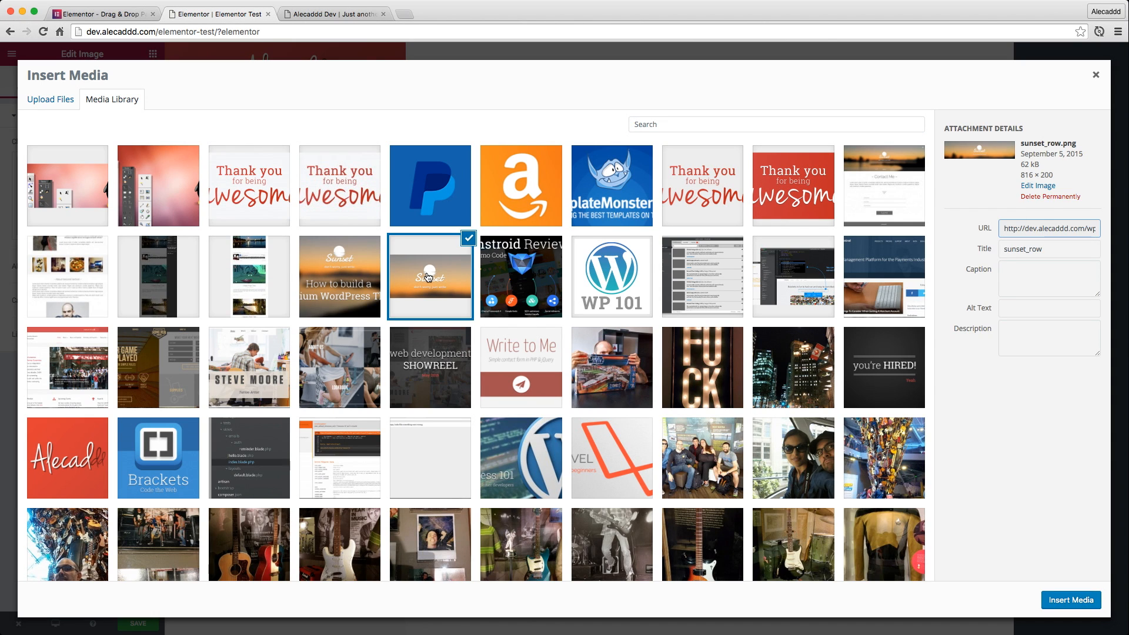
scroll(428, 277, "down", 2)
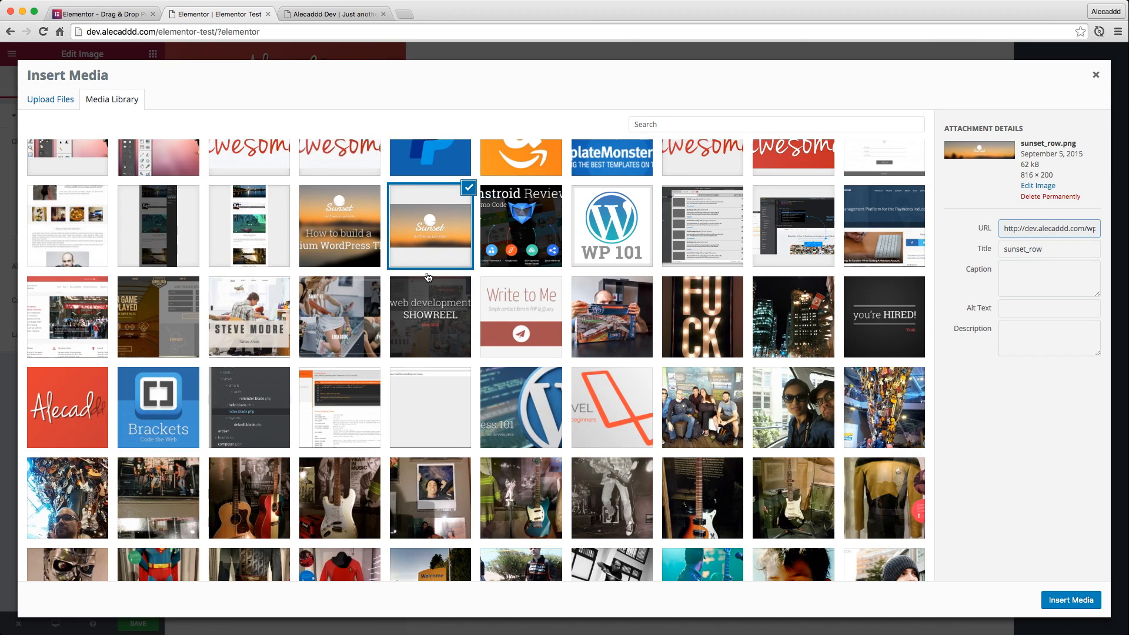
scroll(428, 278, "down", 10)
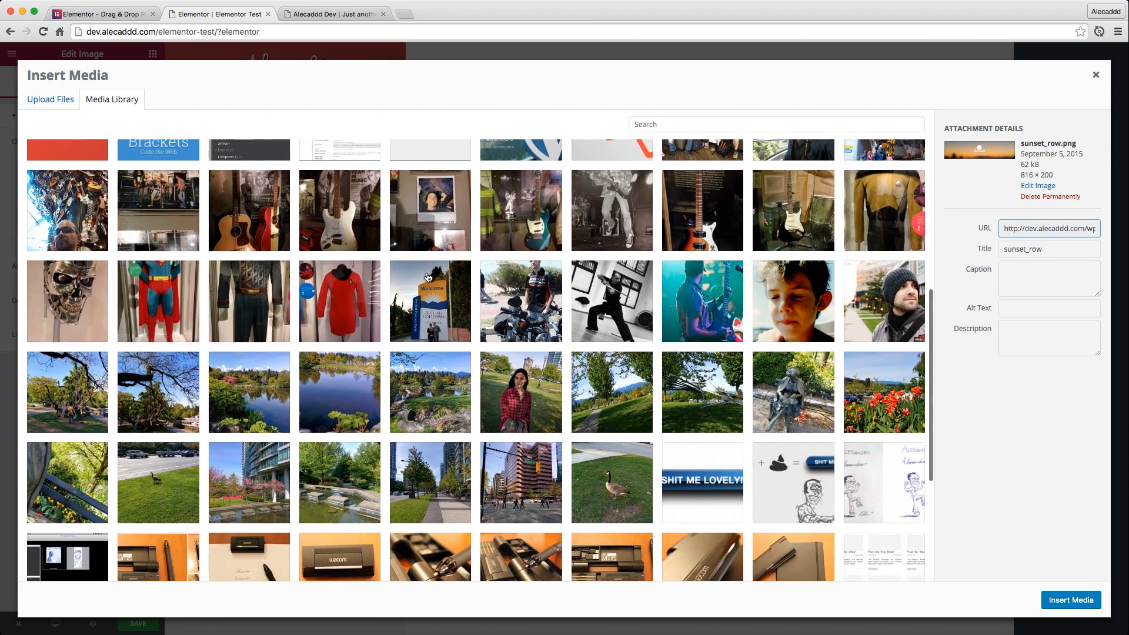
scroll(428, 277, "up", 12)
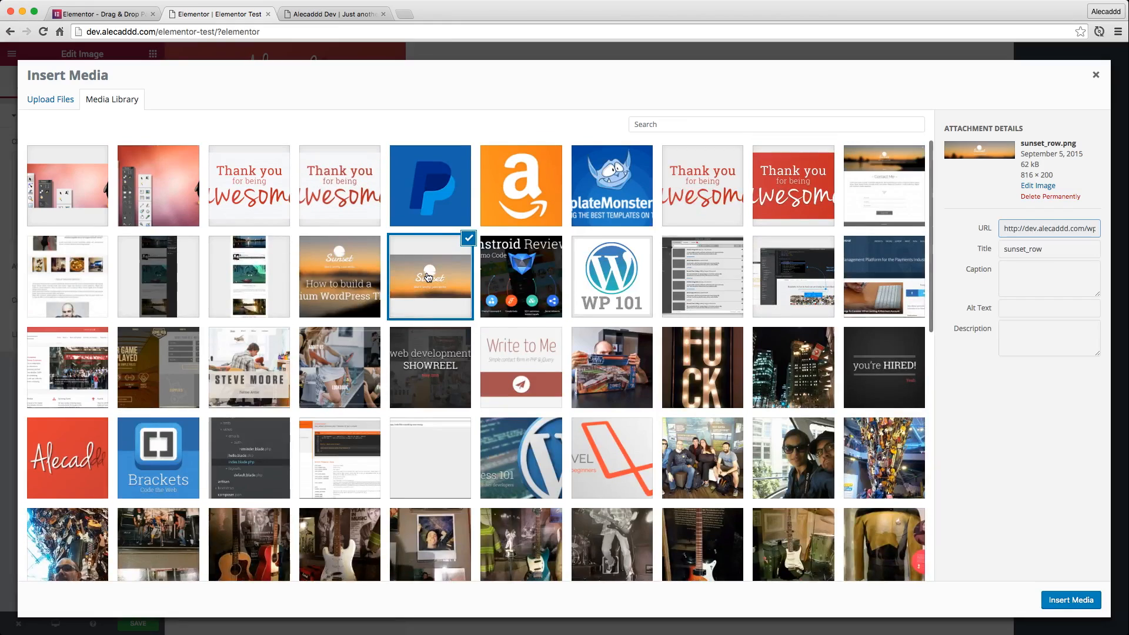
left_click(343, 278)
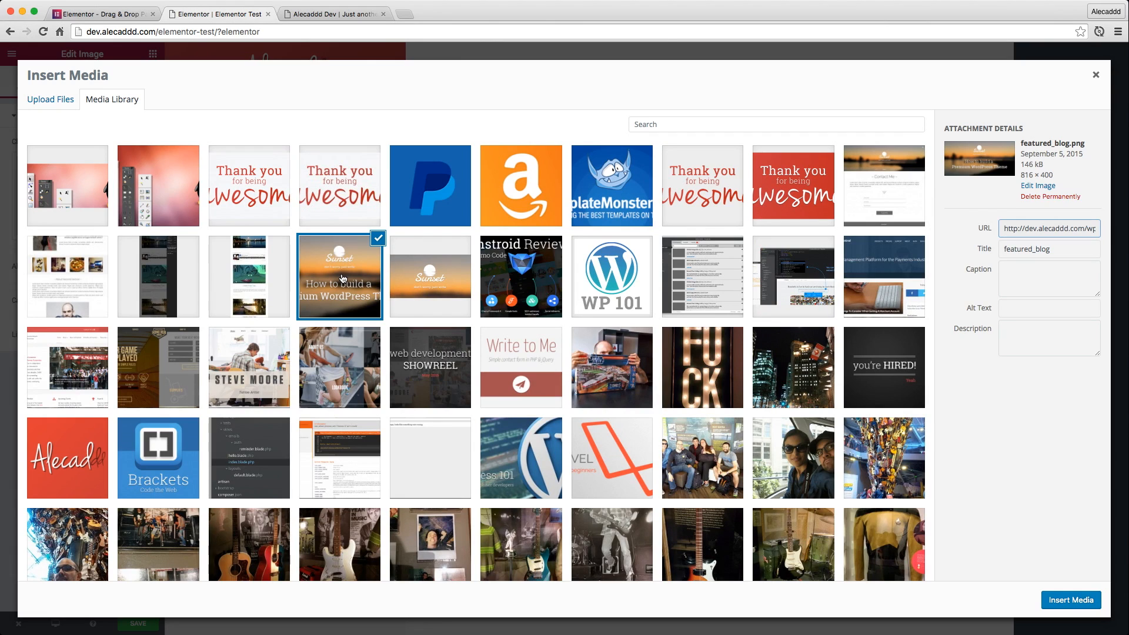
left_click(1067, 601)
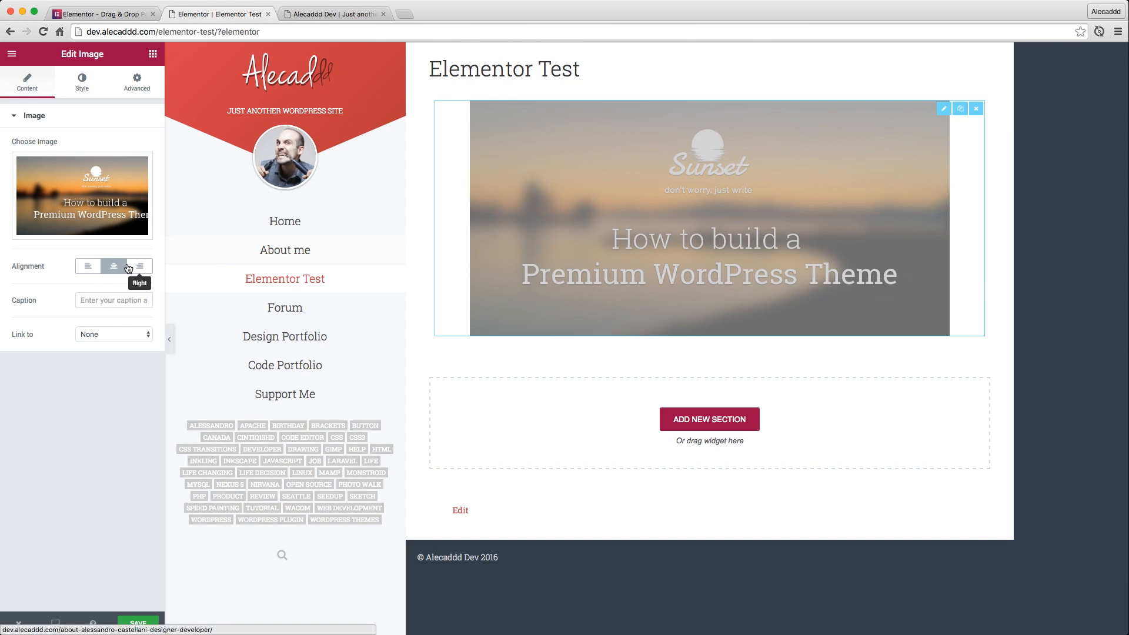
Try the left and right alignments on the image, and return it to center alignment
left_click(88, 266)
left_click(114, 266)
left_click(140, 266)
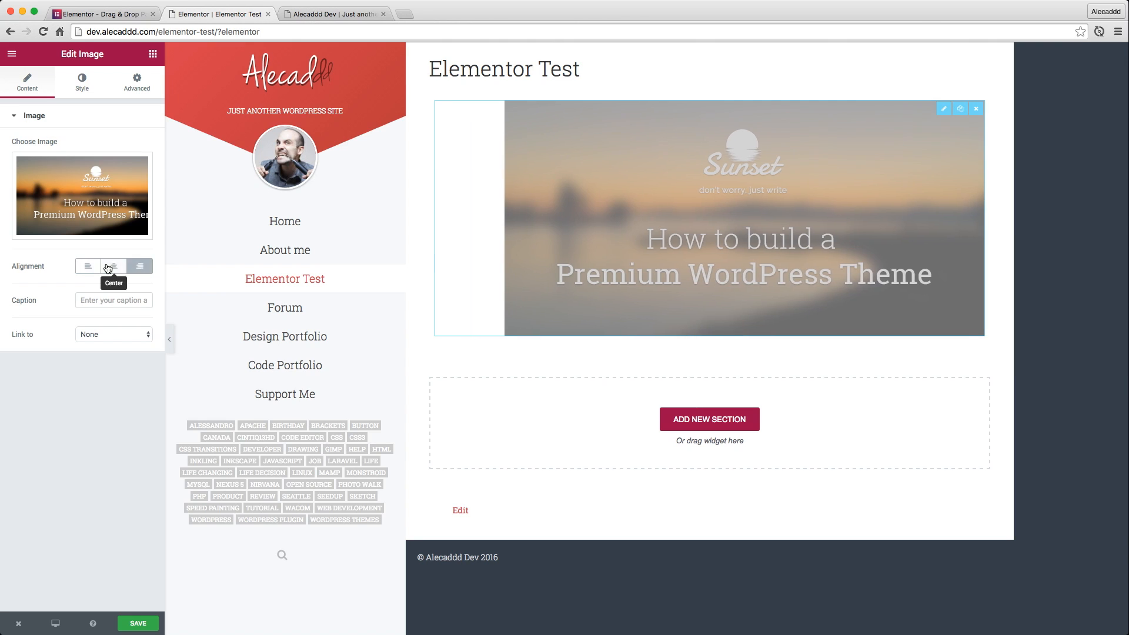
left_click(114, 266)
left_click(88, 265)
left_click(114, 268)
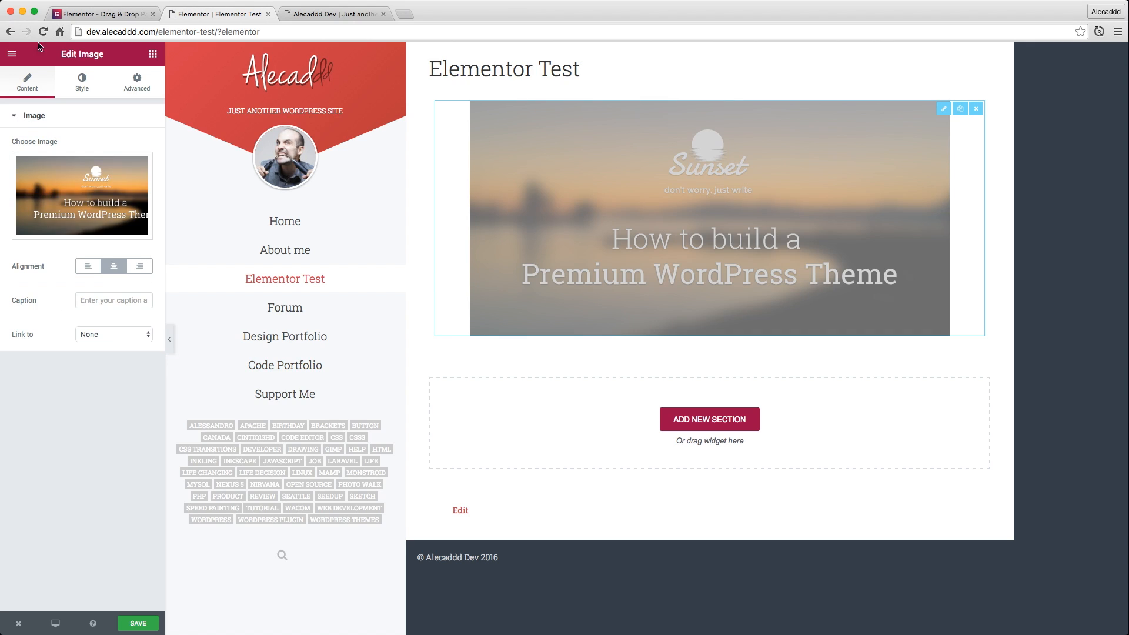
Check the Image widget's advanced and style settings, ending on the style options for size, opacity and hover animation
mouse_move(104, 178)
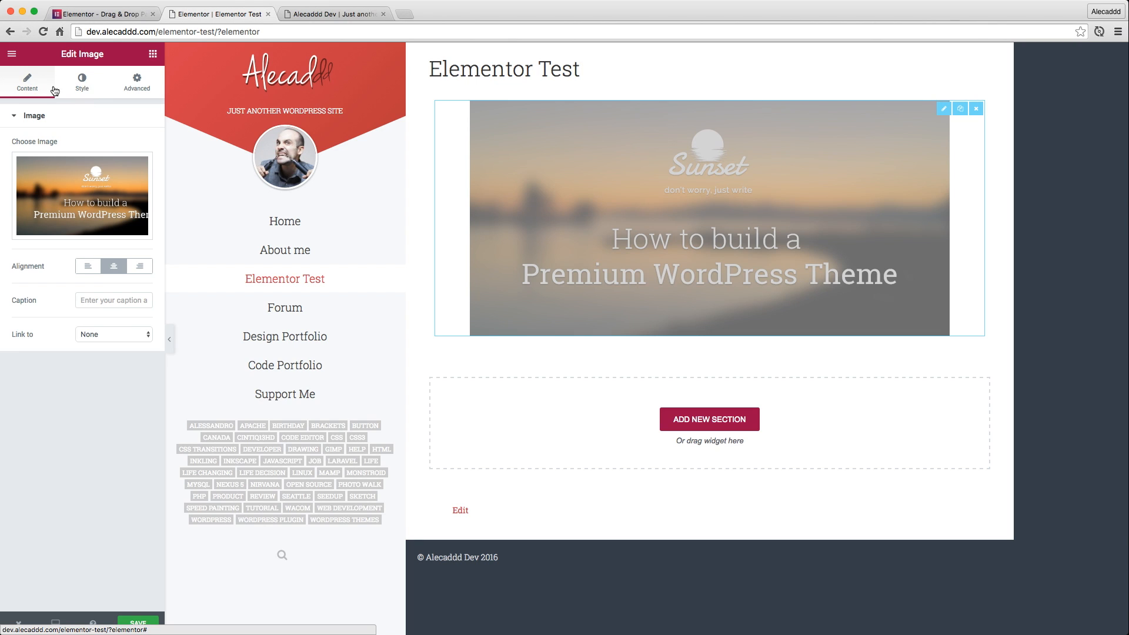
left_click(83, 89)
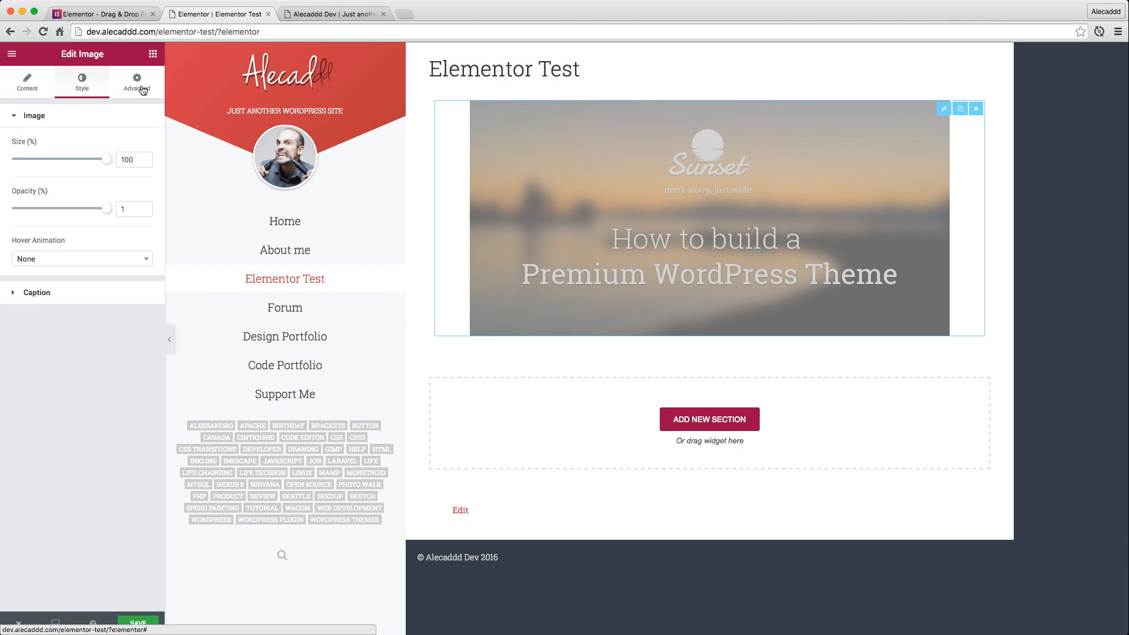
left_click(139, 87)
left_click(87, 90)
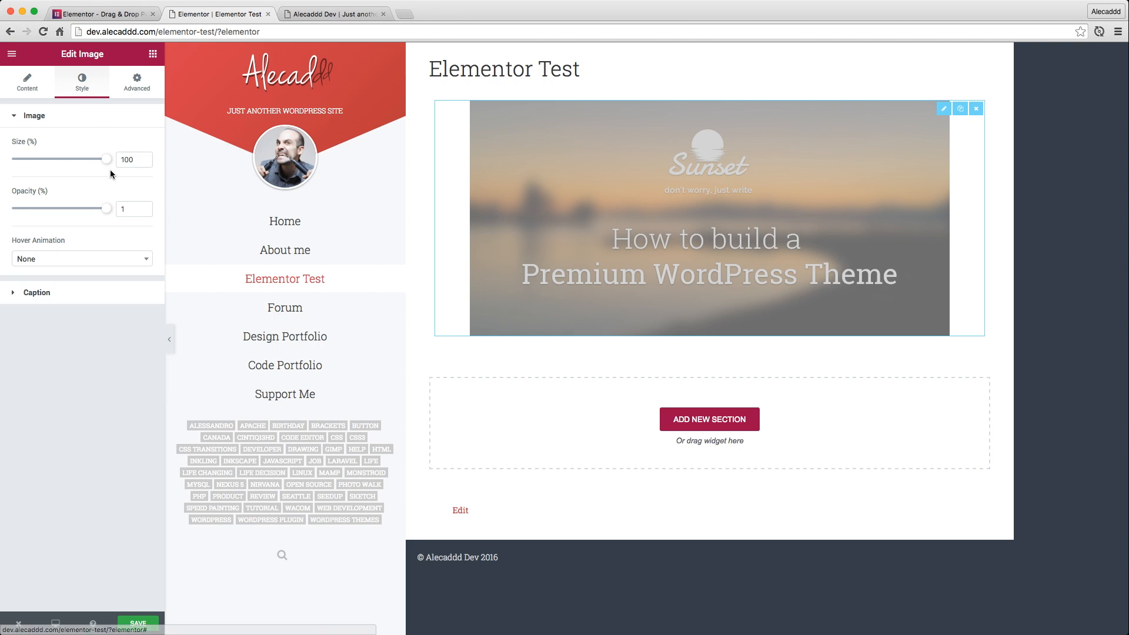
Try the Grow, Shrink and Pulse hover animations on the image, and set it back to Grow
mouse_move(108, 164)
left_mouse_down()
mouse_move(59, 165)
mouse_move(109, 161)
left_mouse_up()
mouse_move(106, 210)
left_mouse_down()
mouse_move(28, 210)
mouse_move(107, 209)
left_mouse_up()
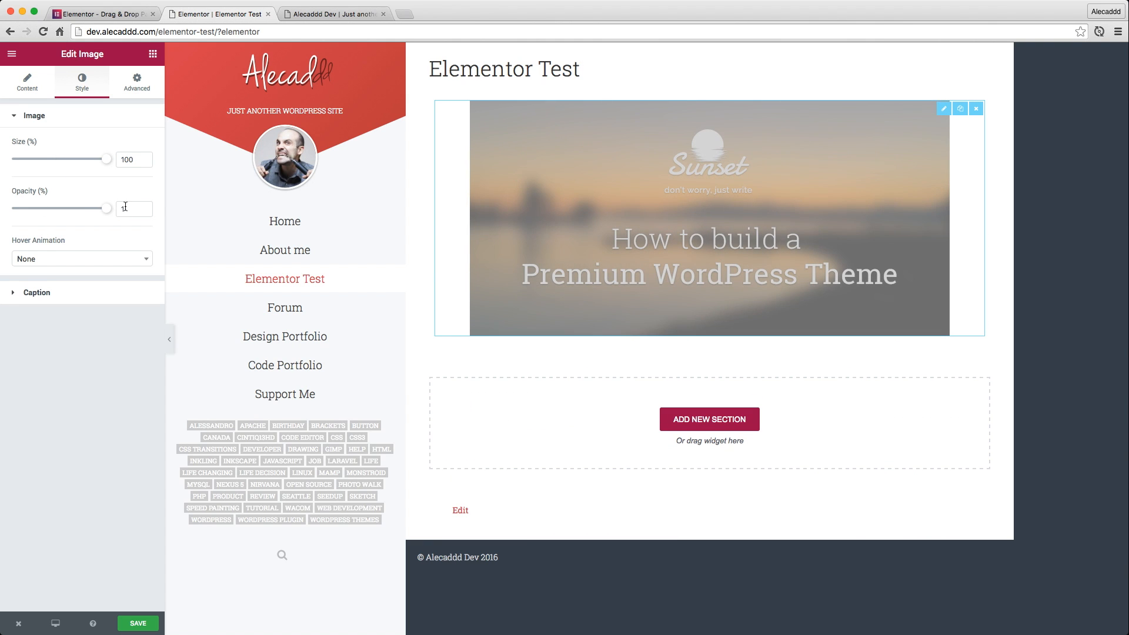
left_click(95, 260)
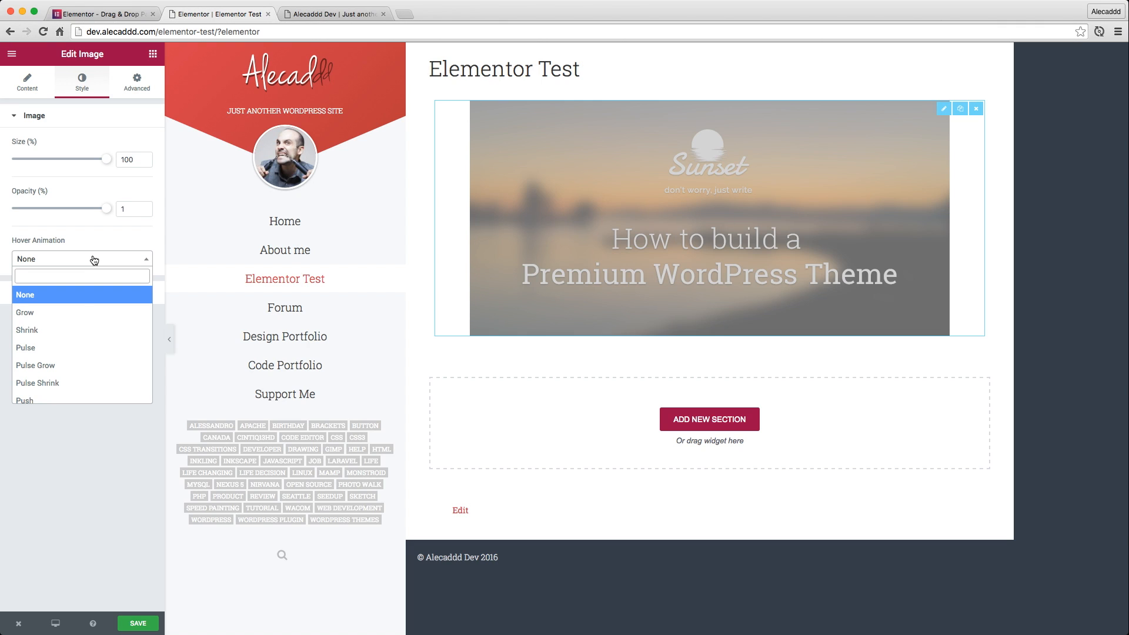
left_click(78, 312)
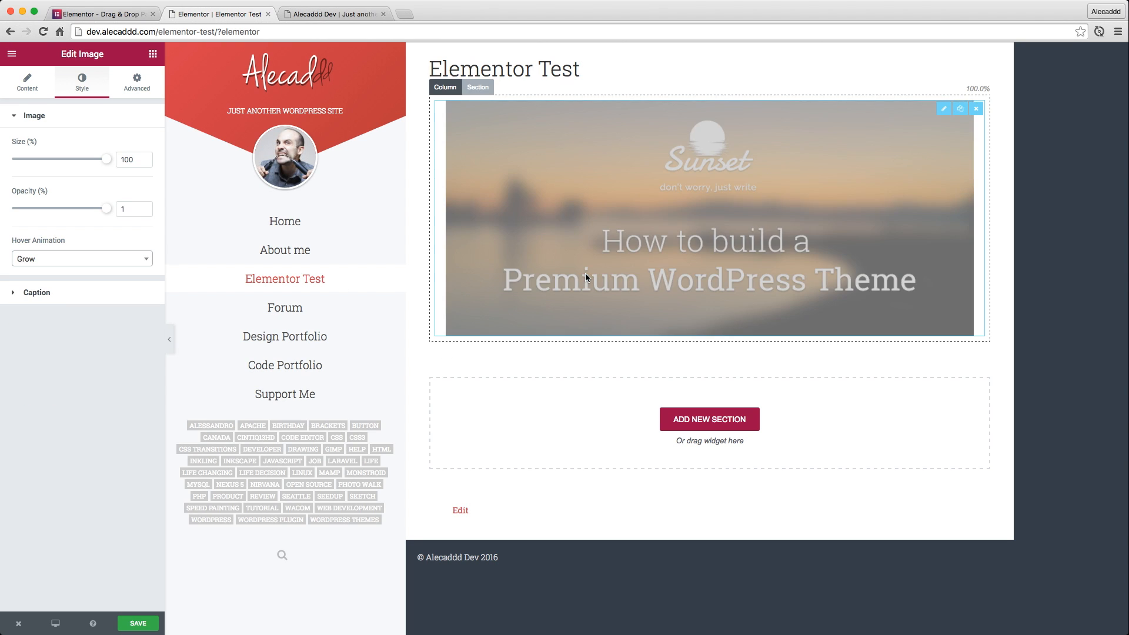
left_click(71, 259)
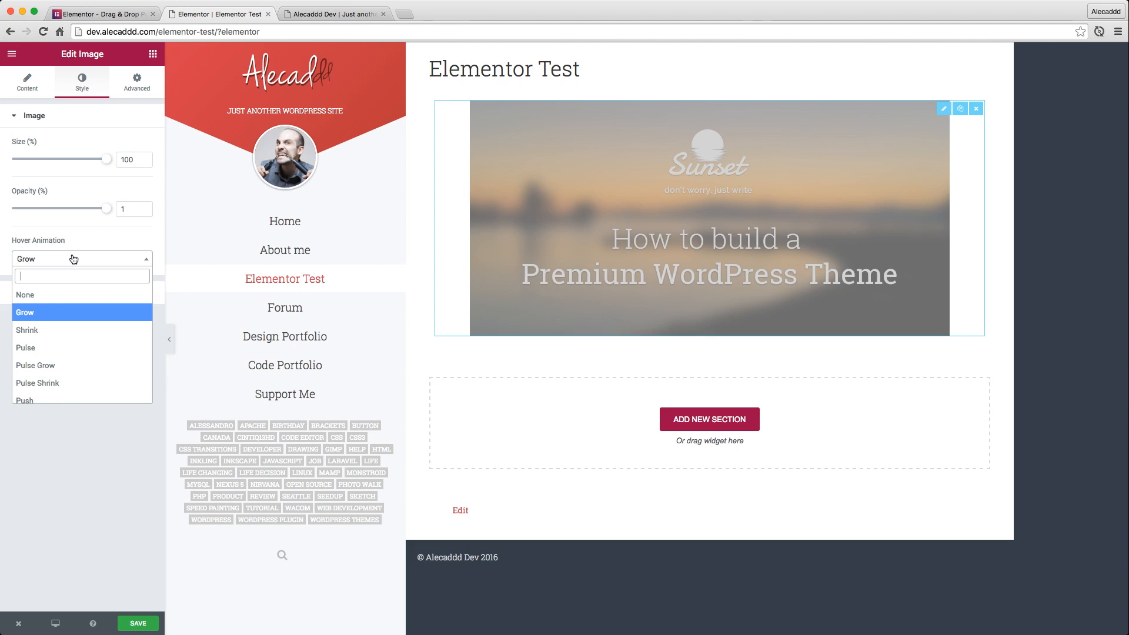
left_click(71, 318)
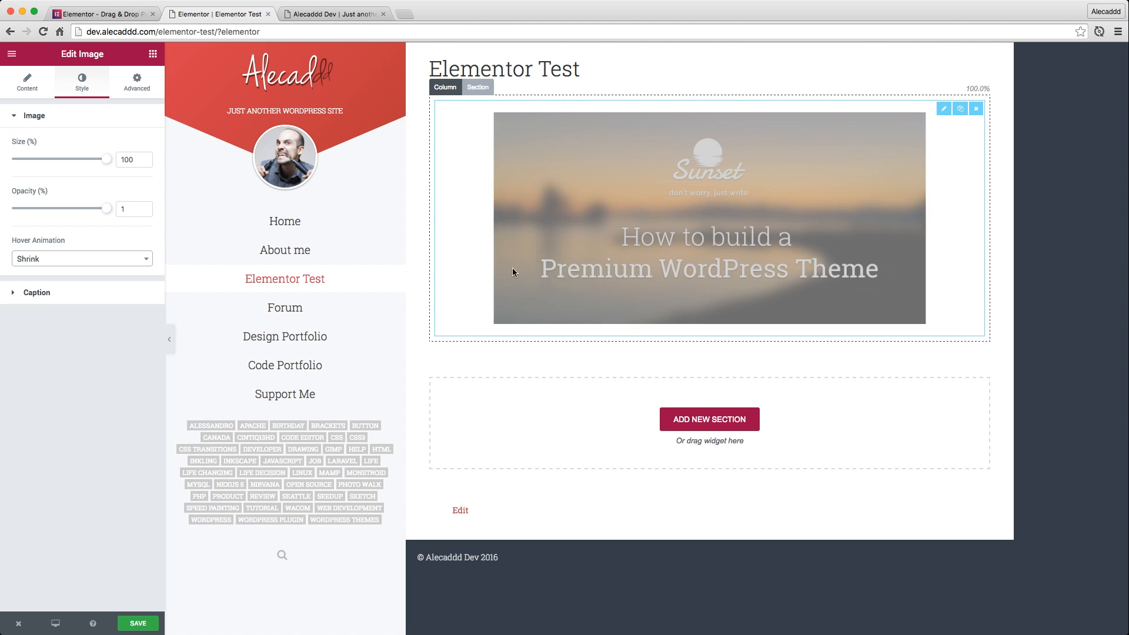
left_click(52, 260)
left_click(56, 350)
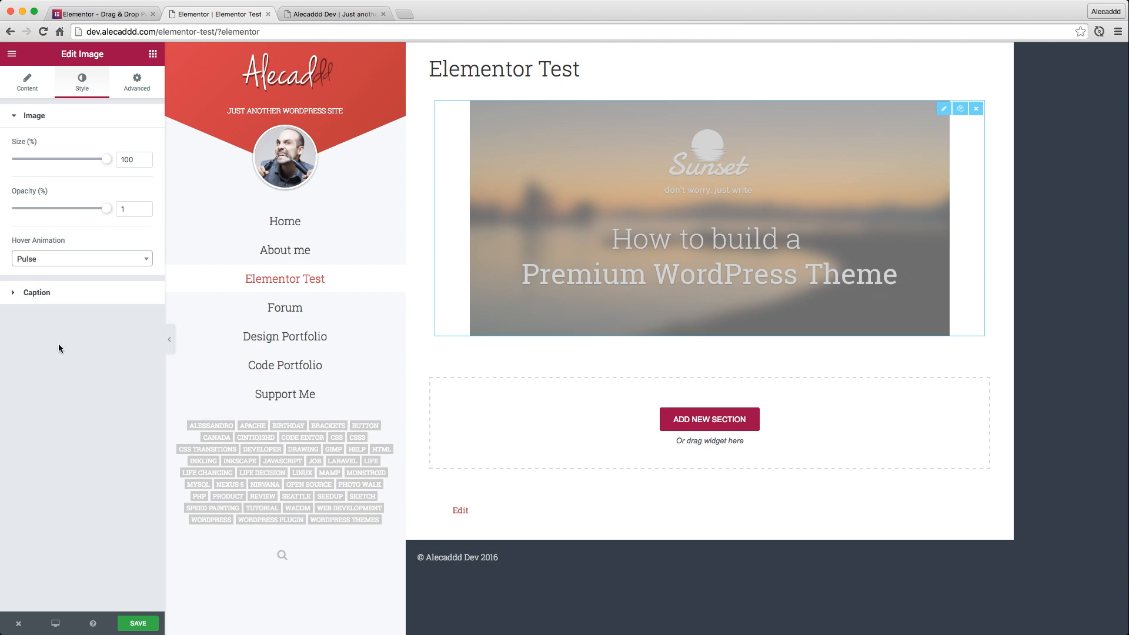
left_click(58, 258)
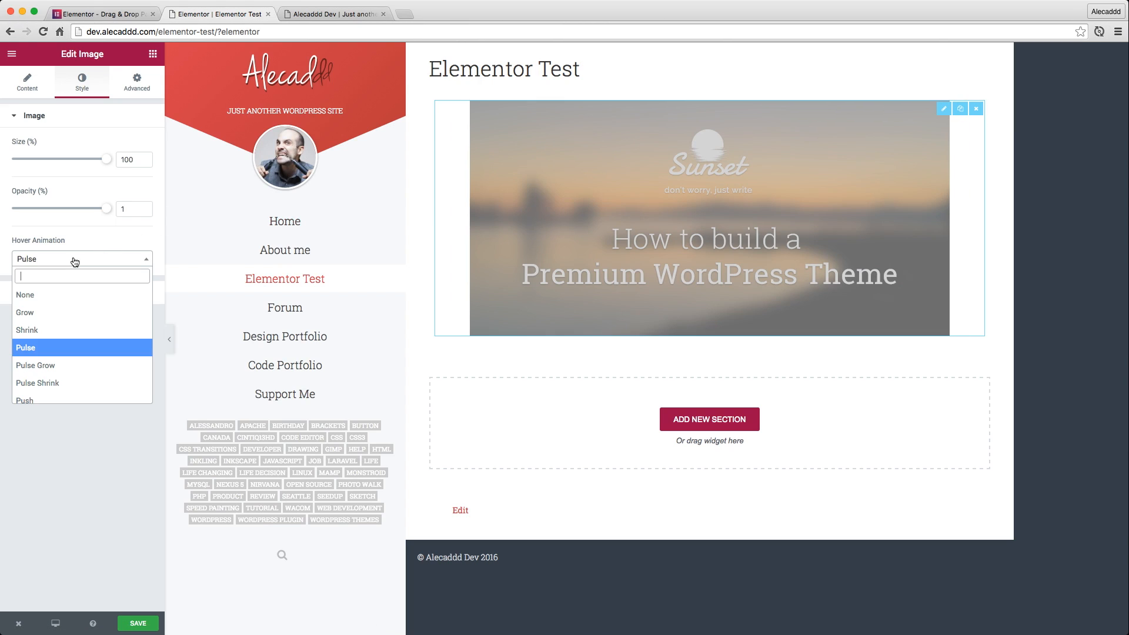
left_click(60, 305)
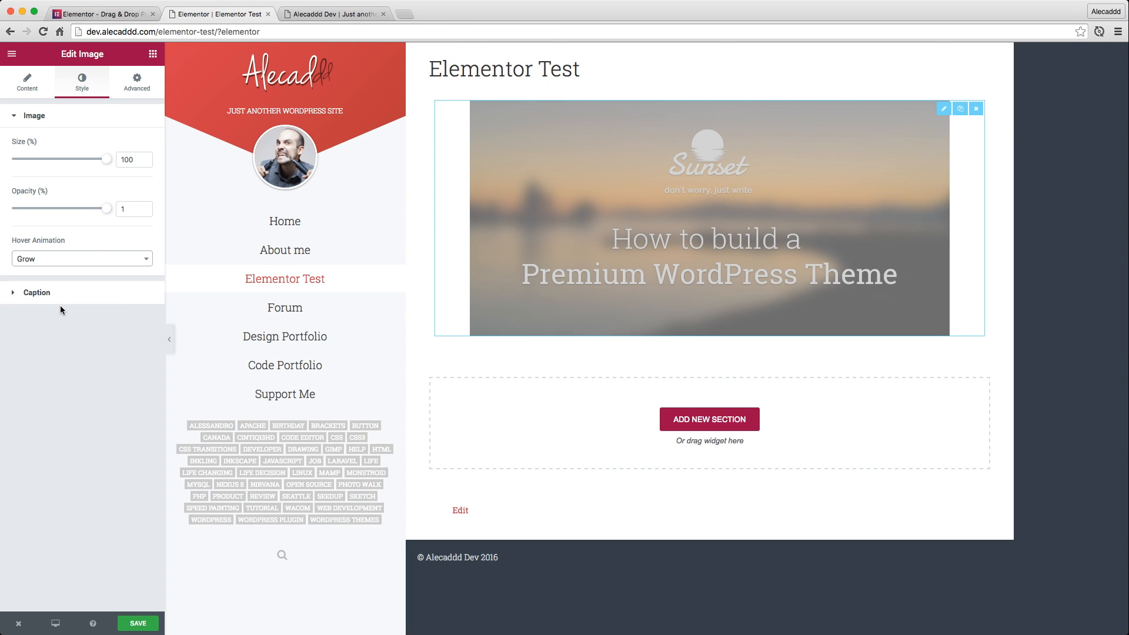
Review the image's caption style options, and give the image a Fade In Up entrance animation with Fast duration
left_click(17, 291)
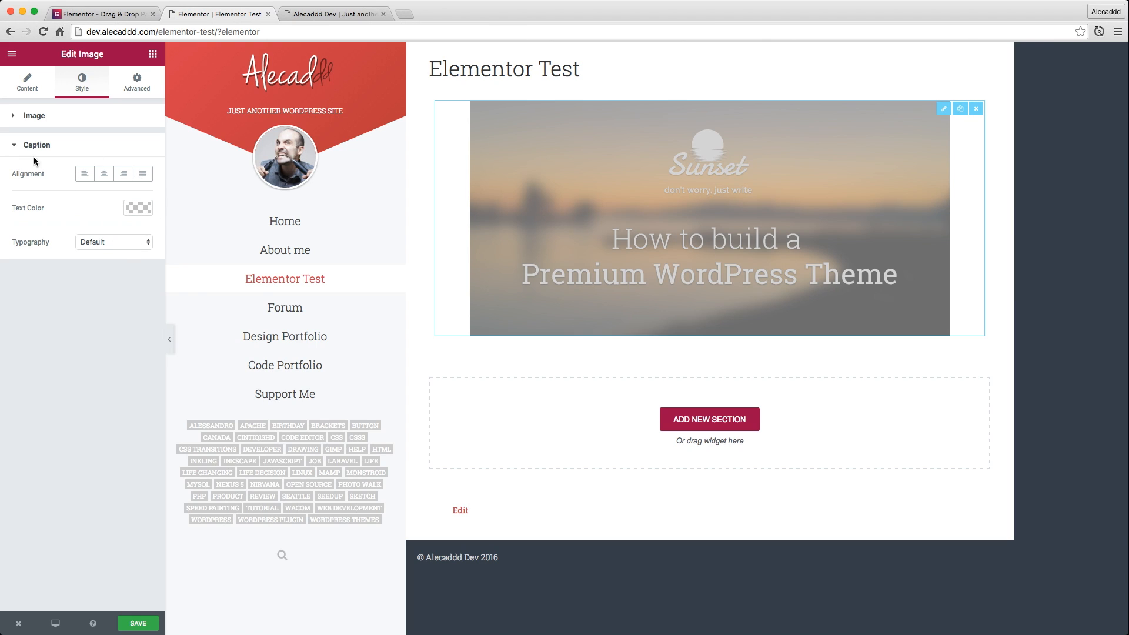
left_click(17, 146)
left_click(139, 82)
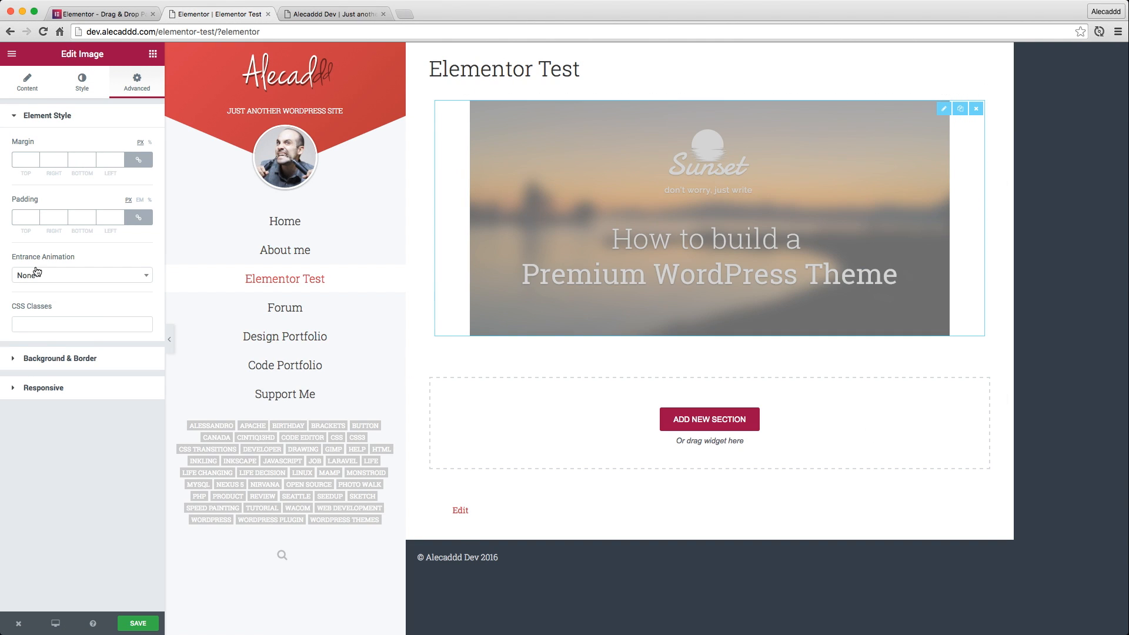
left_click(70, 276)
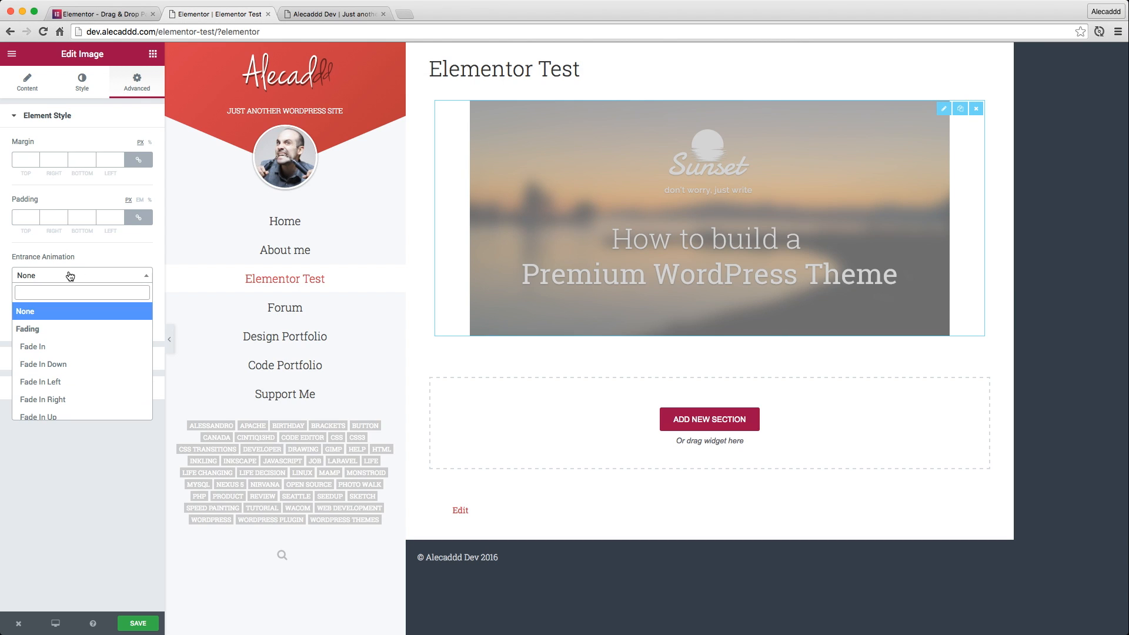
scroll(56, 347, "down", 1)
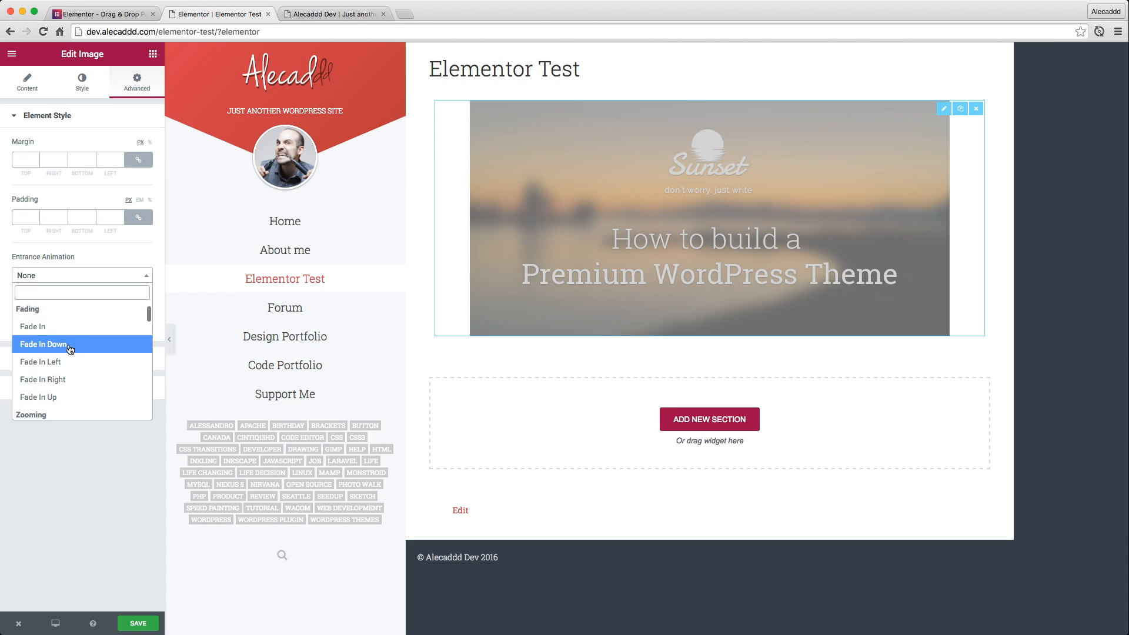
left_click(58, 398)
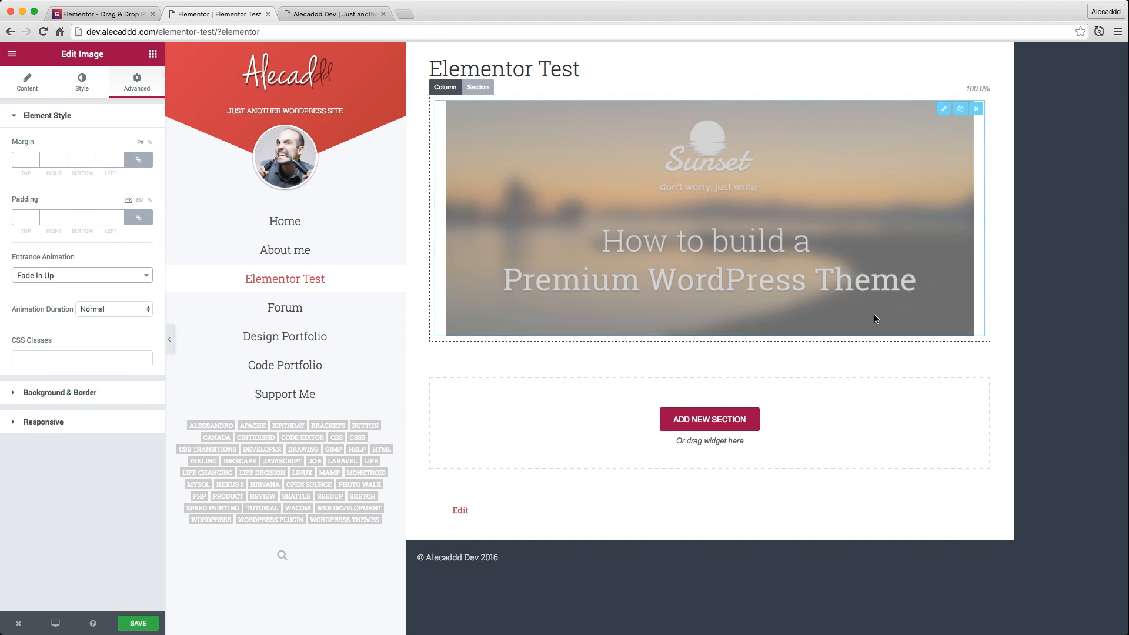
left_click(113, 309)
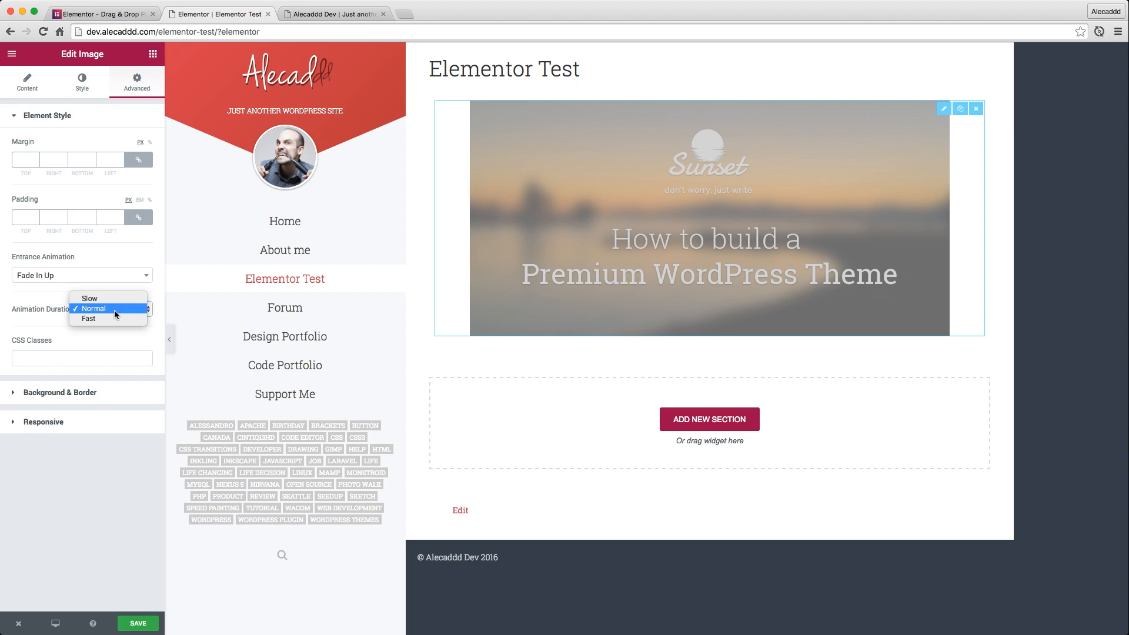
left_click(112, 318)
Try the Fade In Right entrance animation on the image, and set it to Fade In
left_click(66, 275)
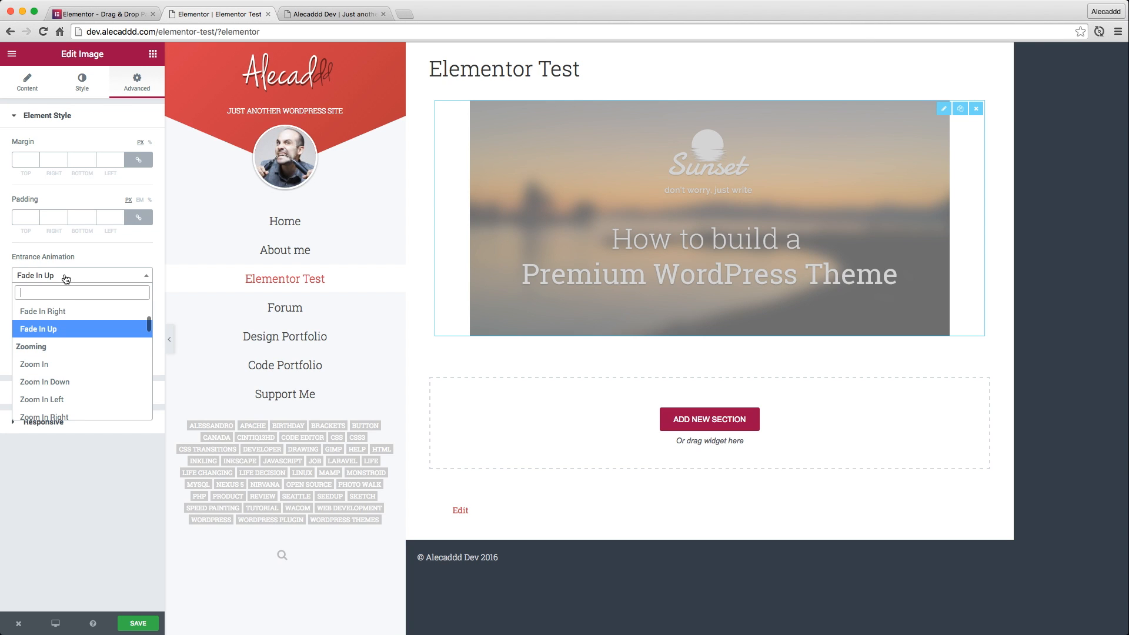
left_click(61, 310)
left_click(71, 277)
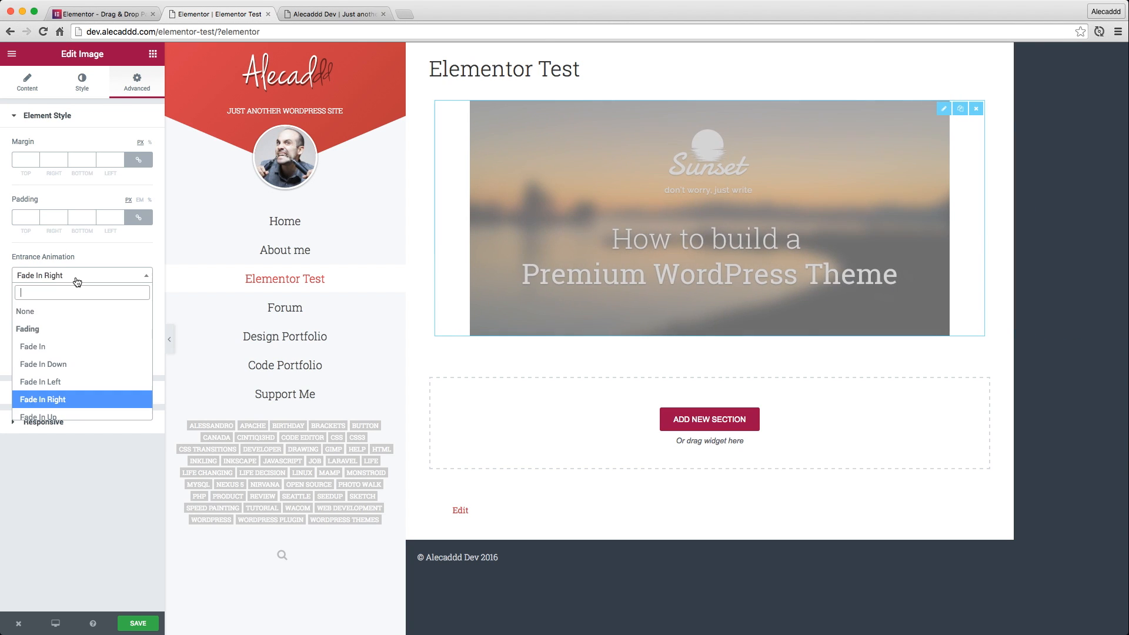
left_click(69, 346)
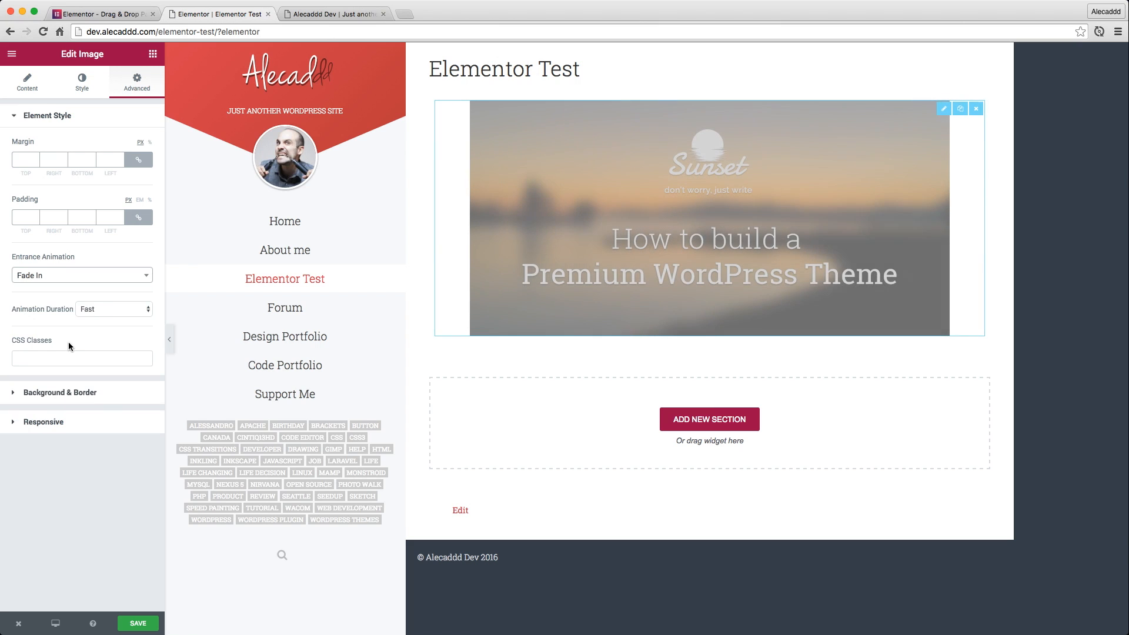
Review the image's background and border options, and set the image to Hide on mobile in its responsive settings
left_click(89, 392)
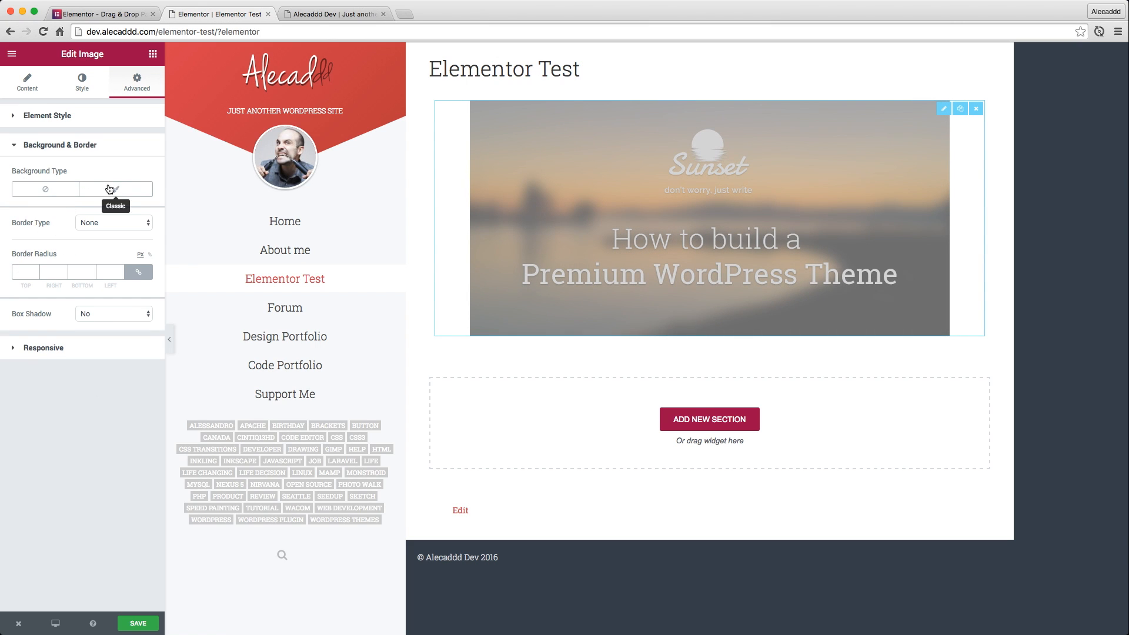
left_click(70, 351)
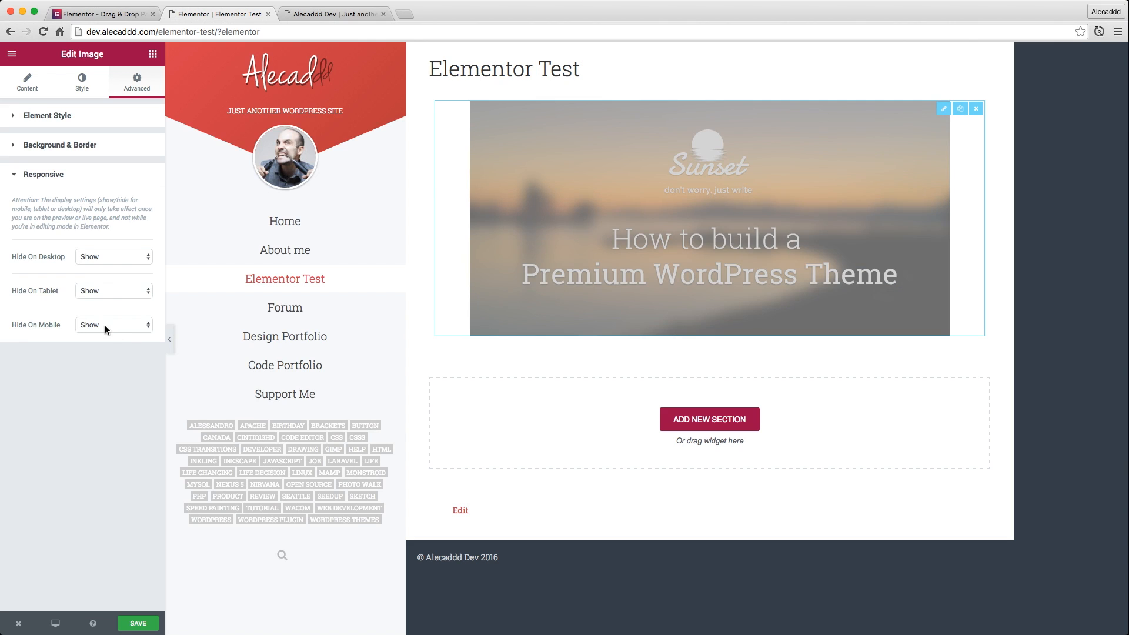
left_click(105, 327)
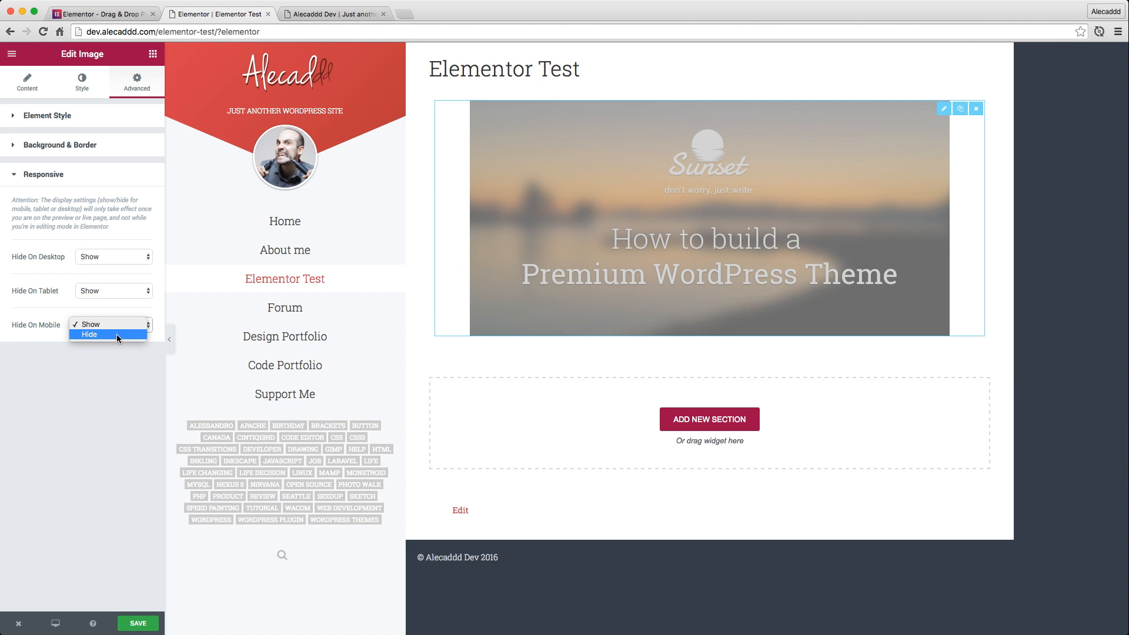
left_click(117, 334)
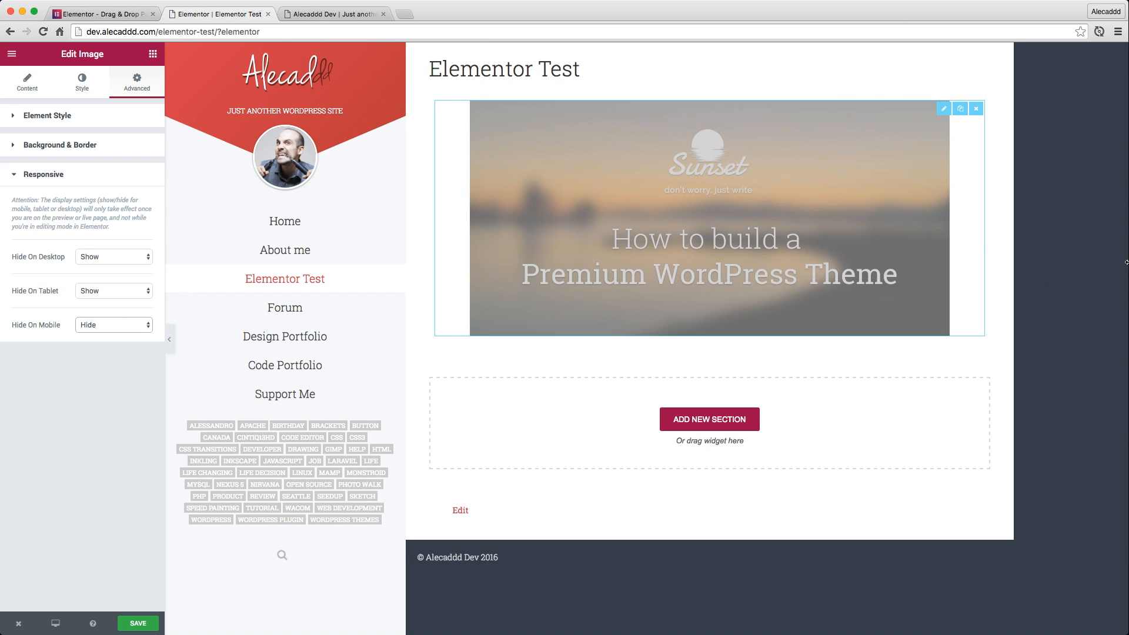
mouse_move(1127, 262)
left_mouse_down()
mouse_move(512, 264)
mouse_move(1127, 261)
left_mouse_up()
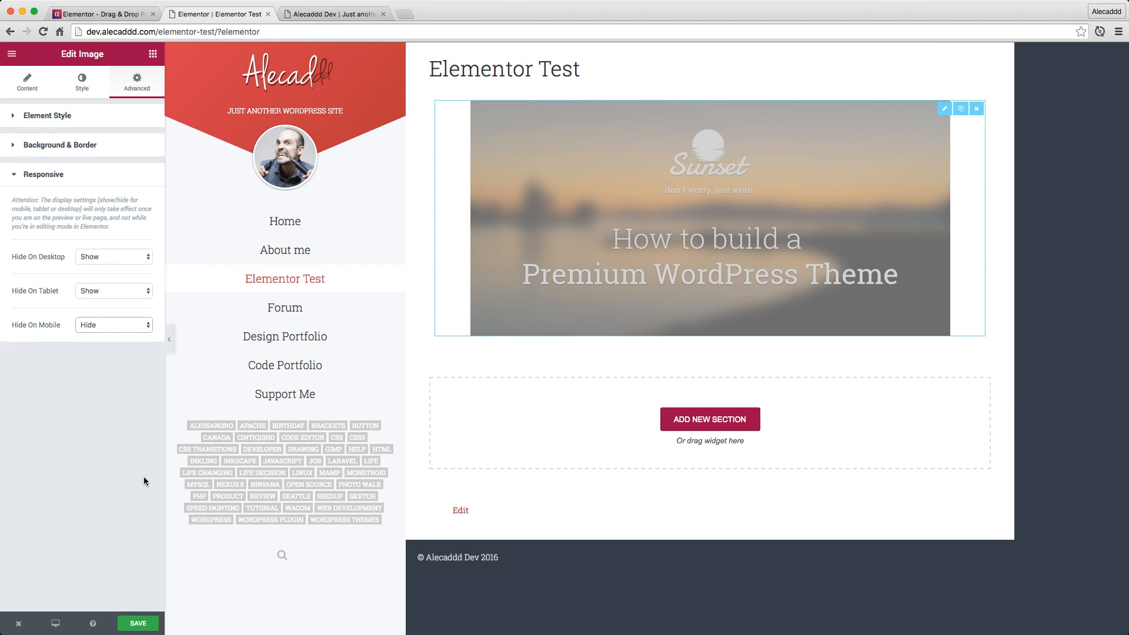
Preview the page at Mobile Portrait size and save it, ending back in the Desktop preview
left_click(56, 622)
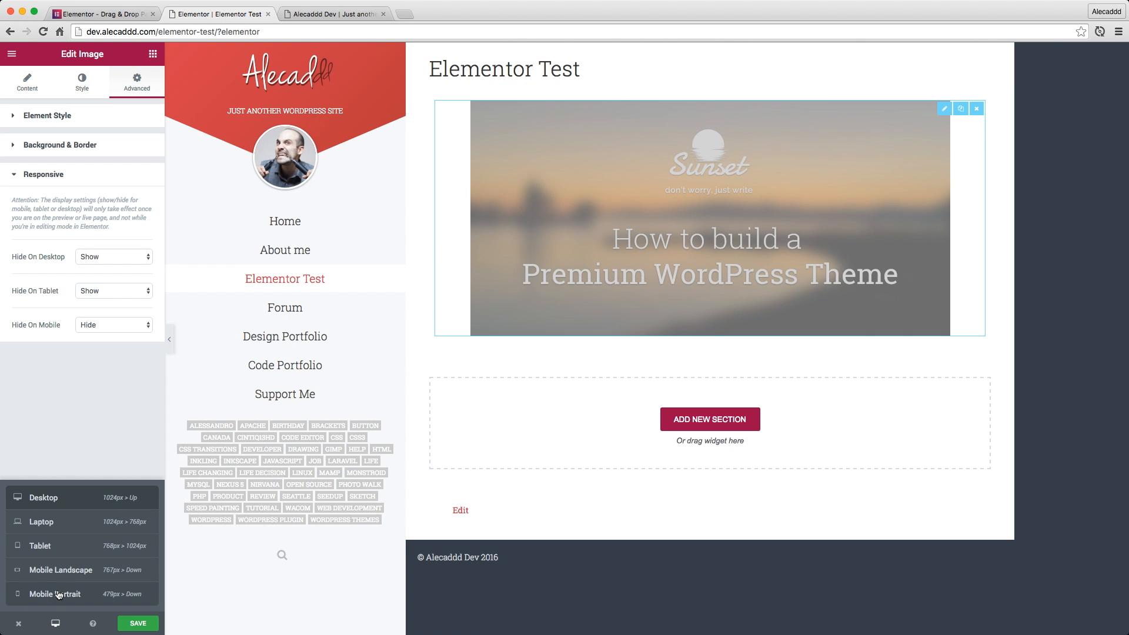
left_click(60, 599)
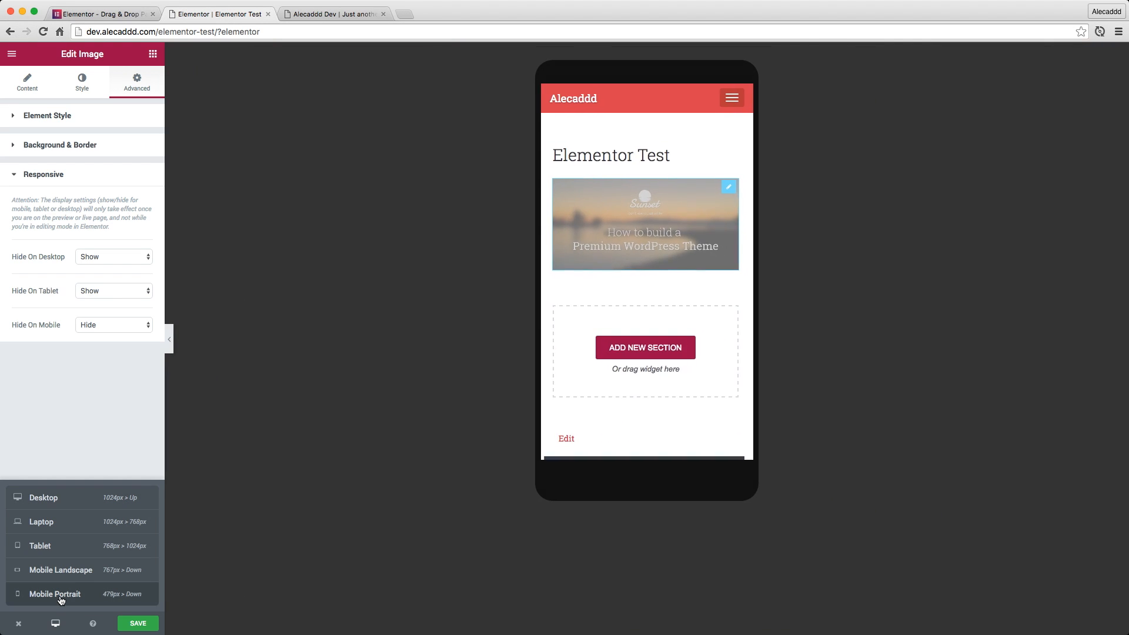
scroll(674, 240, "down", 2)
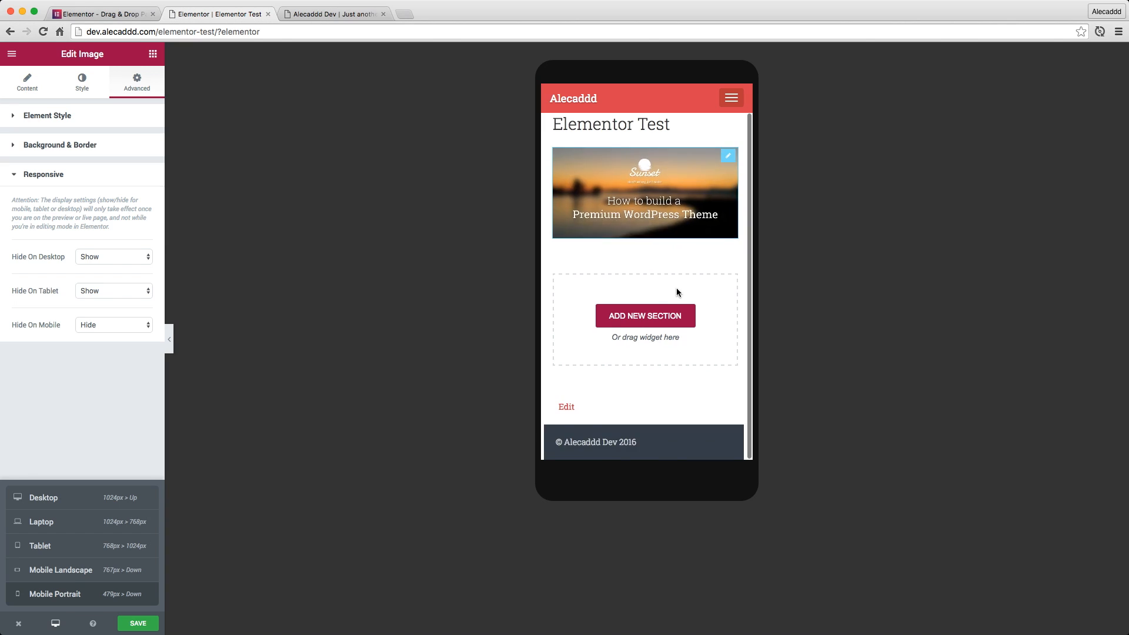
scroll(676, 288, "up", 2)
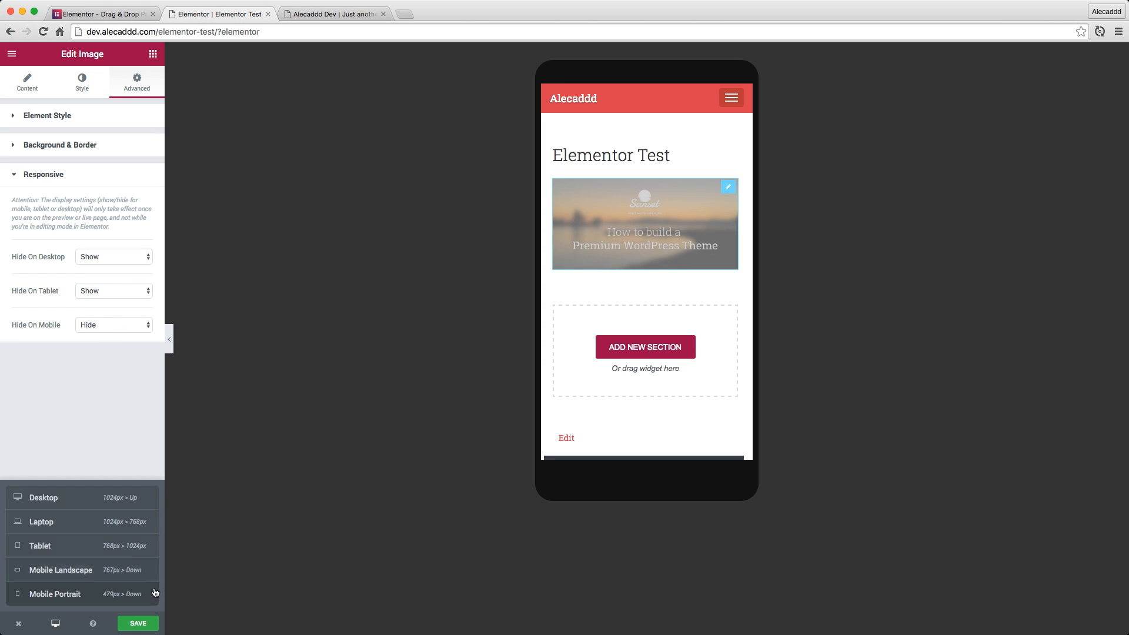
left_click(144, 626)
left_click(137, 627)
mouse_move(55, 622)
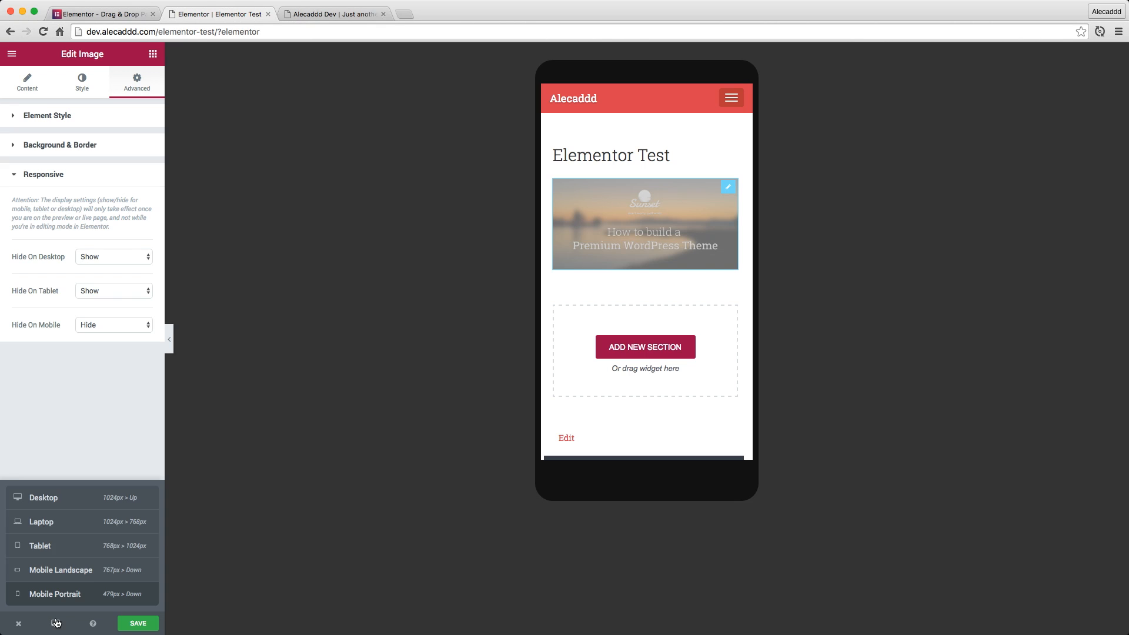
left_click(57, 497)
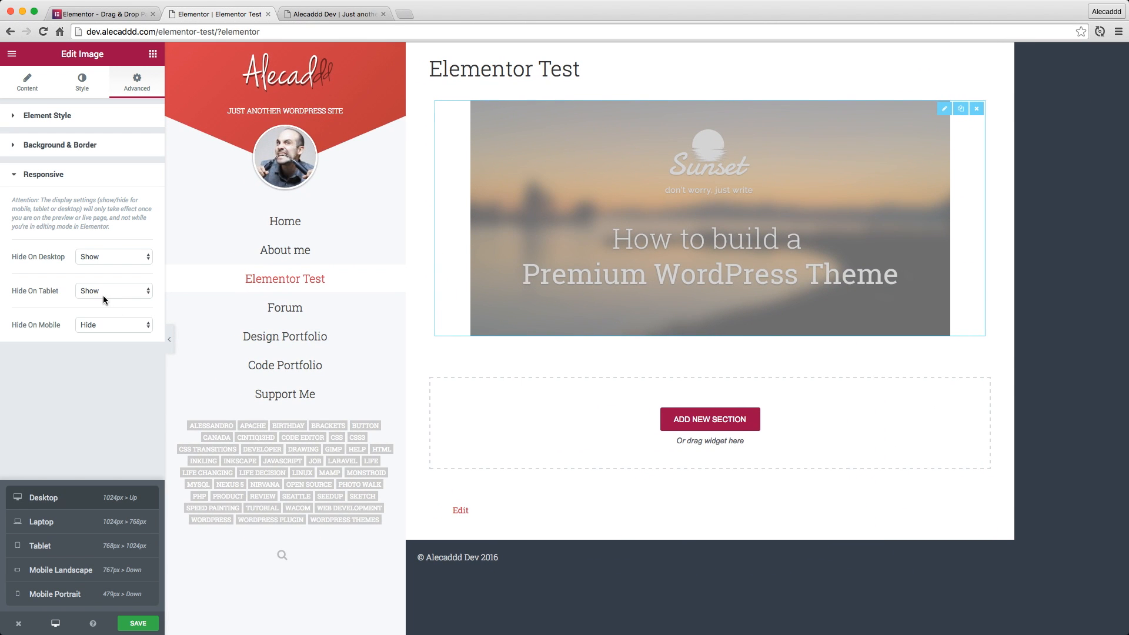
Glance over the image's content and advanced settings, and return to the widget list to look through the available elements
left_click(15, 175)
left_click(21, 87)
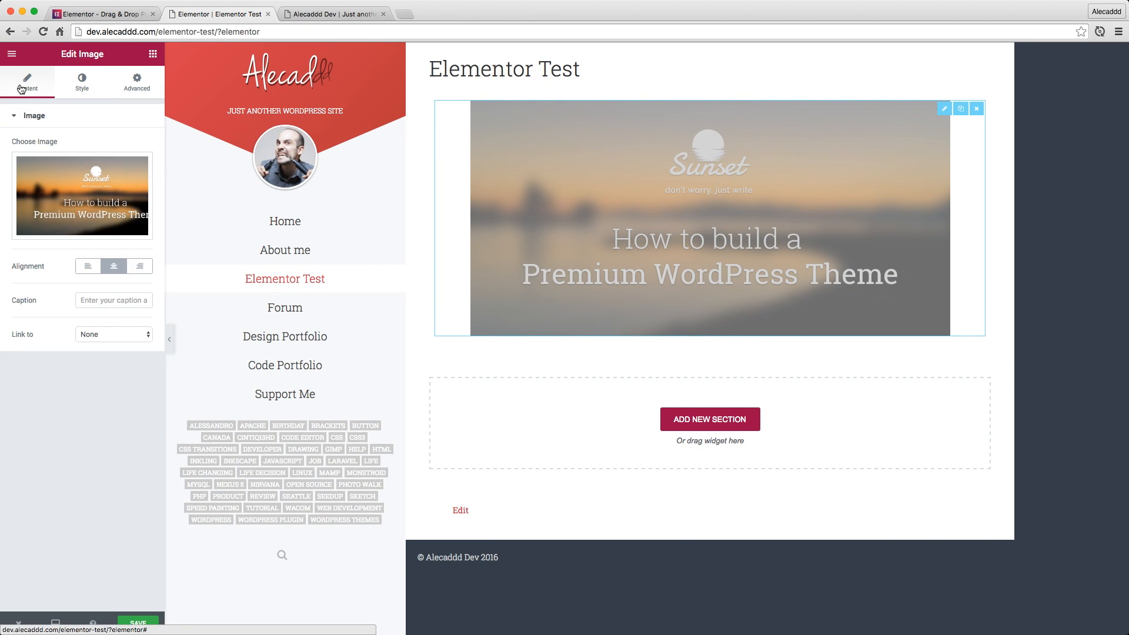
left_click(137, 82)
left_click(152, 54)
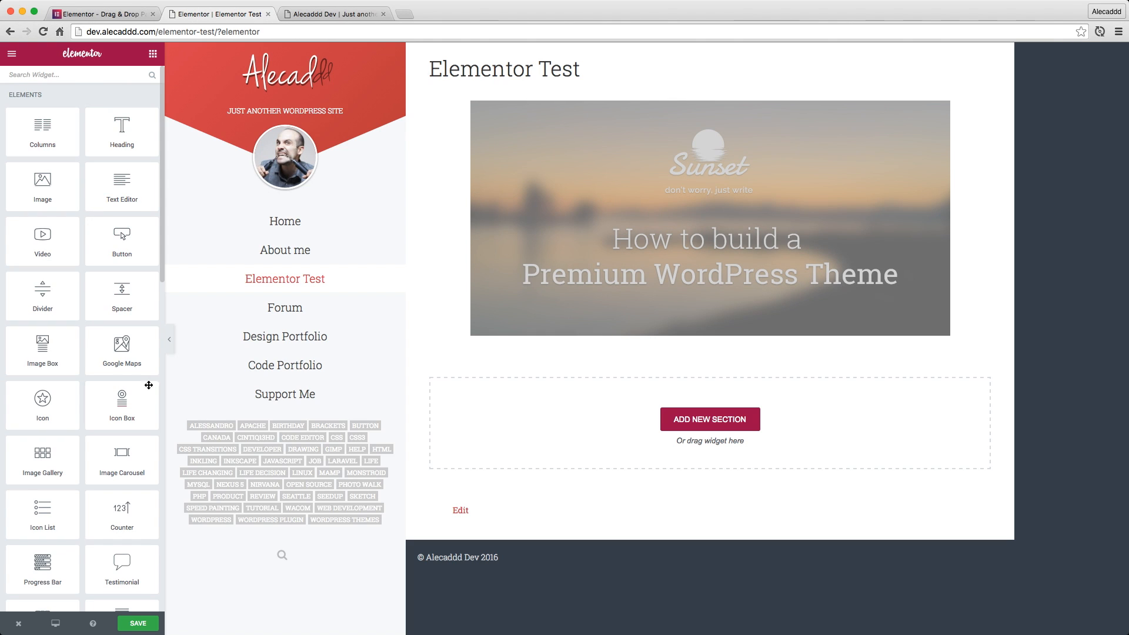
scroll(125, 176, "down", 3)
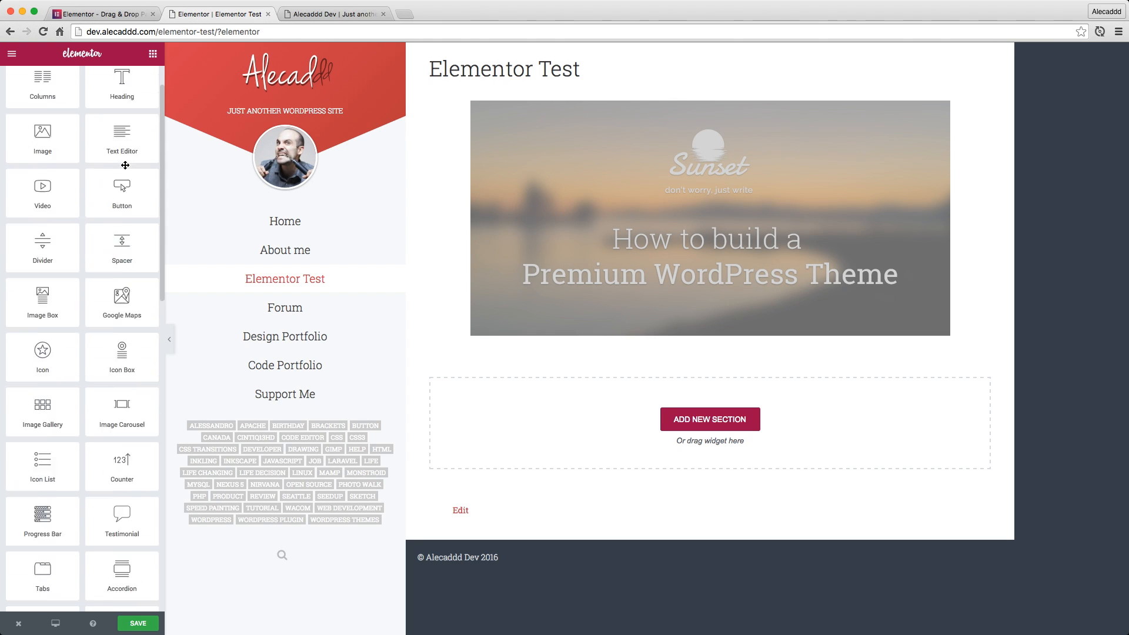
scroll(125, 166, "up", 3)
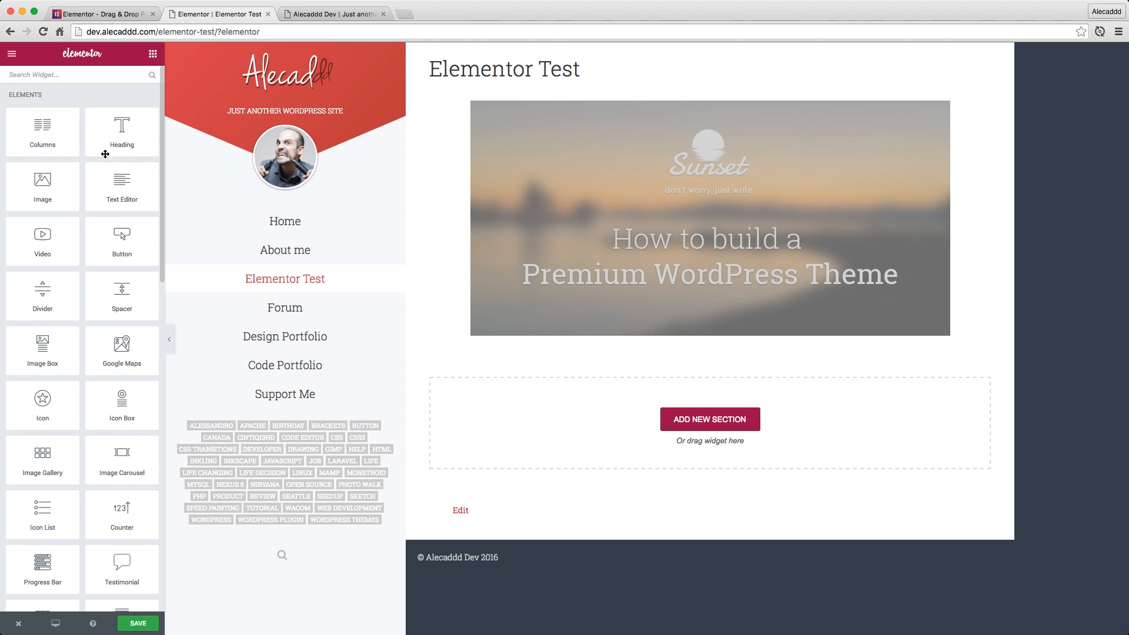
Review the global color palettes and the global font settings, and return to the main Elementor options
left_click(12, 55)
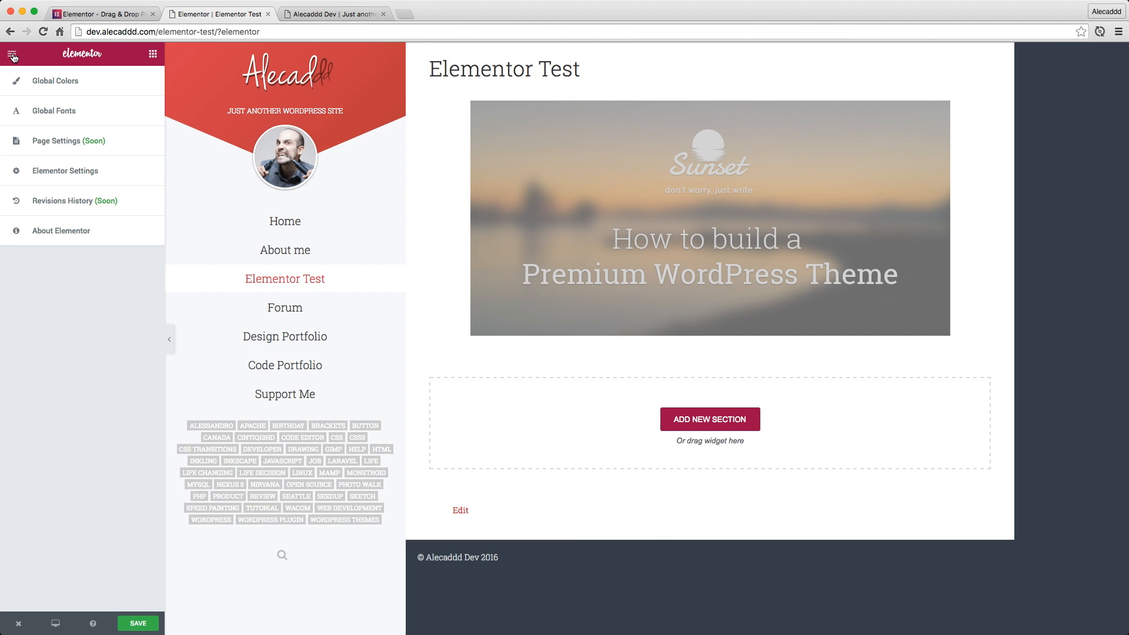
left_click(83, 81)
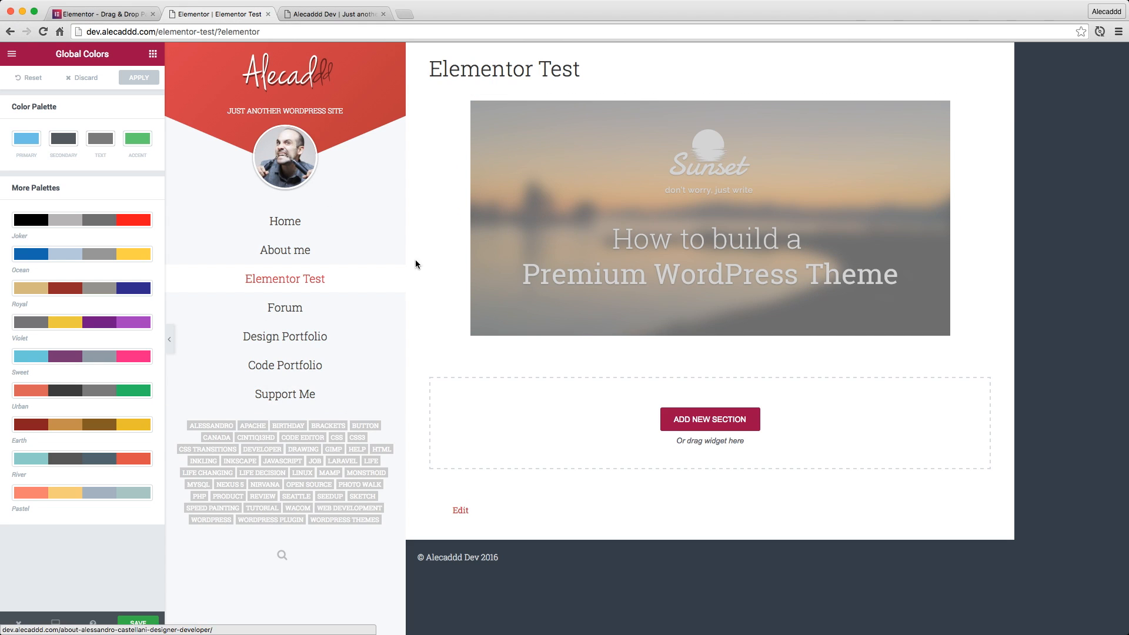
left_click(13, 61)
left_click(80, 116)
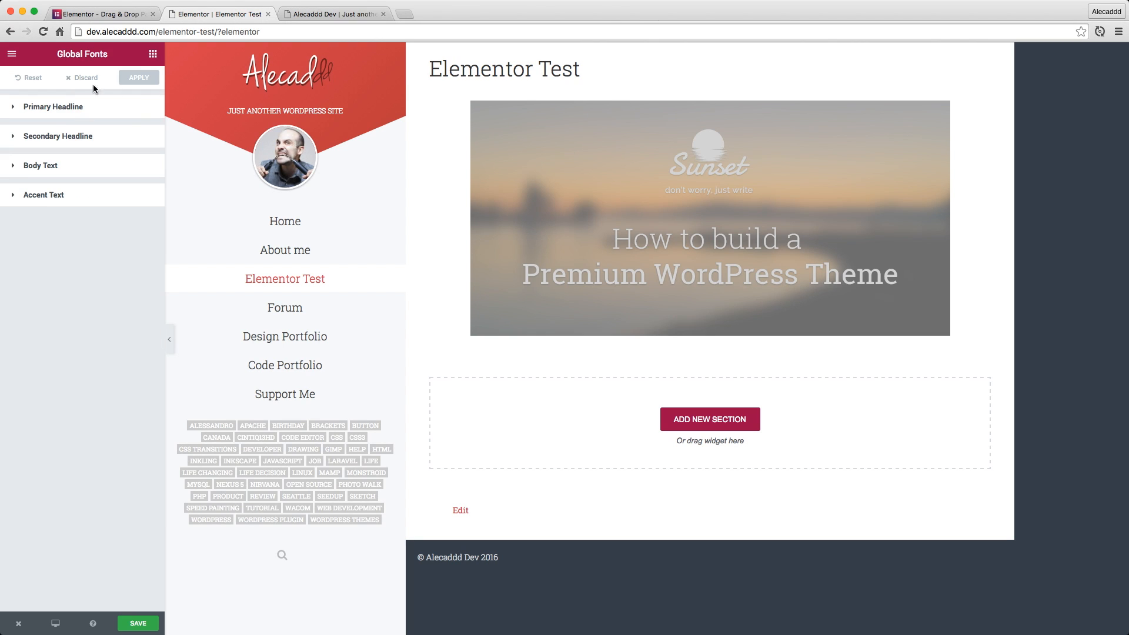
left_click(11, 54)
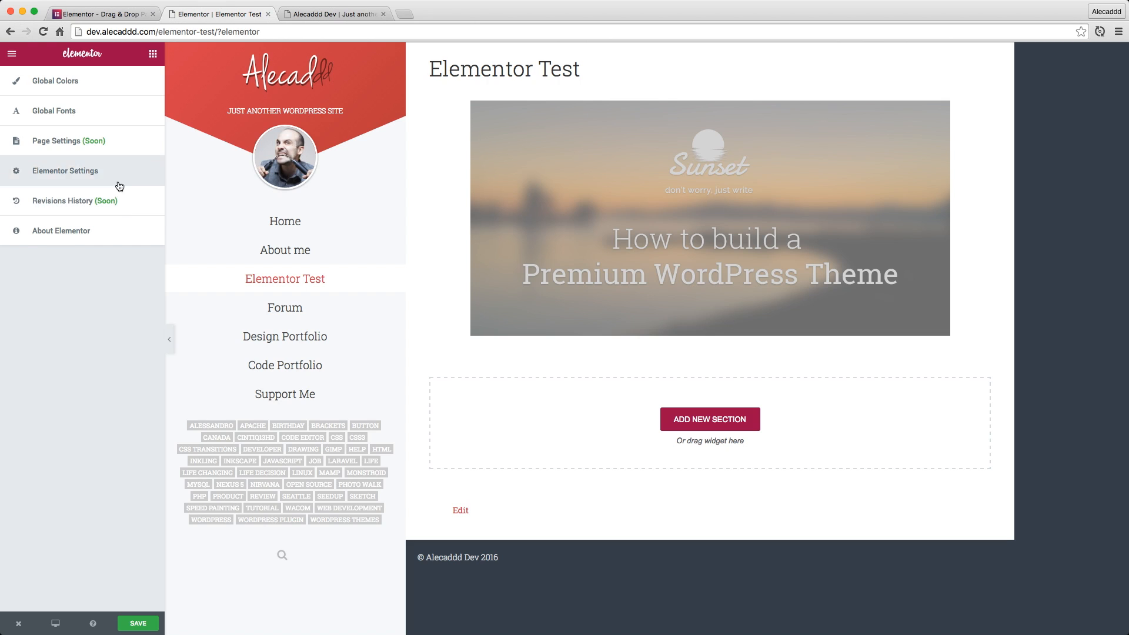
Add a Spacer widget directly below the image and set its space to 50 px
left_click(153, 54)
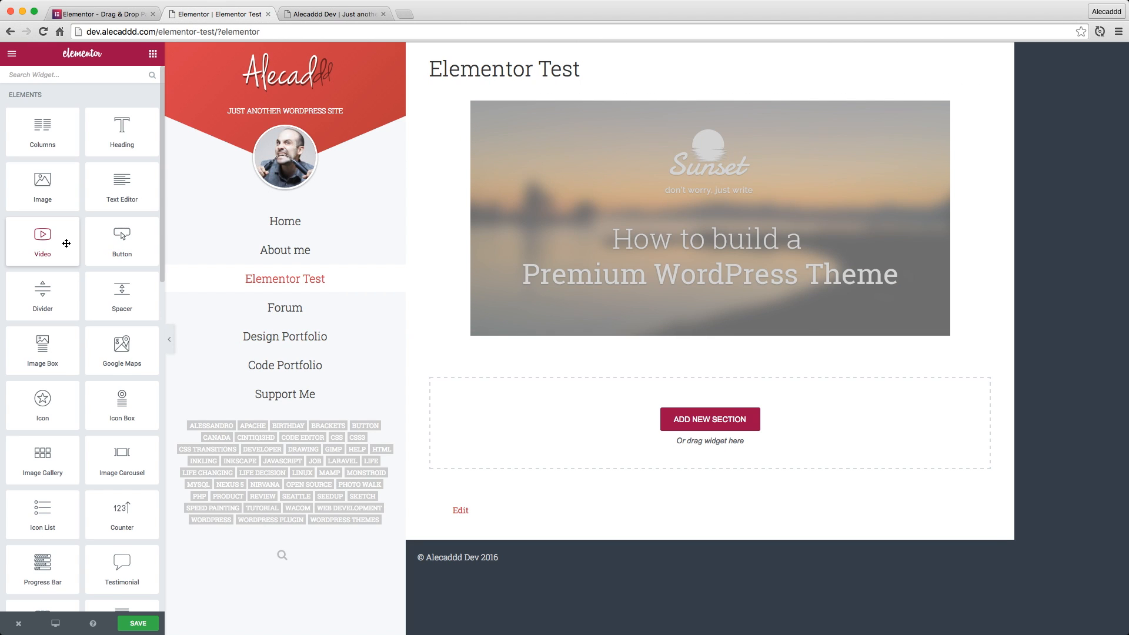
left_click_drag(63, 245, 61, 297)
left_click_drag(122, 295, 696, 338)
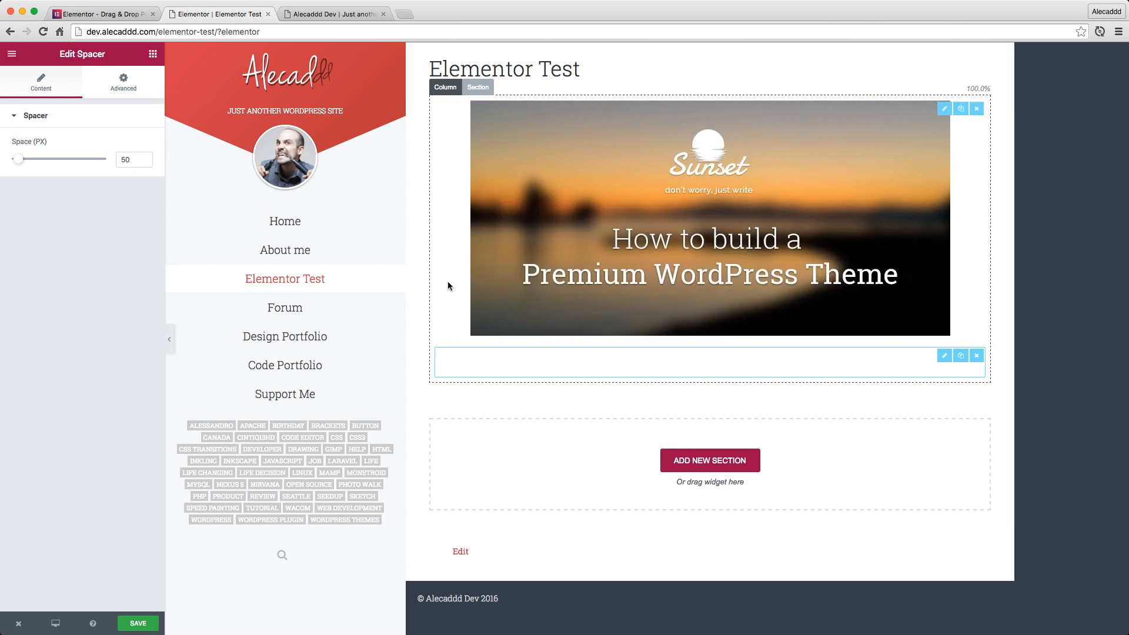
mouse_move(20, 163)
left_mouse_down()
mouse_move(64, 162)
mouse_move(13, 162)
mouse_move(21, 167)
left_mouse_up()
double_click(130, 158)
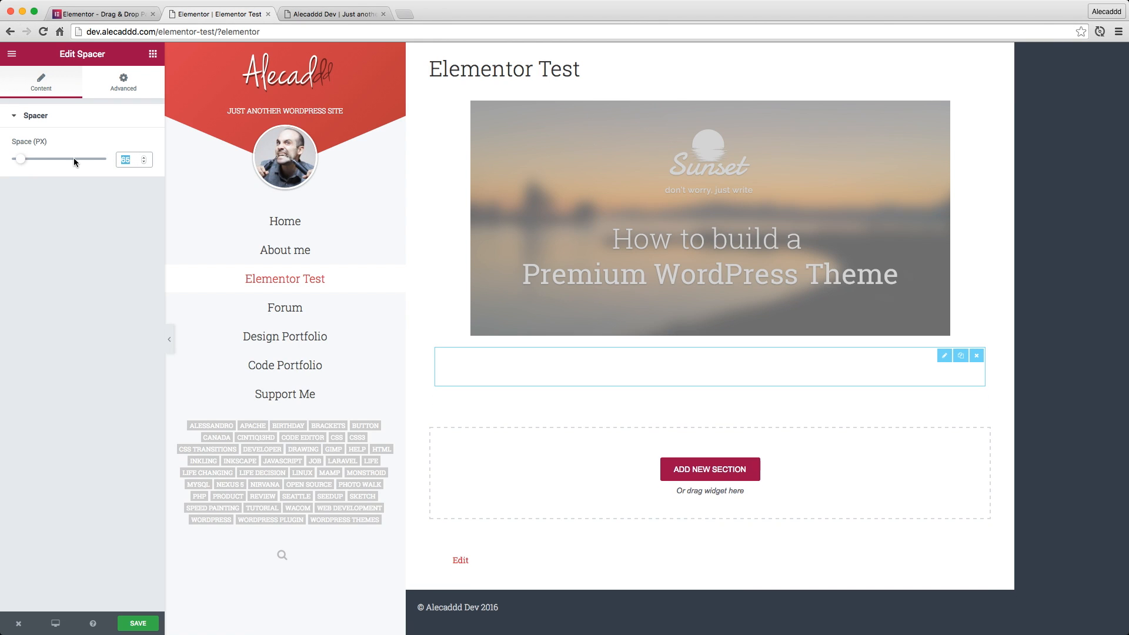
type("50")
Glance over the spacer's advanced settings and return to the widget list
left_click(111, 91)
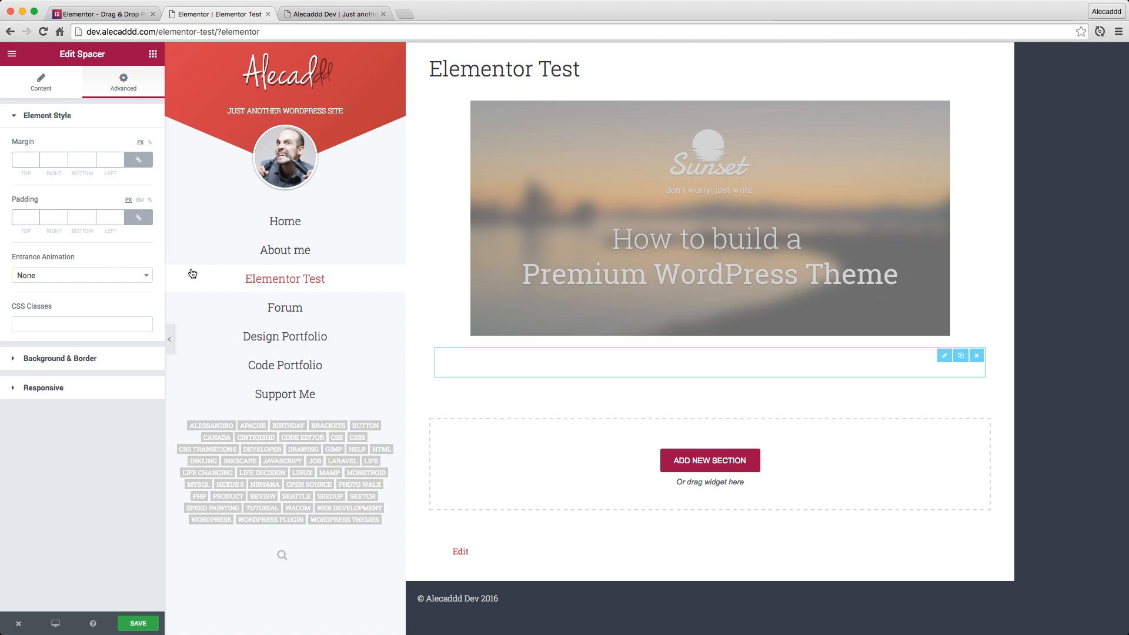
left_click(33, 69)
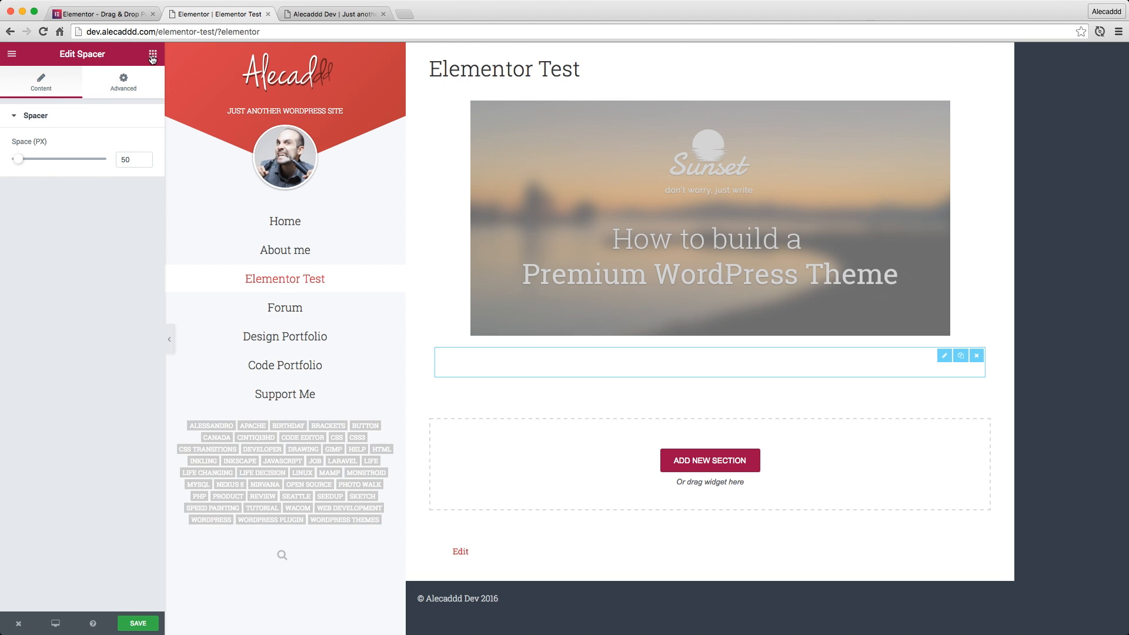
left_click(152, 53)
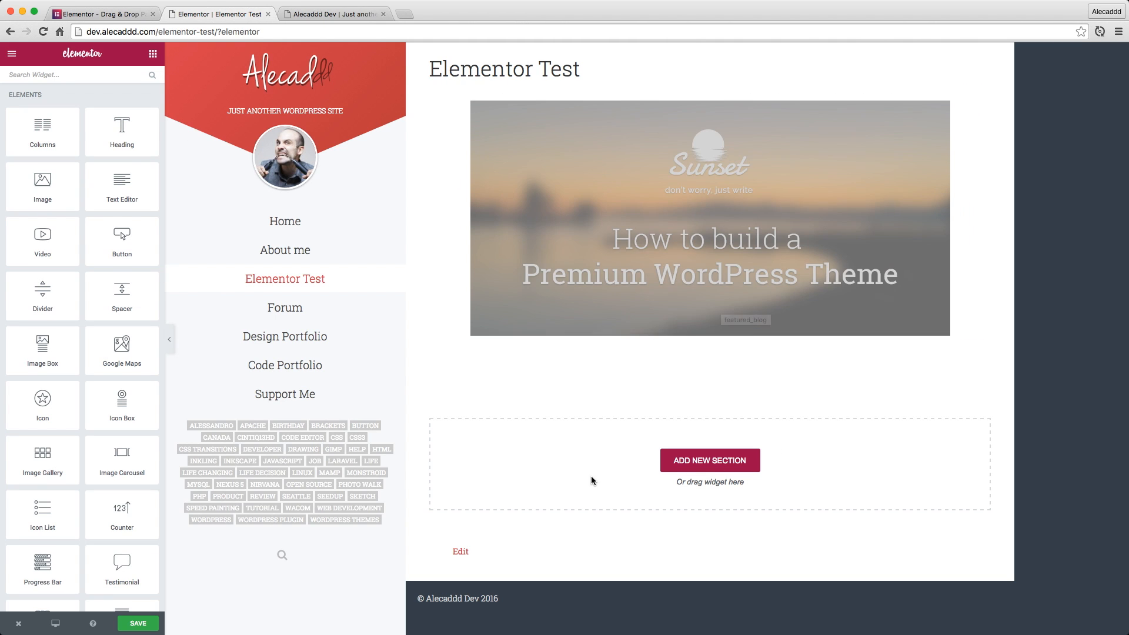
Add a new single-column section below the spacer and insert a second column into it
left_click(710, 461)
scroll(729, 473, "down", 1)
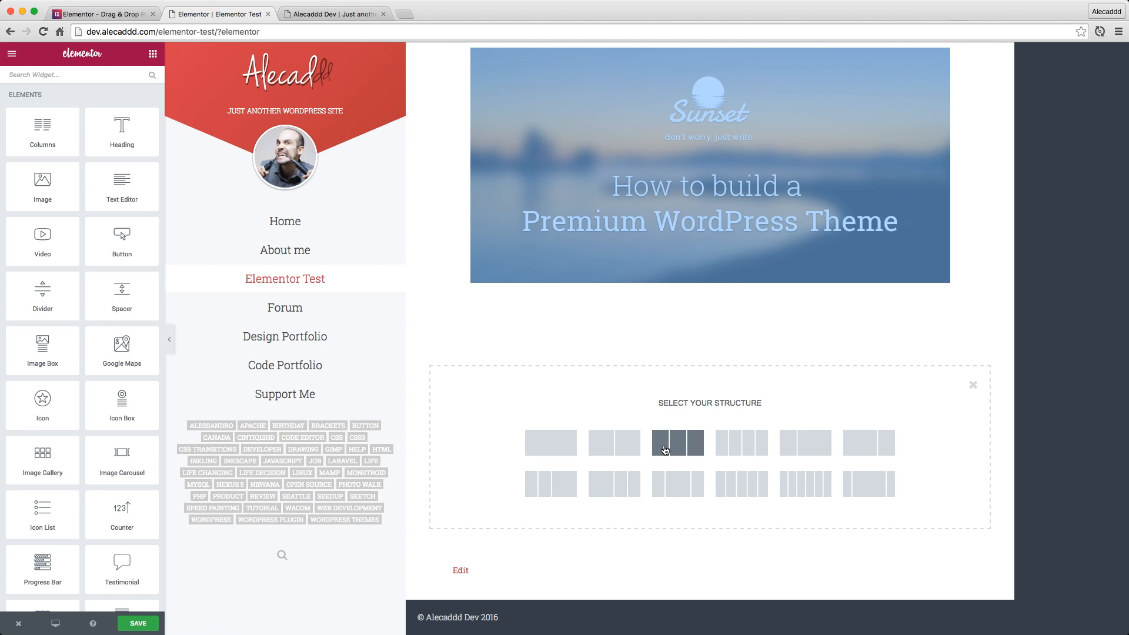
left_click(545, 444)
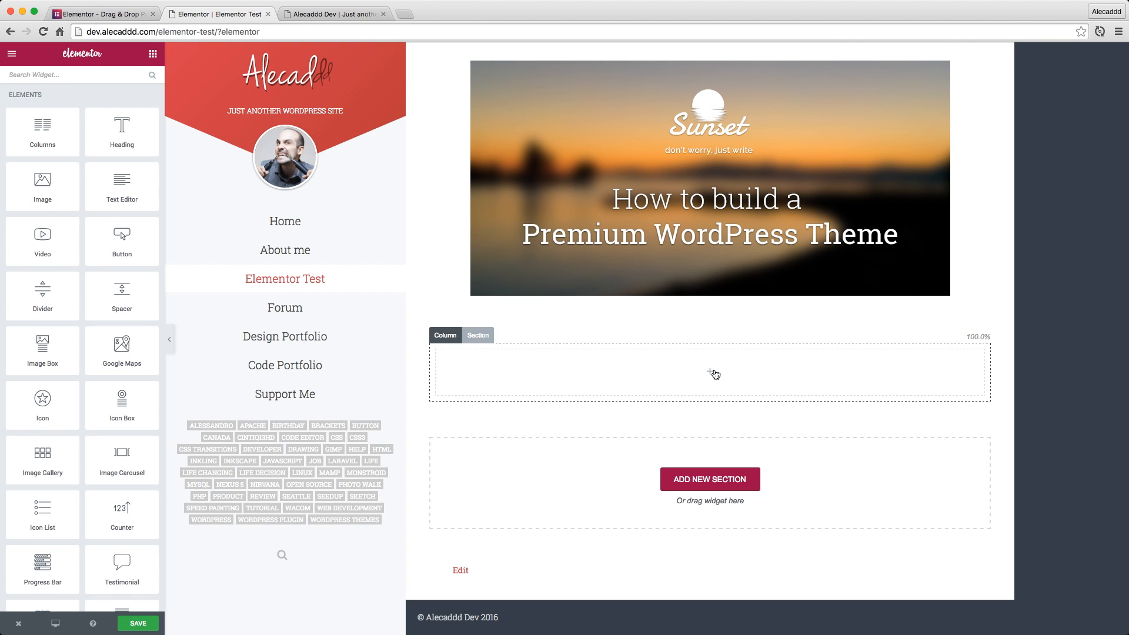
left_click(462, 335)
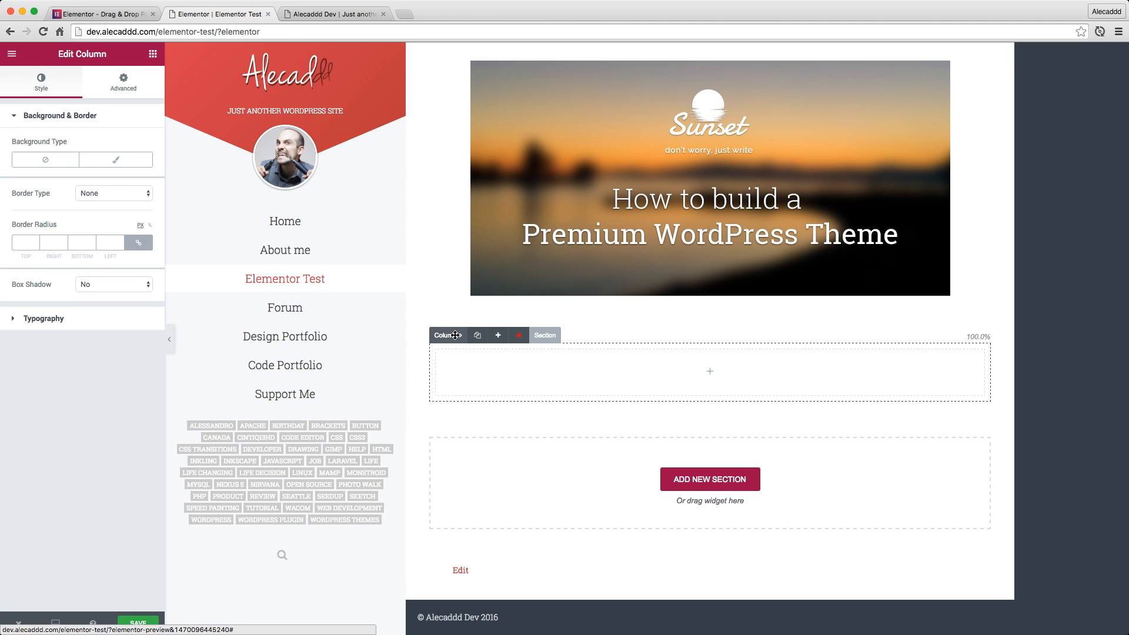
left_click(498, 336)
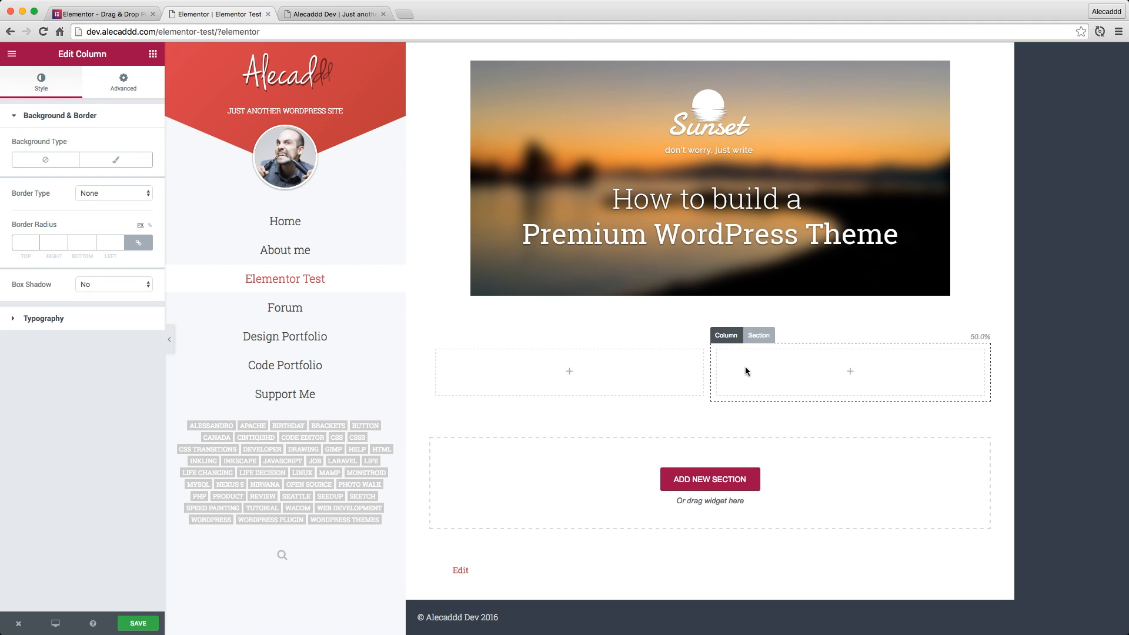
Try adding a third column to the new section, and delete the last column again
left_click(447, 337)
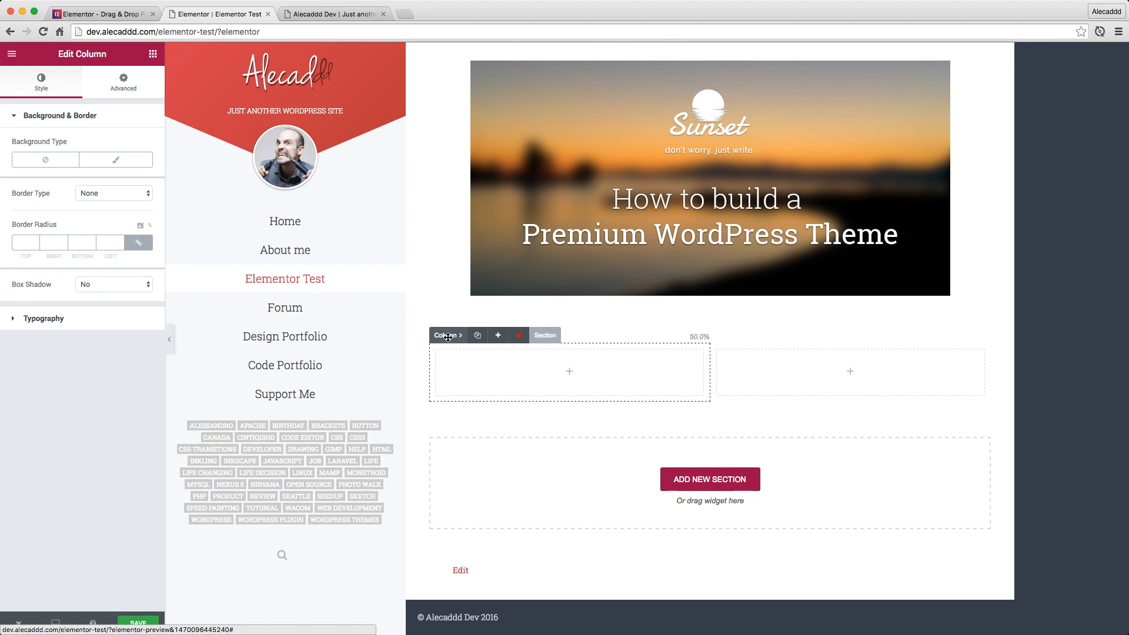
left_click(499, 335)
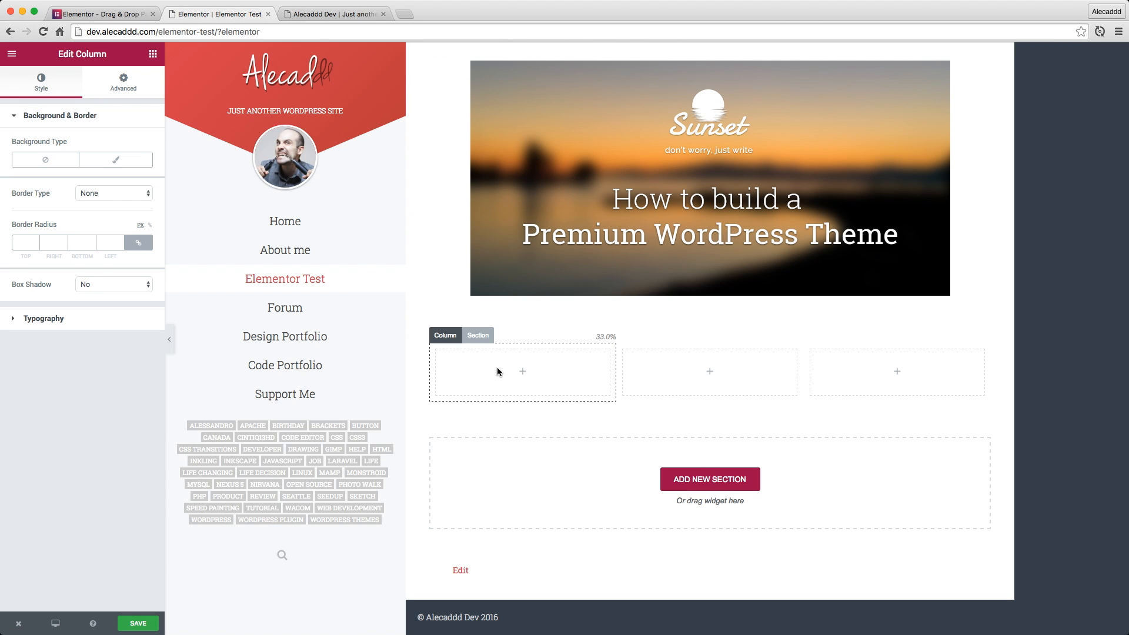
left_click(889, 380)
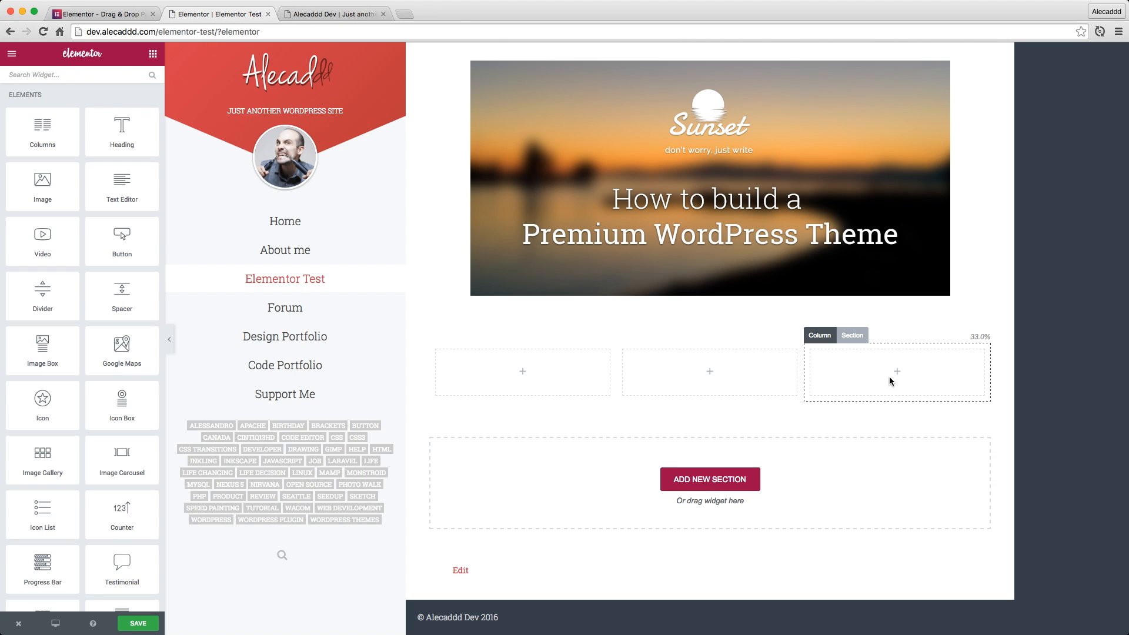
left_click(815, 335)
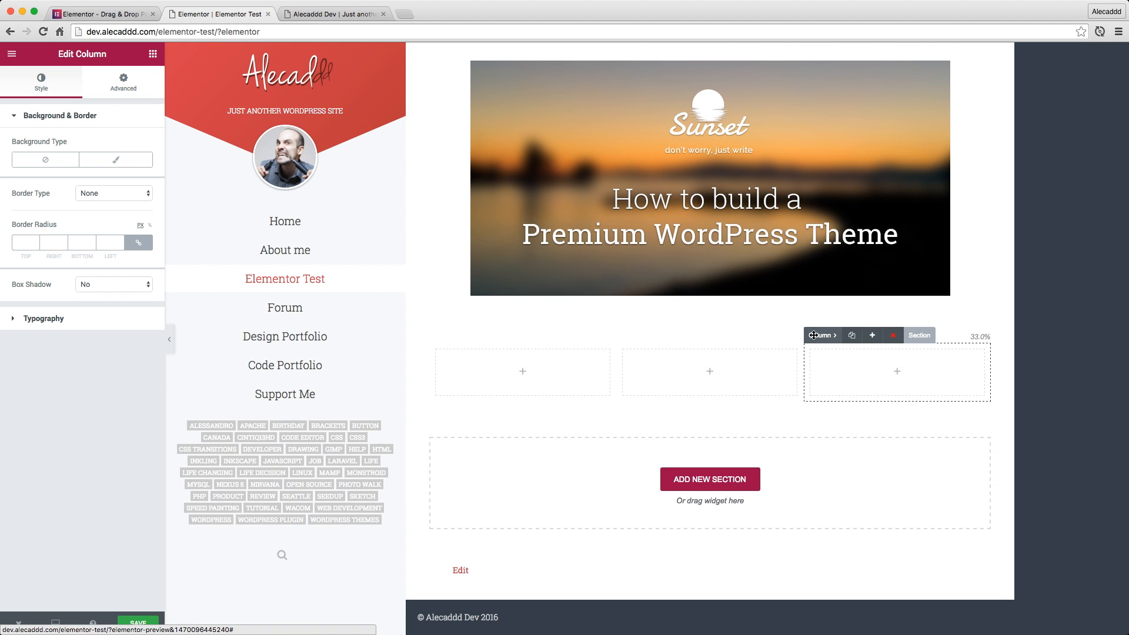
left_click(893, 336)
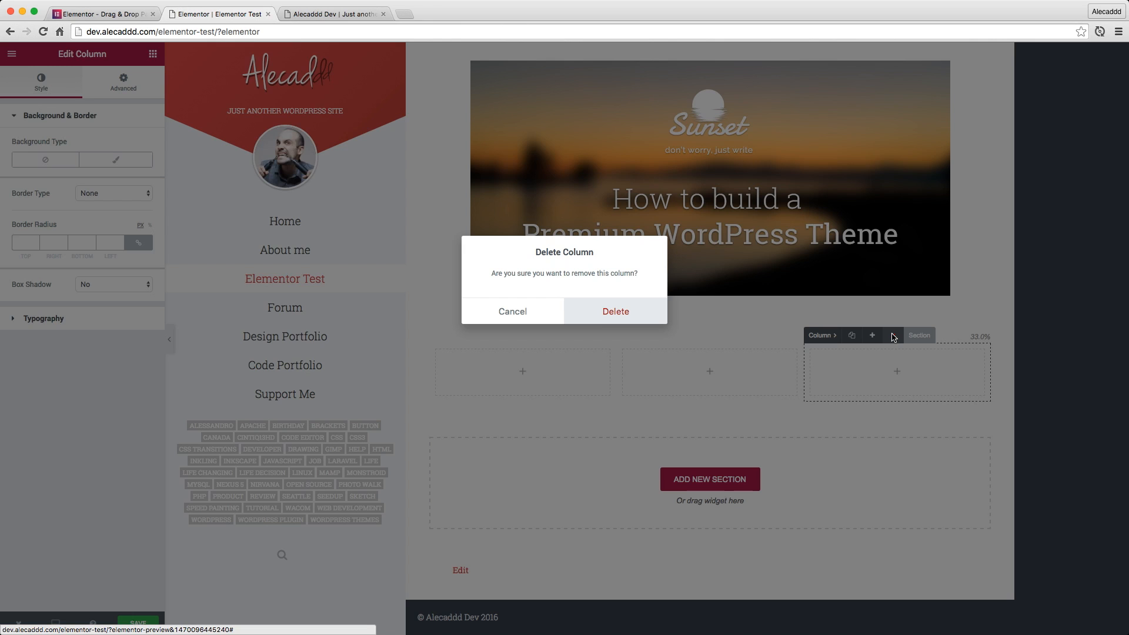
left_click(612, 312)
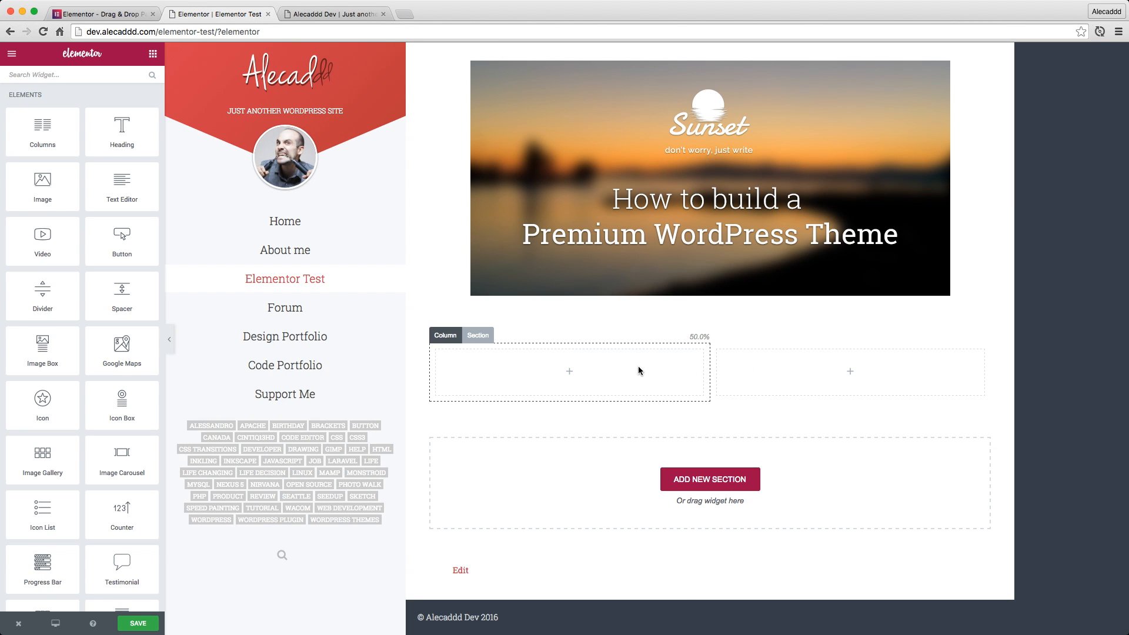
Place a Text Editor widget in the section's first column and widen the editing panel
scroll(700, 341, "up", 2)
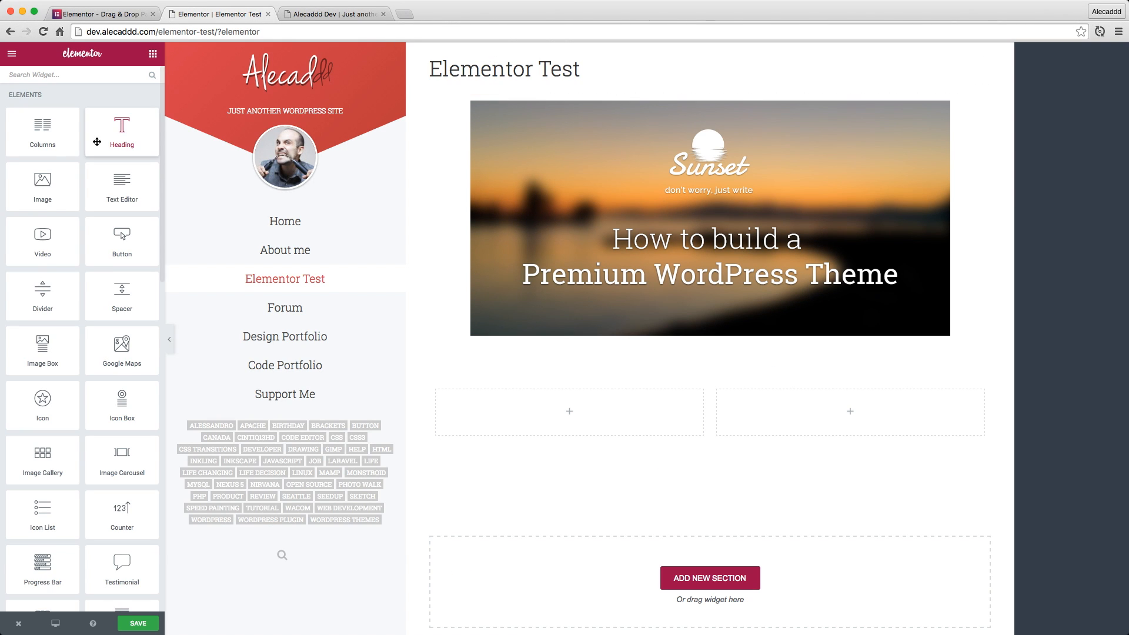
left_click_drag(130, 196, 574, 418)
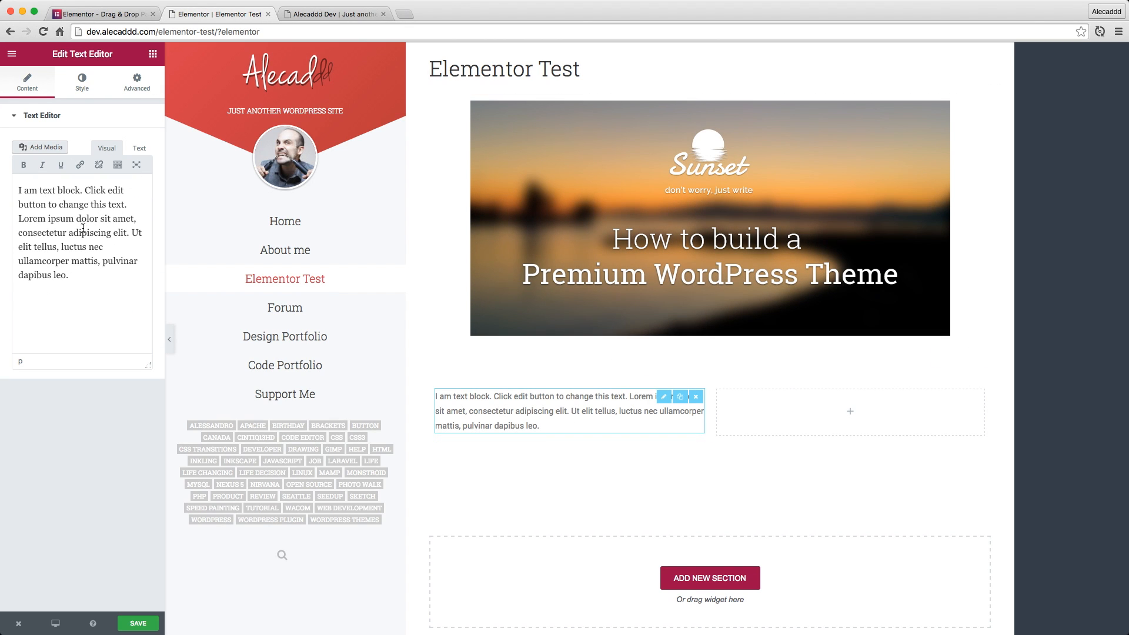
left_click_drag(171, 337, 137, 339)
left_click(169, 344)
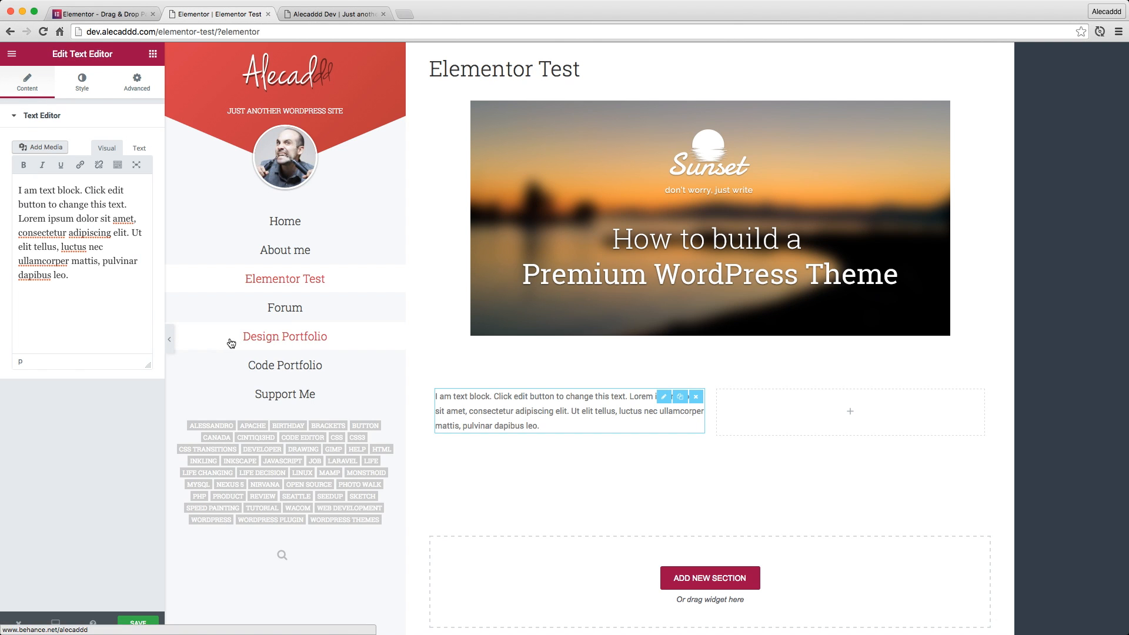
left_click_drag(164, 307, 345, 300)
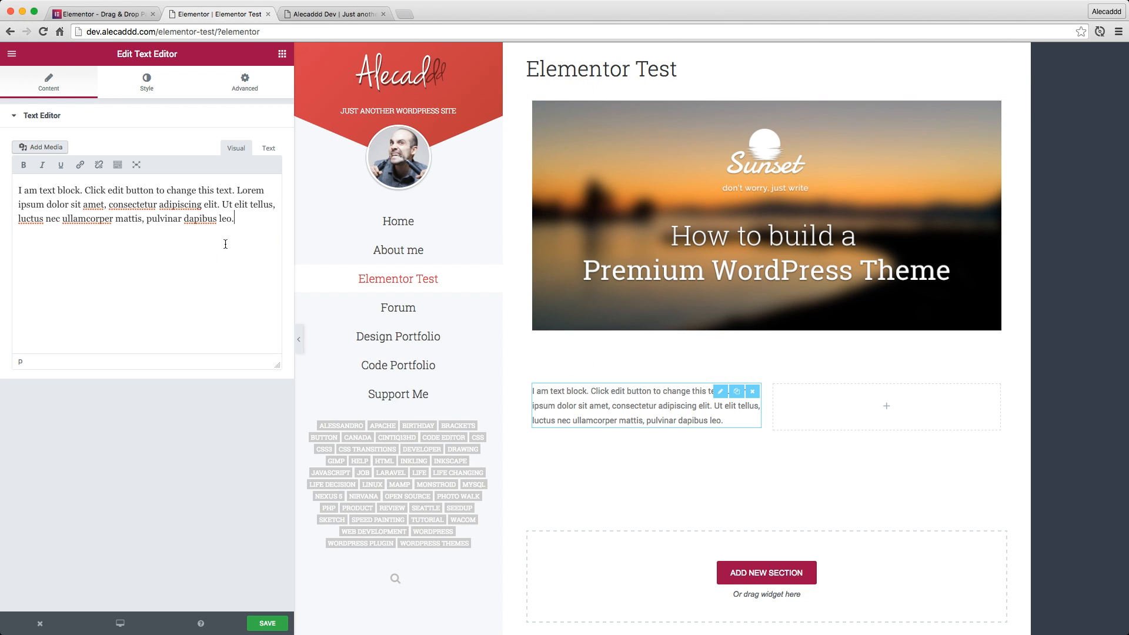
Expand the text block's editor toolbar to show all the formatting options
left_click_drag(247, 223, 12, 187)
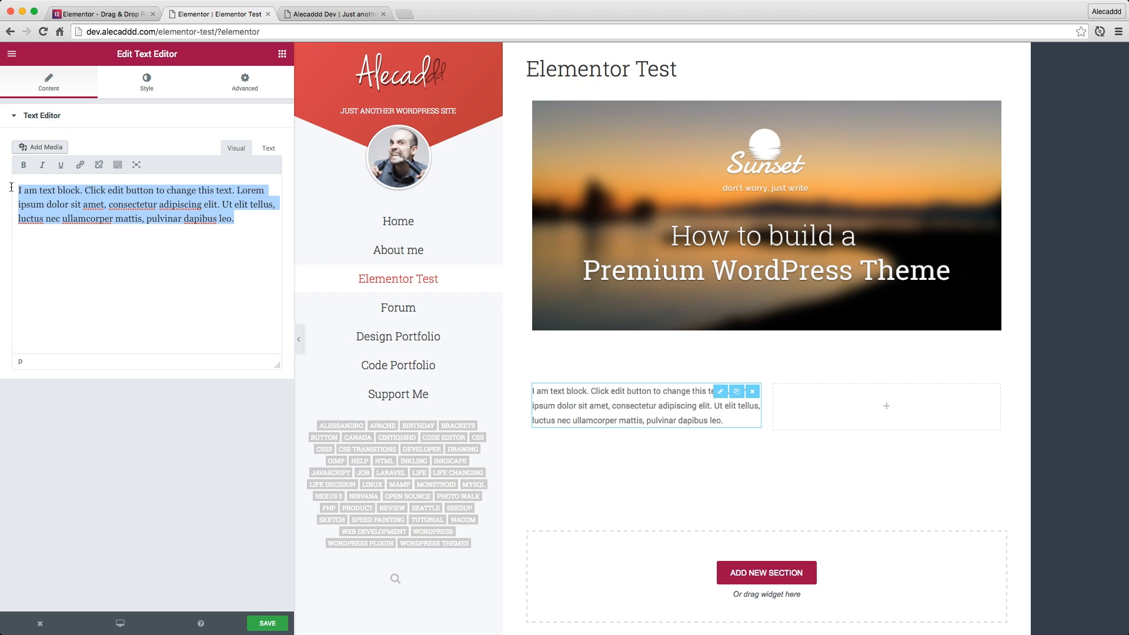
left_click(200, 213)
left_click(118, 164)
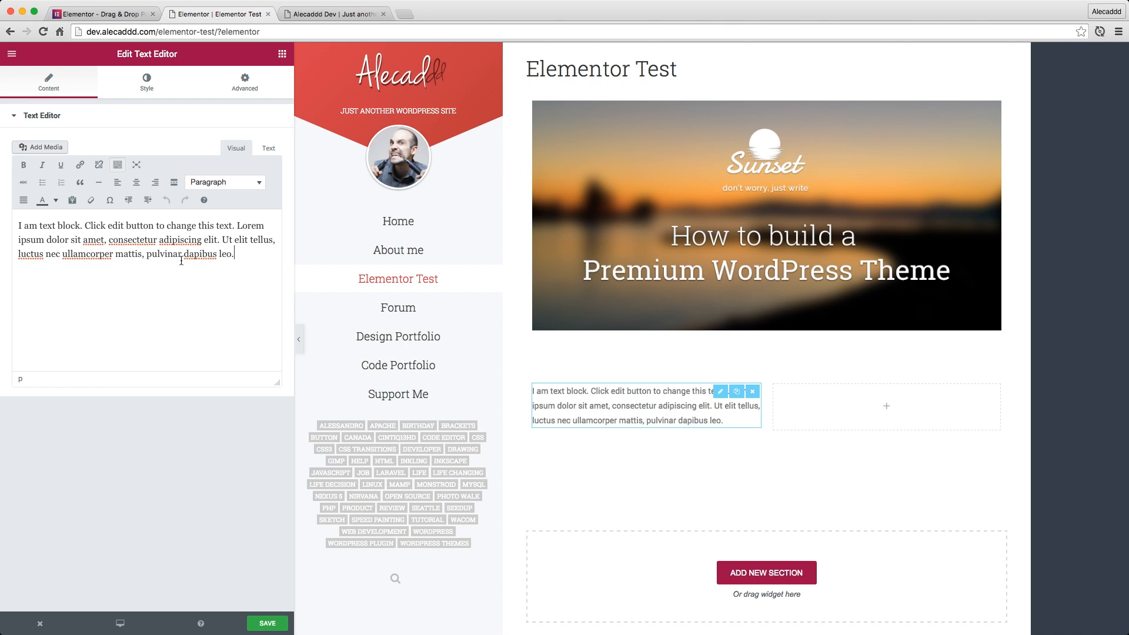
Review the text block's media library, Text mode, style and advanced settings, and return to its content settings
left_click(33, 148)
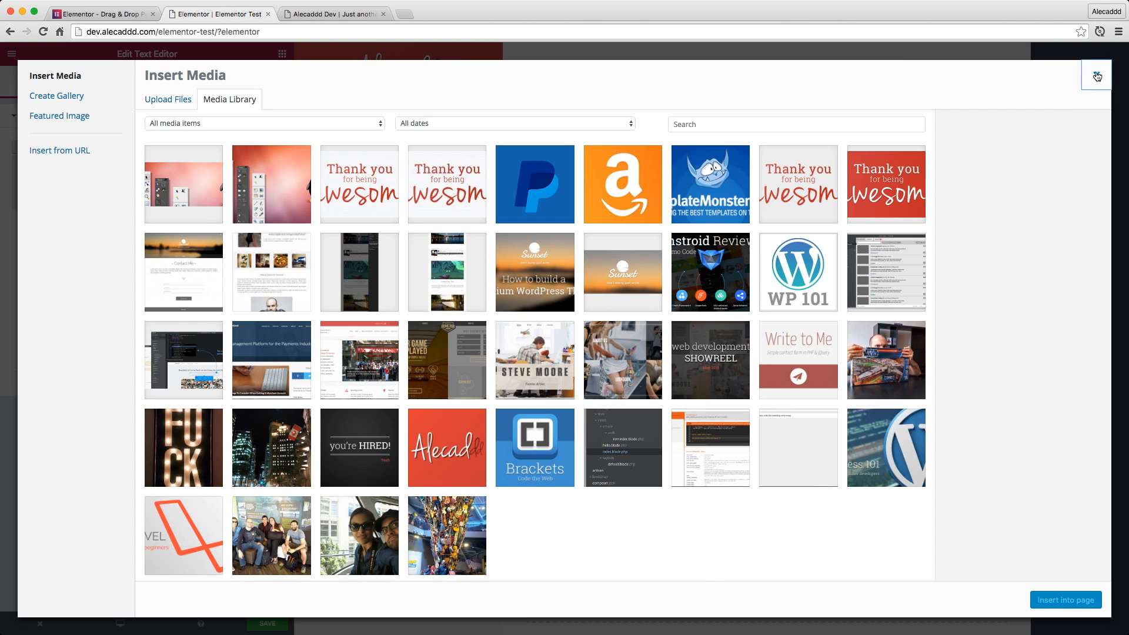
left_click(1097, 74)
left_click(272, 149)
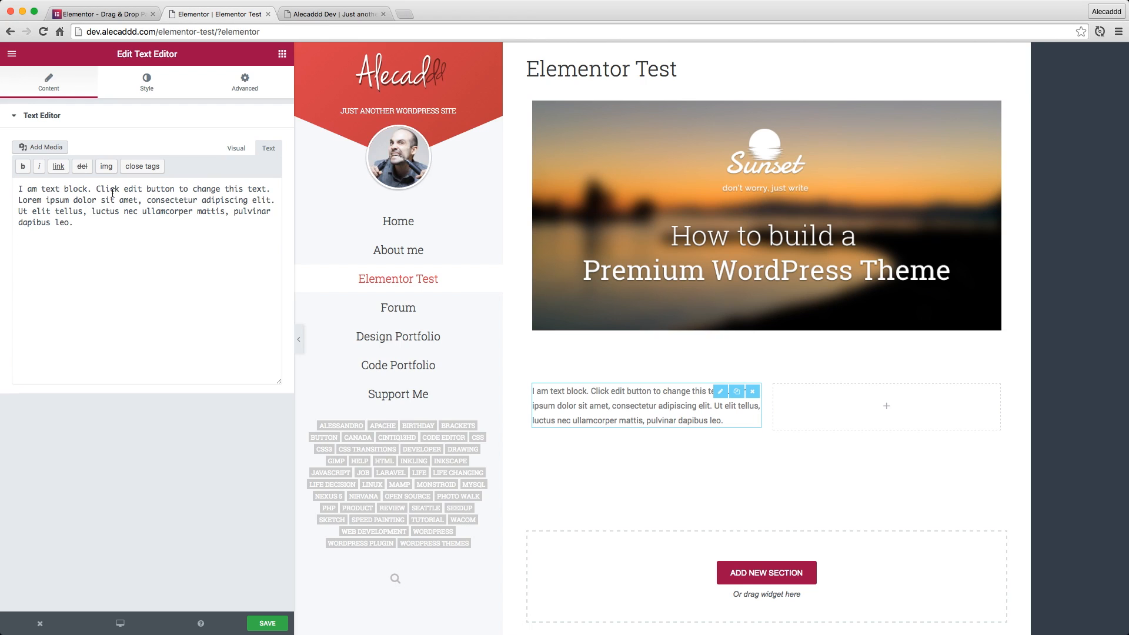
left_click(237, 148)
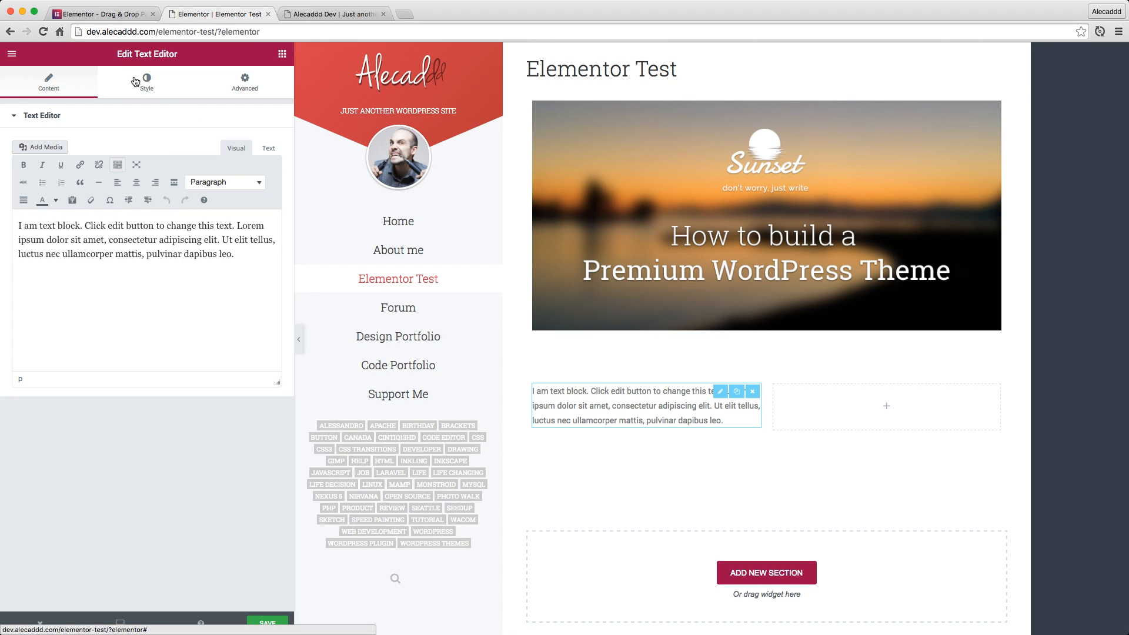
left_click(155, 88)
left_click(251, 89)
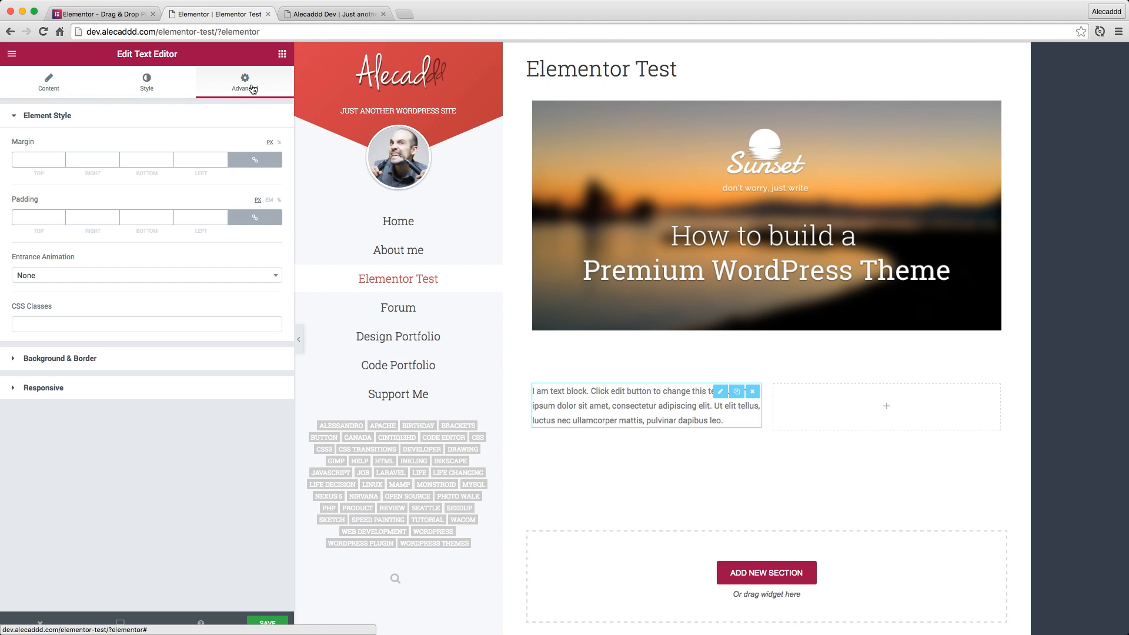
left_click(41, 90)
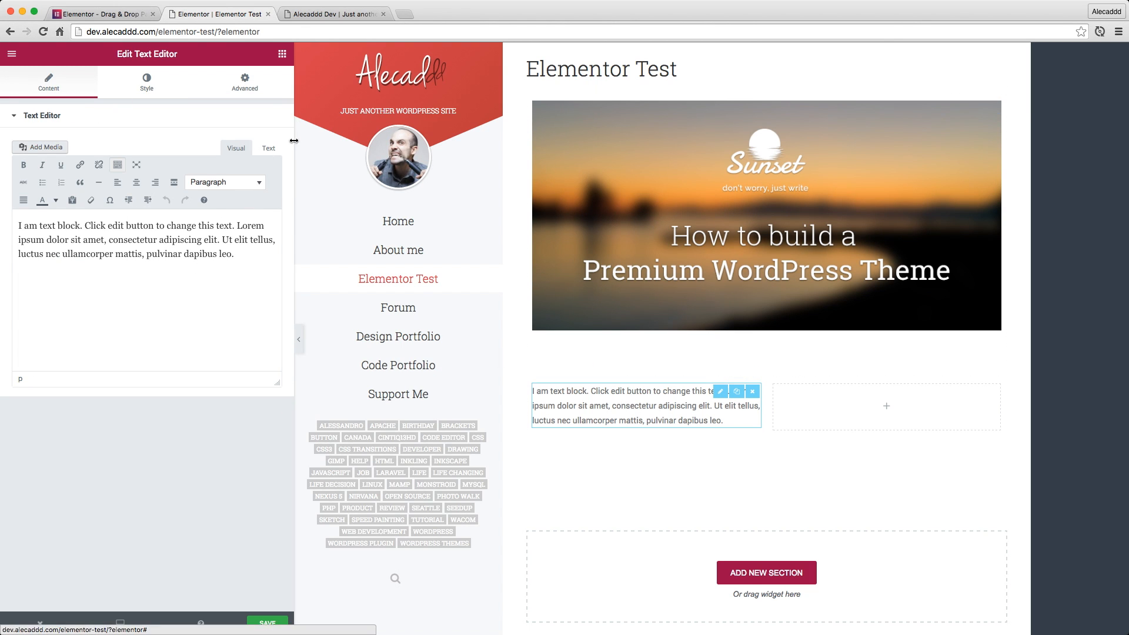
Narrow the editing panel slightly and place a second Text Editor widget in the section's empty column
left_click_drag(296, 308, 263, 308)
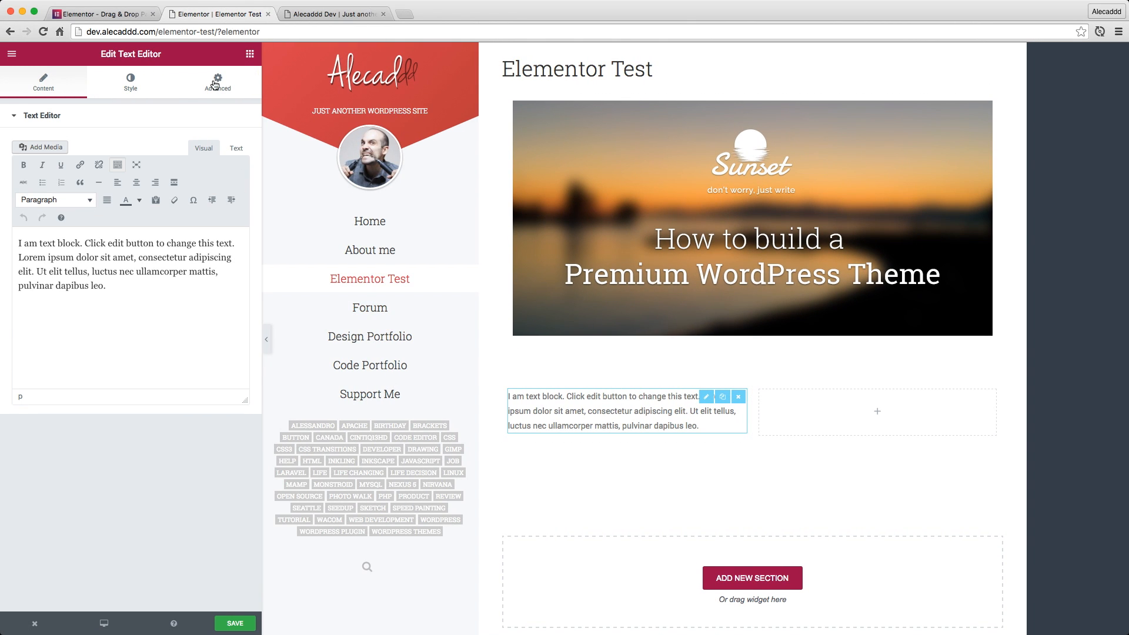
left_click(250, 53)
left_click_drag(194, 185, 838, 412)
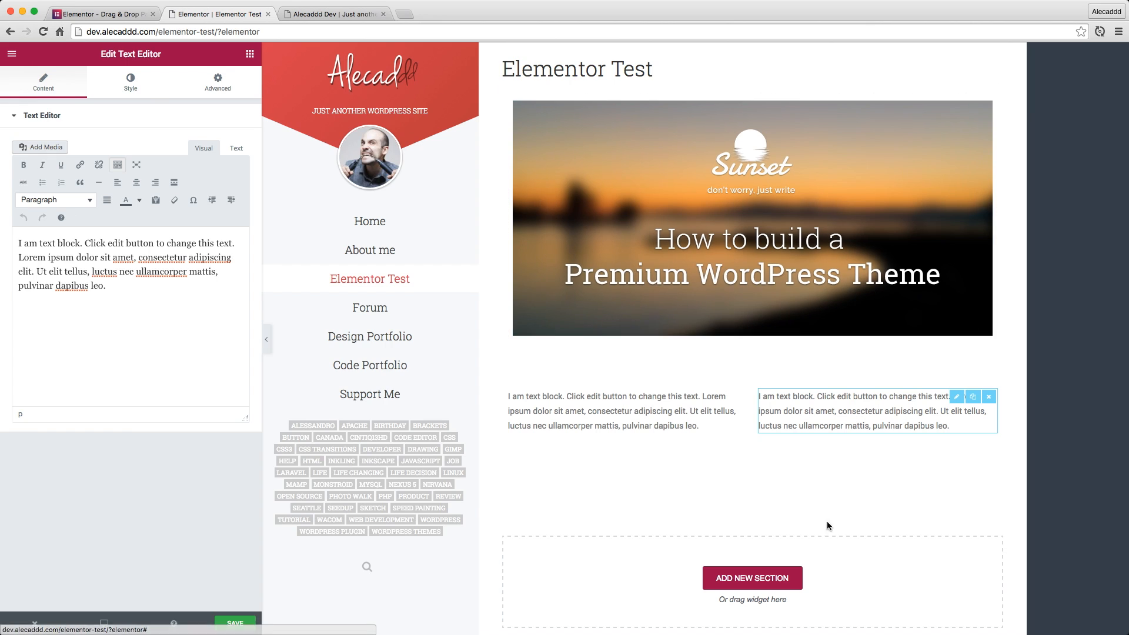
Add another section with a single-column structure below the two text blocks
left_click(744, 579)
scroll(710, 520, "down", 2)
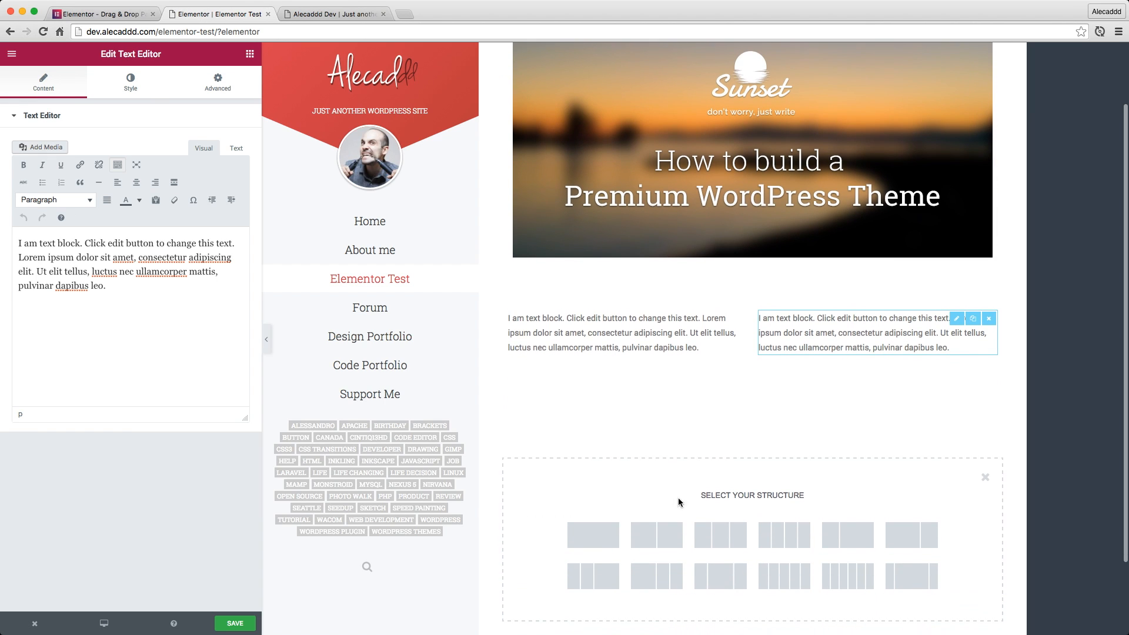
left_click(591, 537)
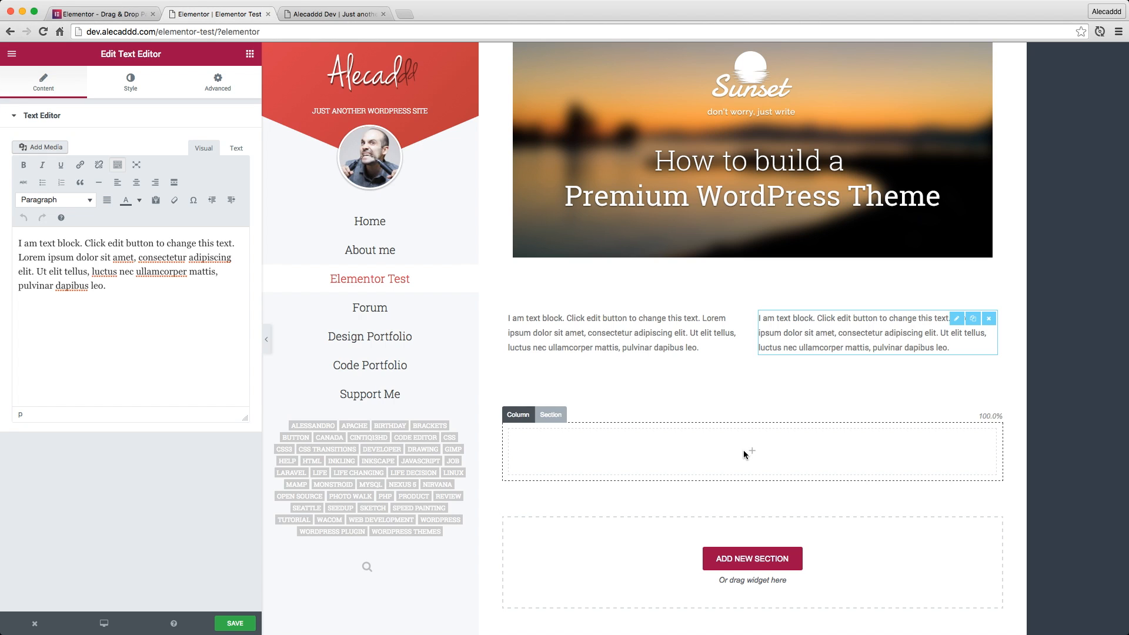
Add a Heading widget to the empty section, title it "Sunset Theme for WordPress" and center it
left_click(250, 54)
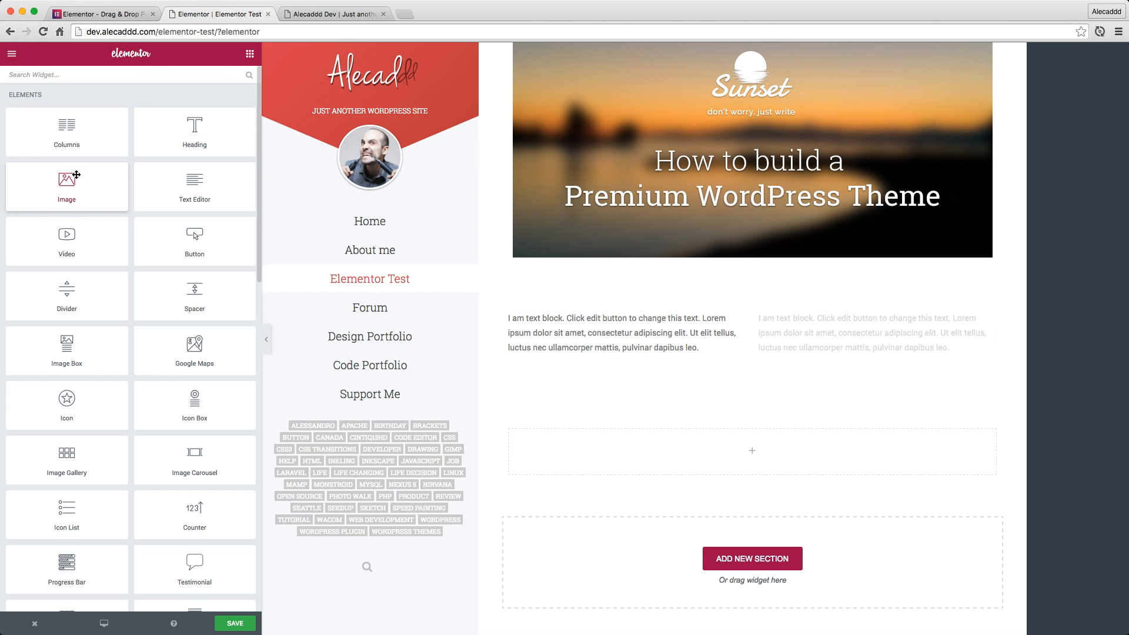
left_click_drag(214, 144, 744, 452)
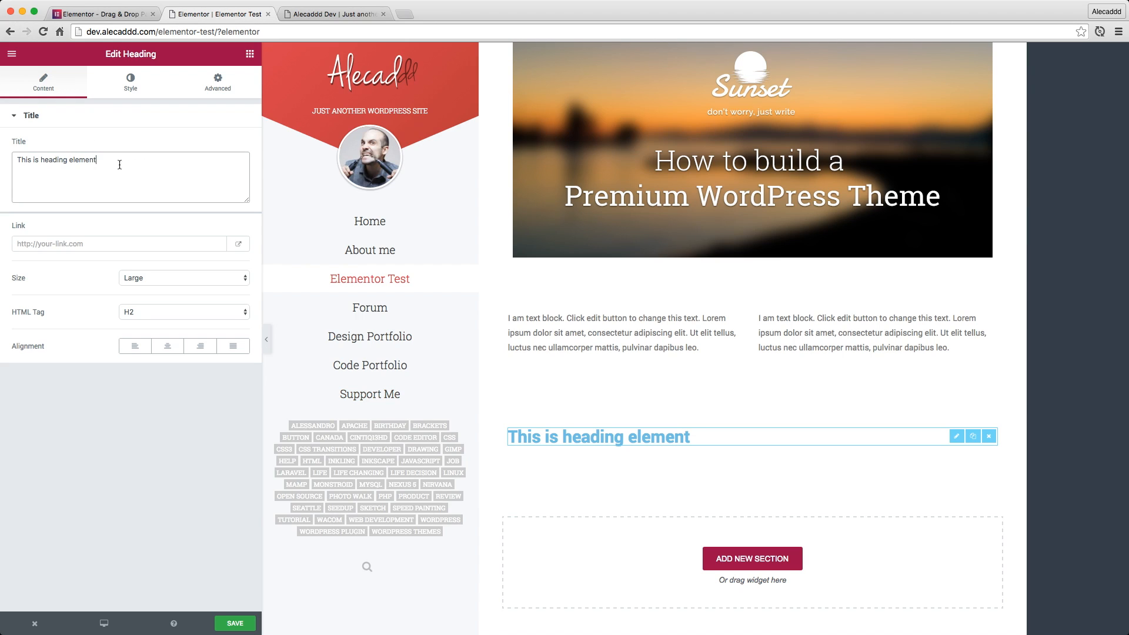
key("super+a")
type("Sunse")
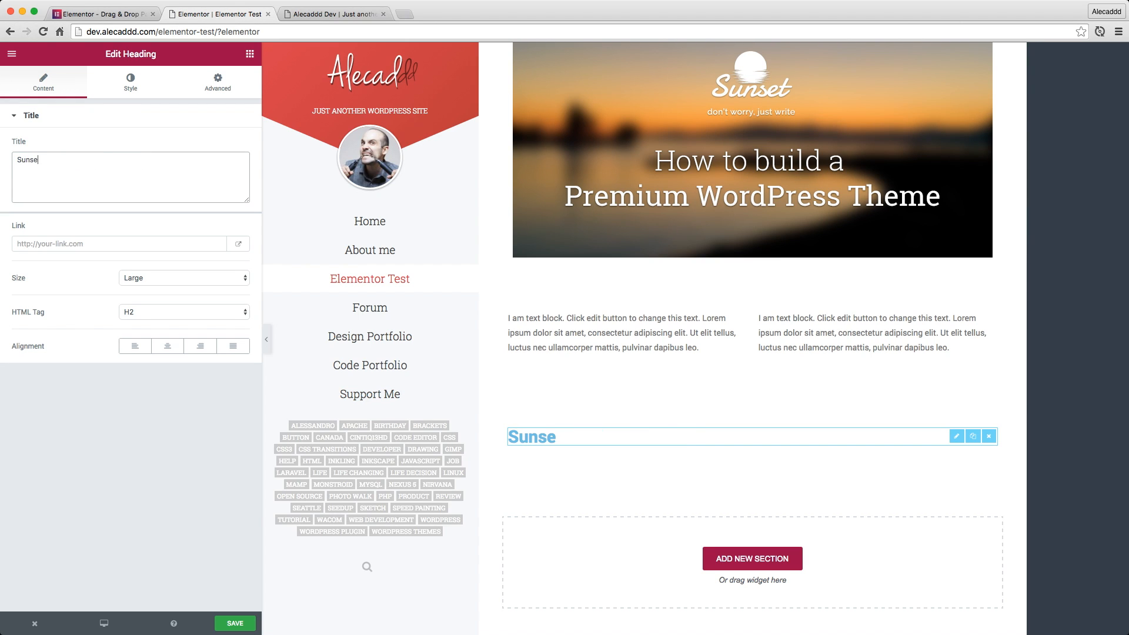
type("t Theme for Wo")
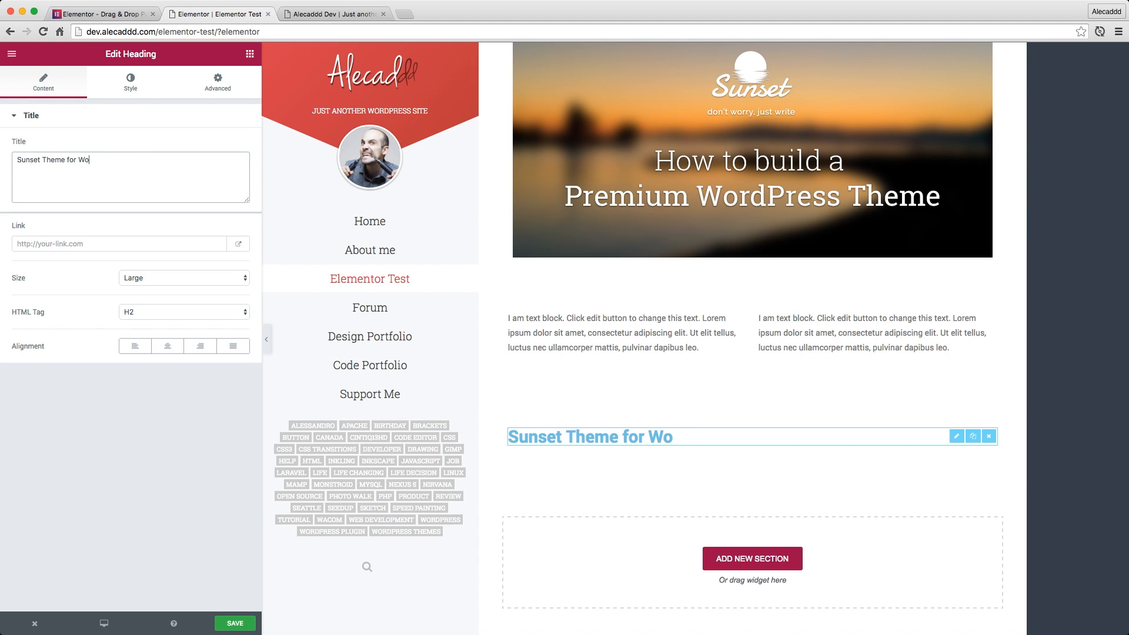
type("rdPress")
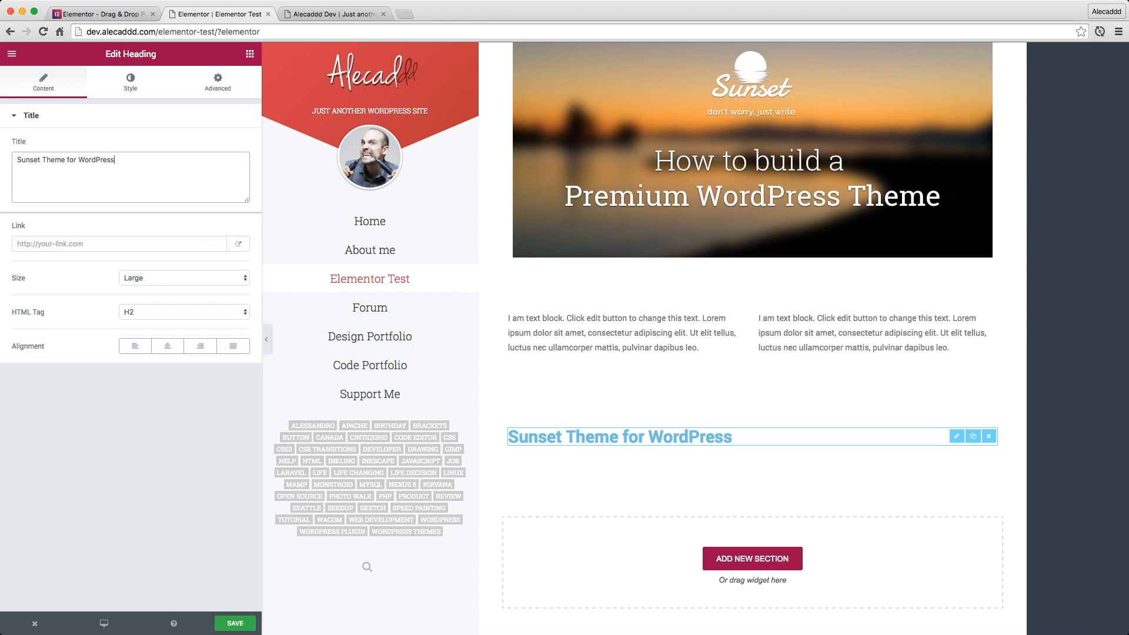
left_click(800, 406)
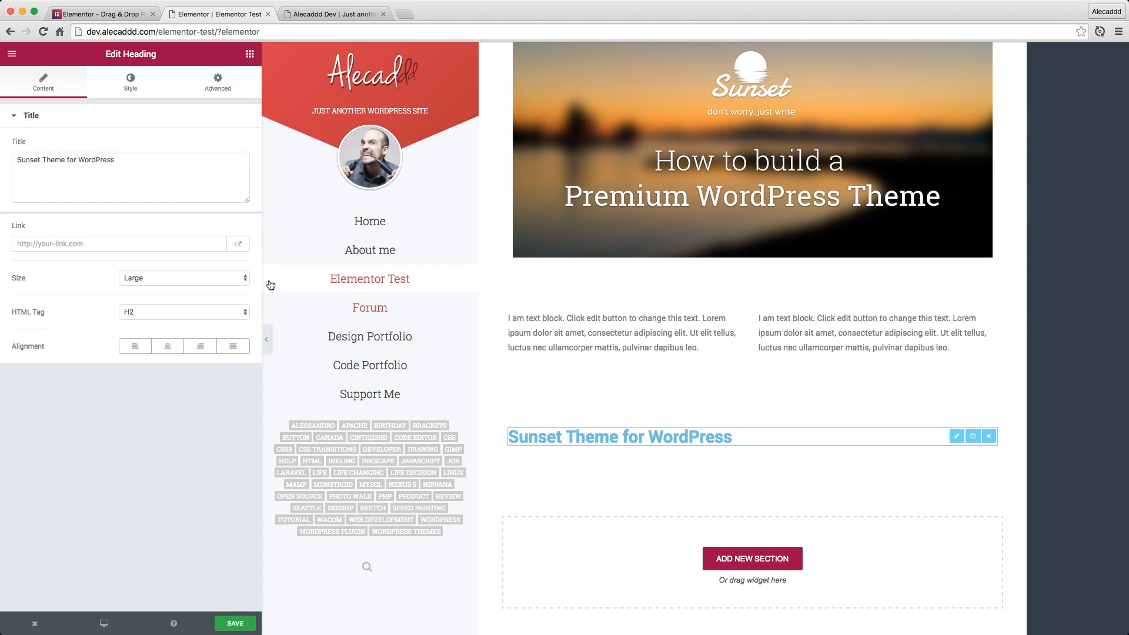
left_click(168, 349)
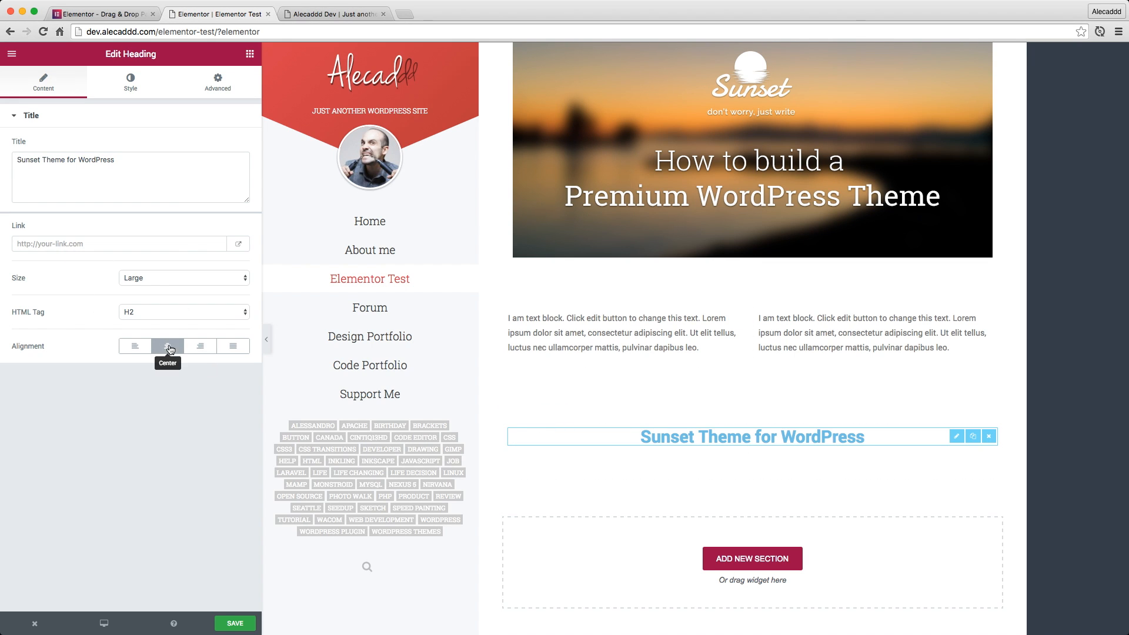
Return to the widget list and move the heading's section above the section with the two text blocks
left_click(131, 83)
left_click(250, 54)
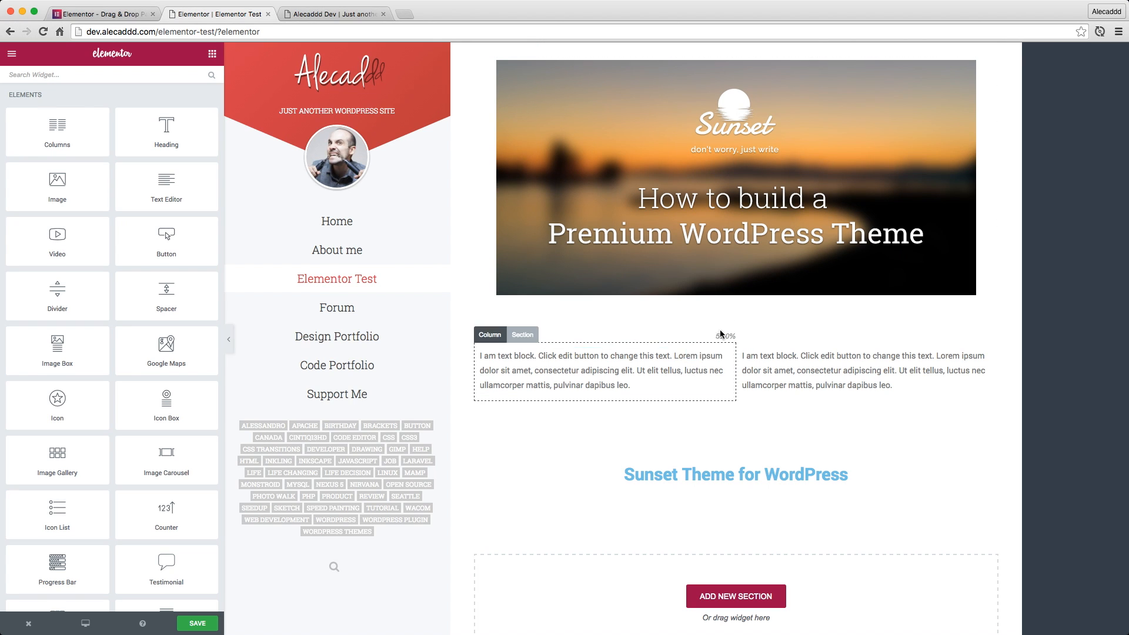
left_click_drag(197, 150, 308, 202)
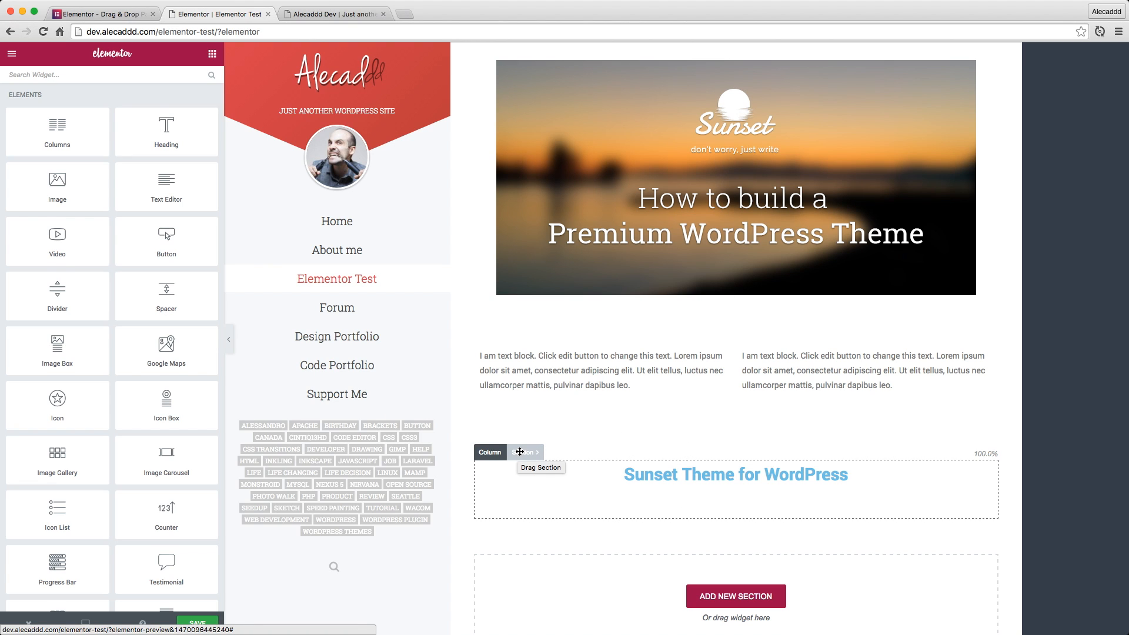
left_click_drag(522, 453, 521, 333)
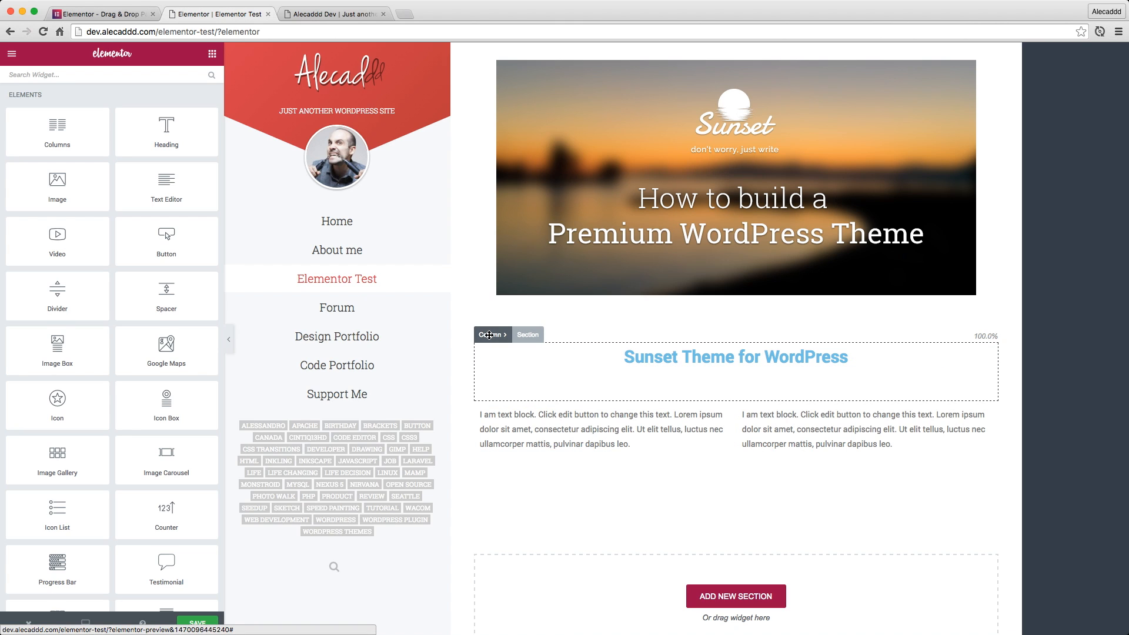
Move the heading's column into the text blocks' section and back to its own section, and delete the leftover empty column
left_click_drag(493, 335, 471, 425)
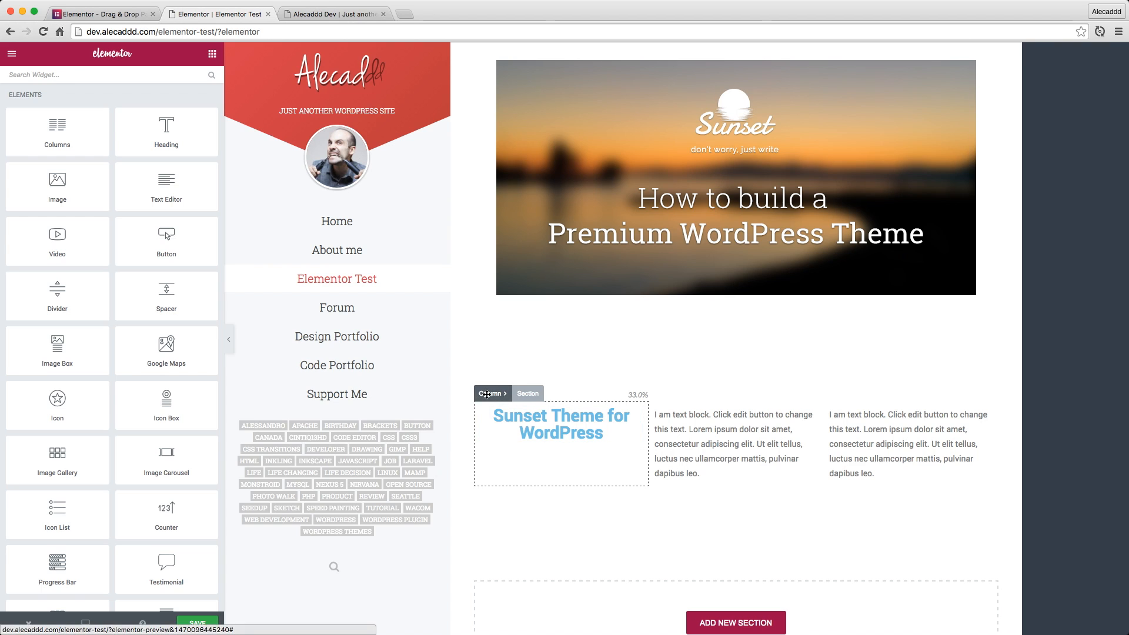
left_click_drag(483, 394, 495, 365)
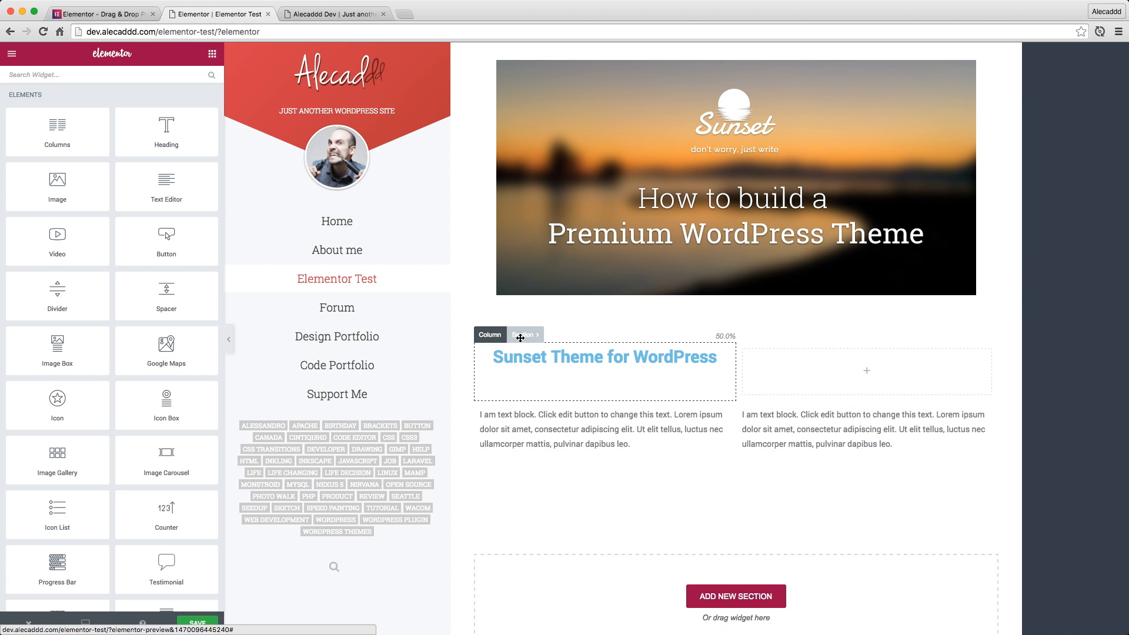
mouse_move(521, 338)
left_mouse_down()
mouse_move(530, 305)
mouse_move(522, 328)
left_mouse_up()
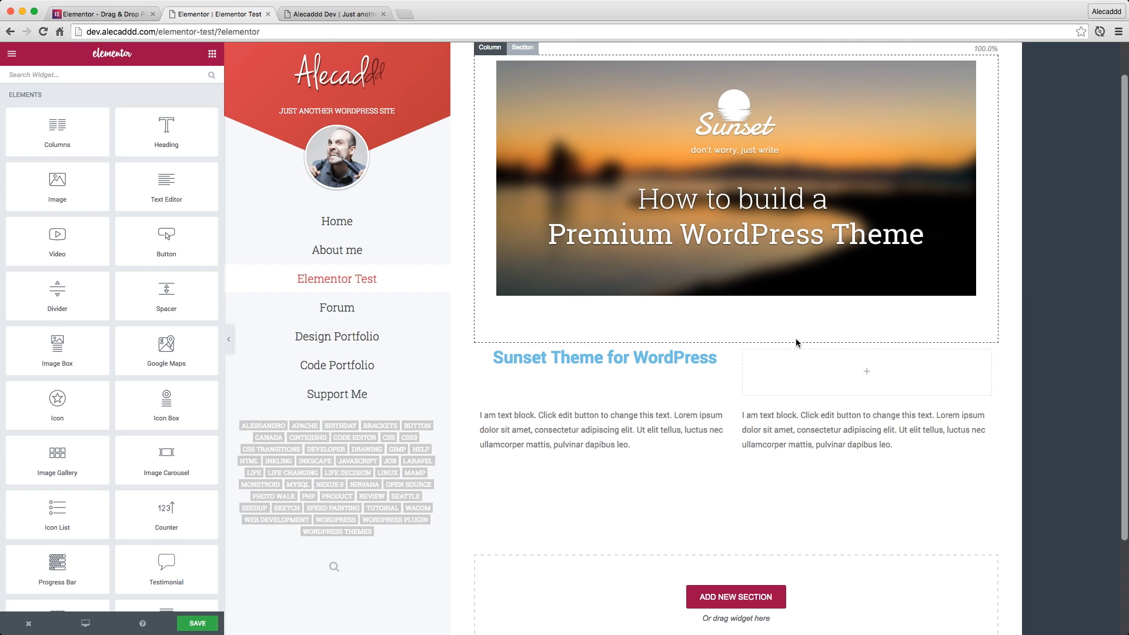
left_click(753, 336)
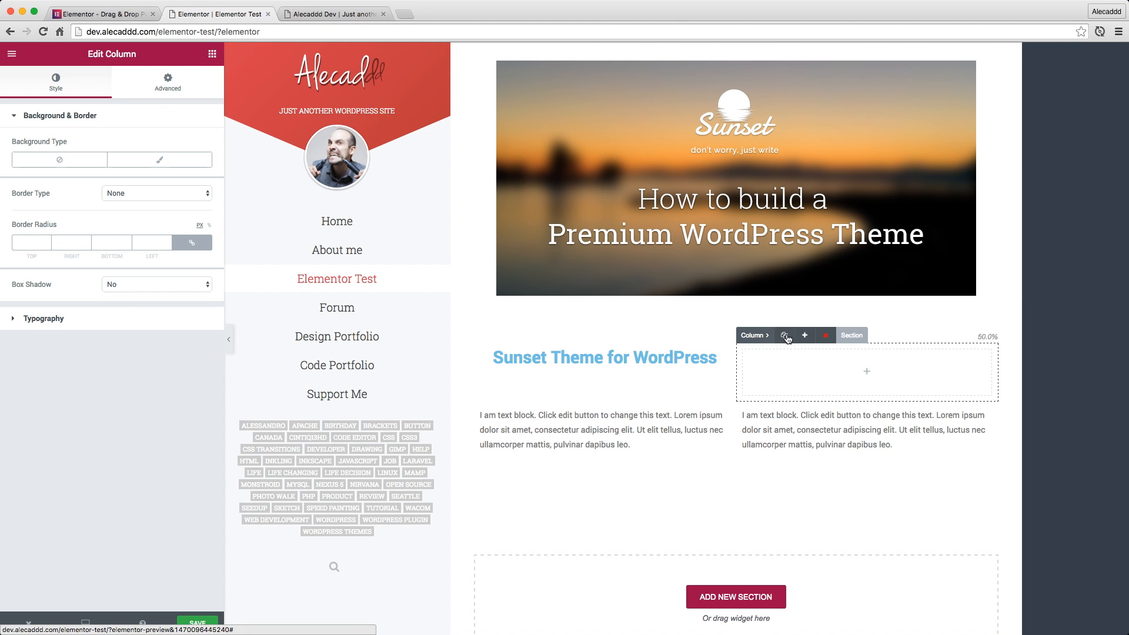
left_click(828, 337)
left_click(610, 310)
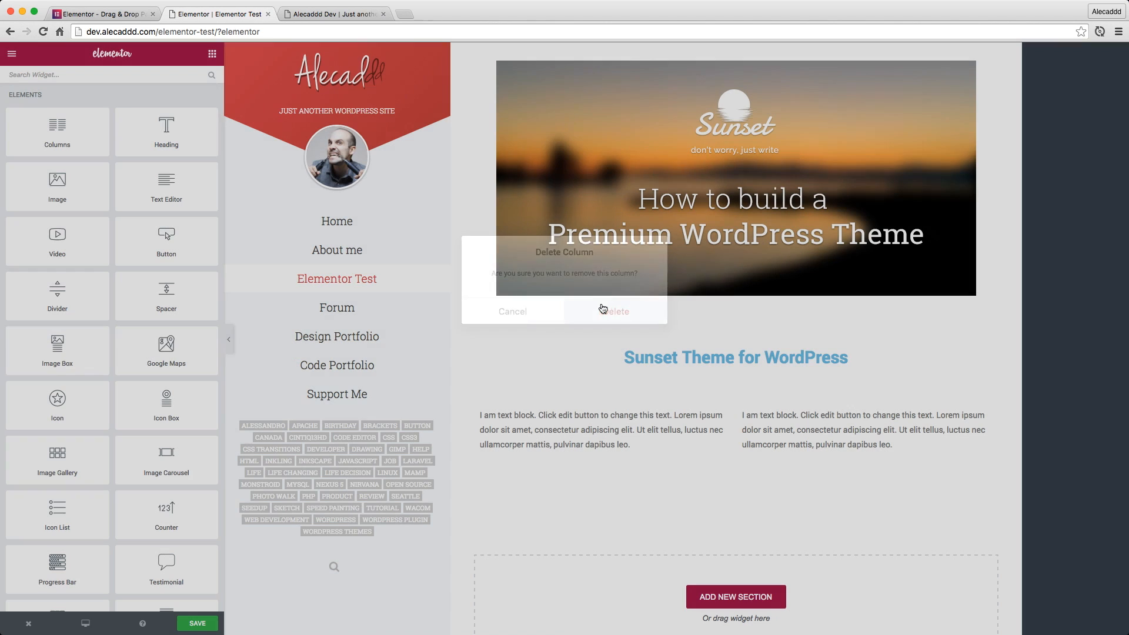
Browse the available widgets from the basic elements down to the WordPress group
scroll(109, 245, "down", 5)
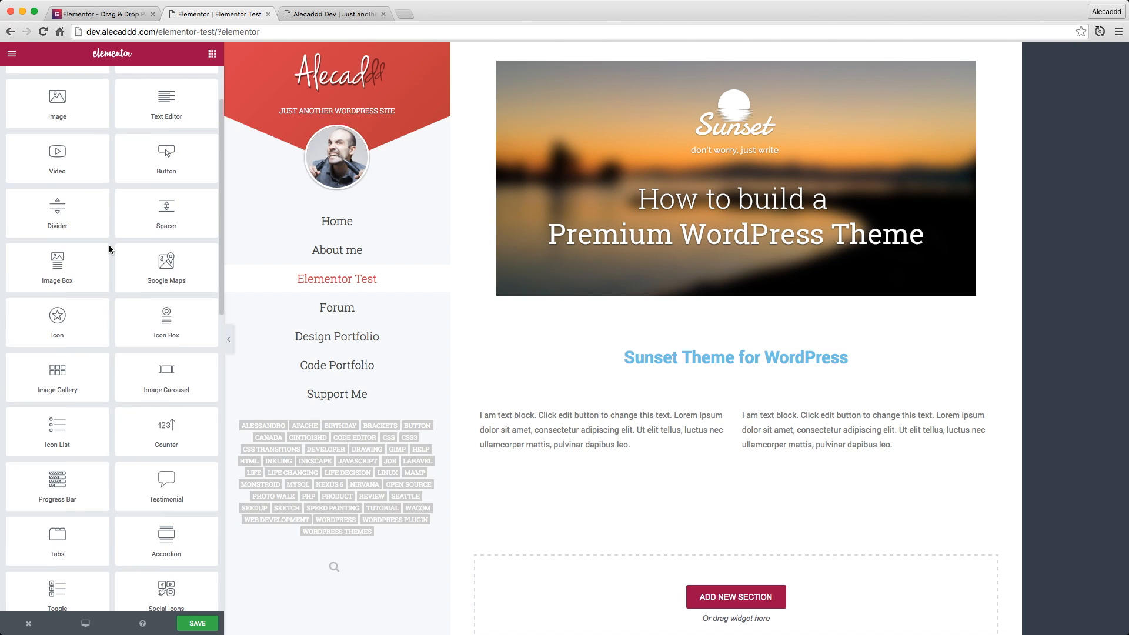
scroll(179, 391, "down", 5)
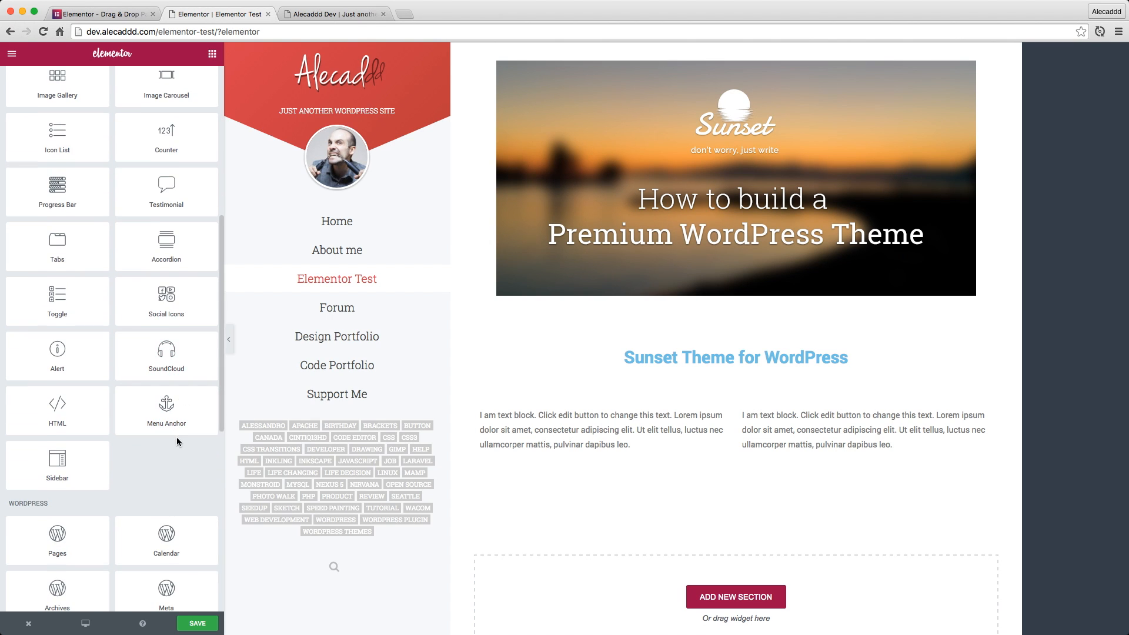
scroll(94, 449, "up", 2)
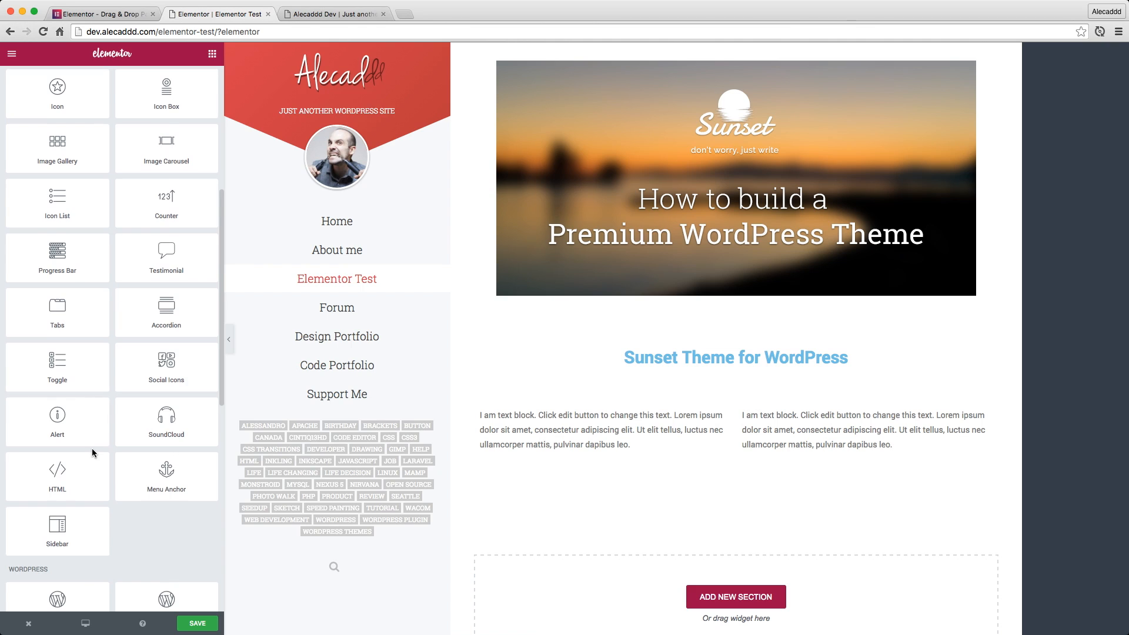
scroll(92, 450, "up", 3)
scroll(157, 312, "up", 3)
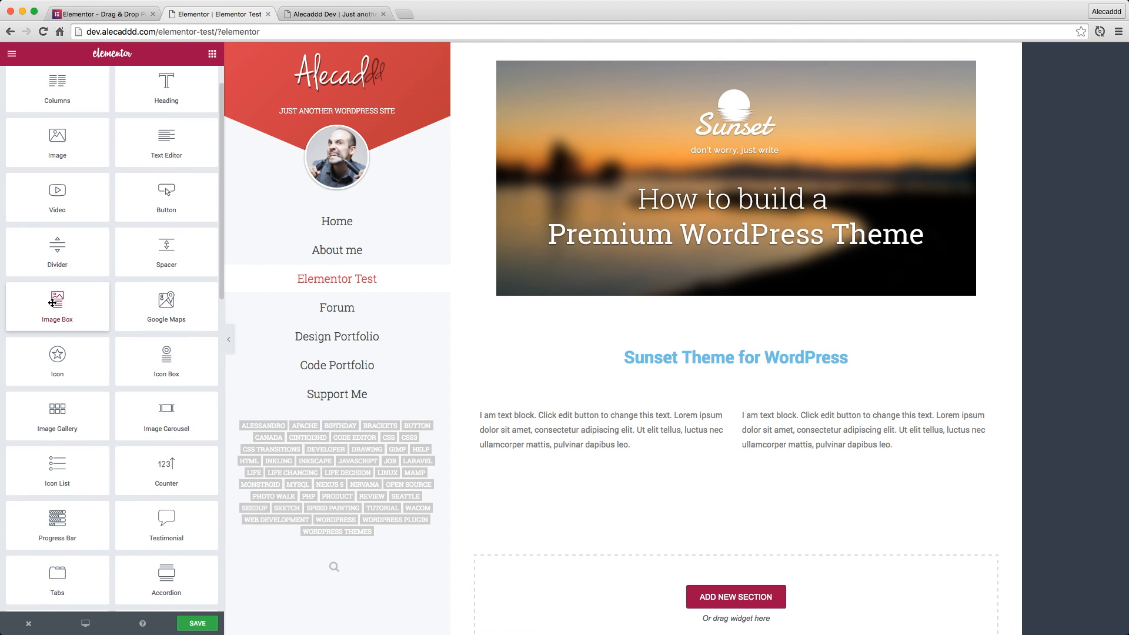
scroll(70, 272, "up", 1)
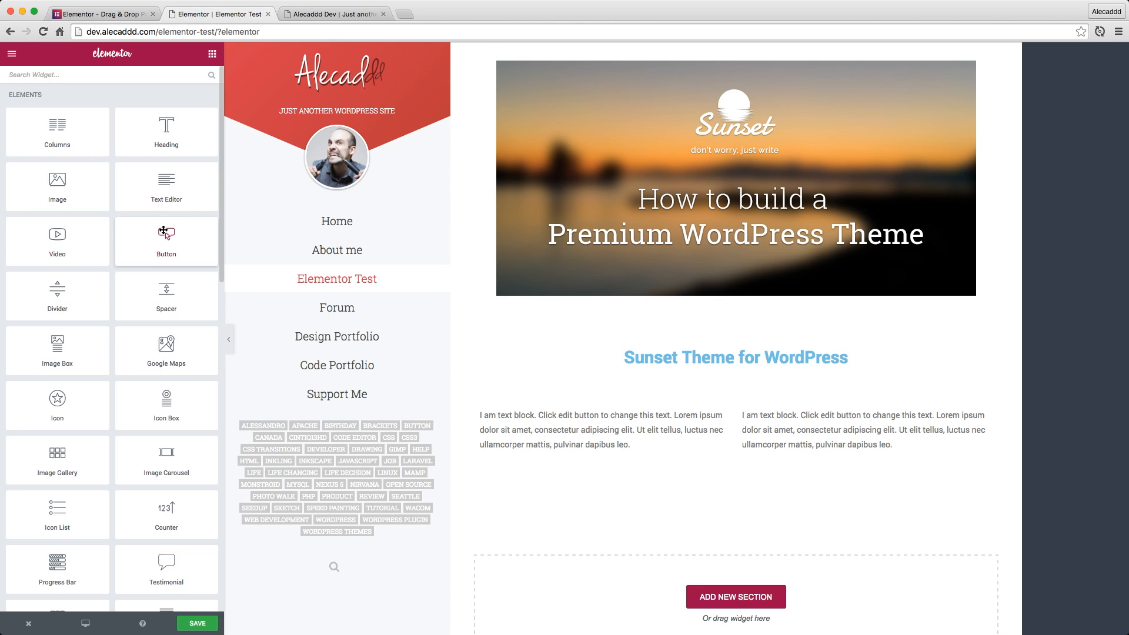
scroll(176, 259, "down", 8)
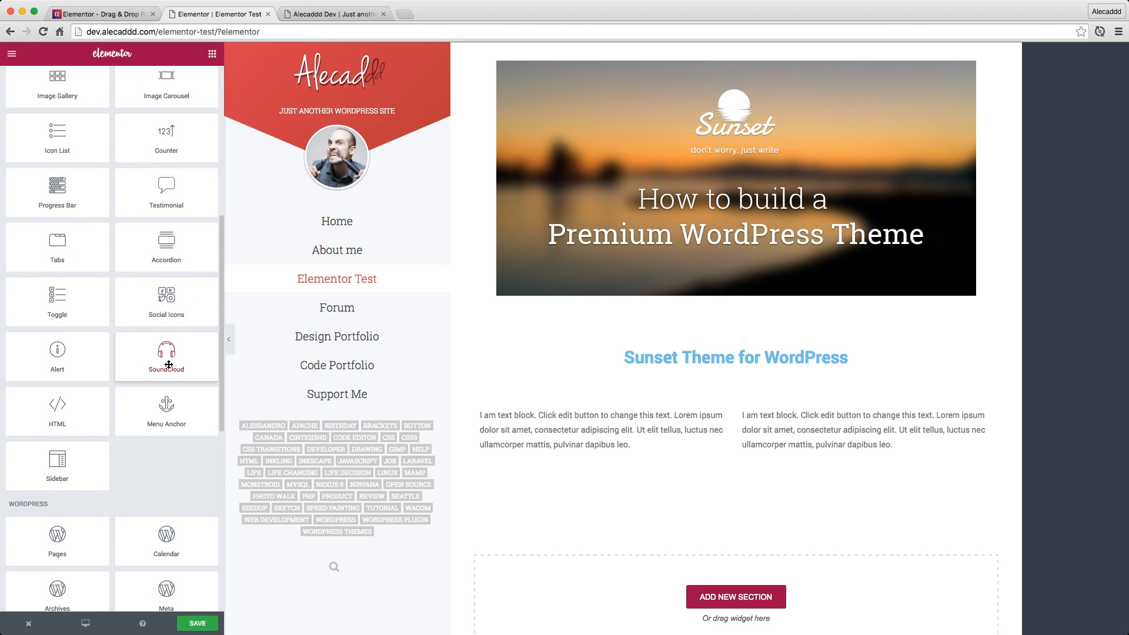
left_click_drag(169, 364, 999, 410)
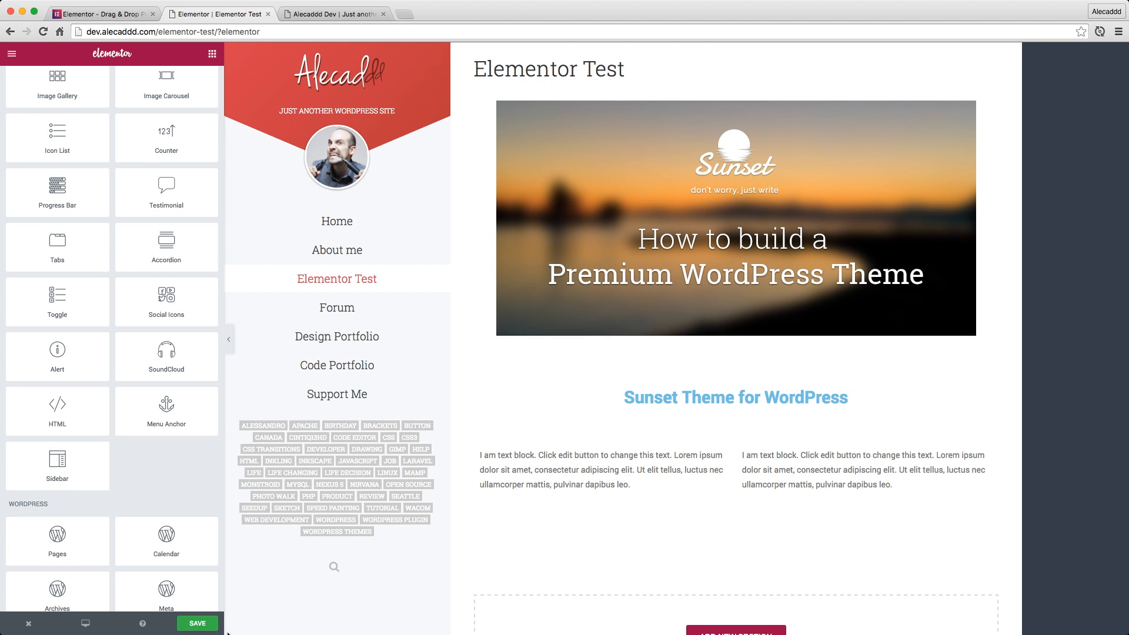
Save the page and open its published version to check the banner image, heading and text blocks
left_click(199, 624)
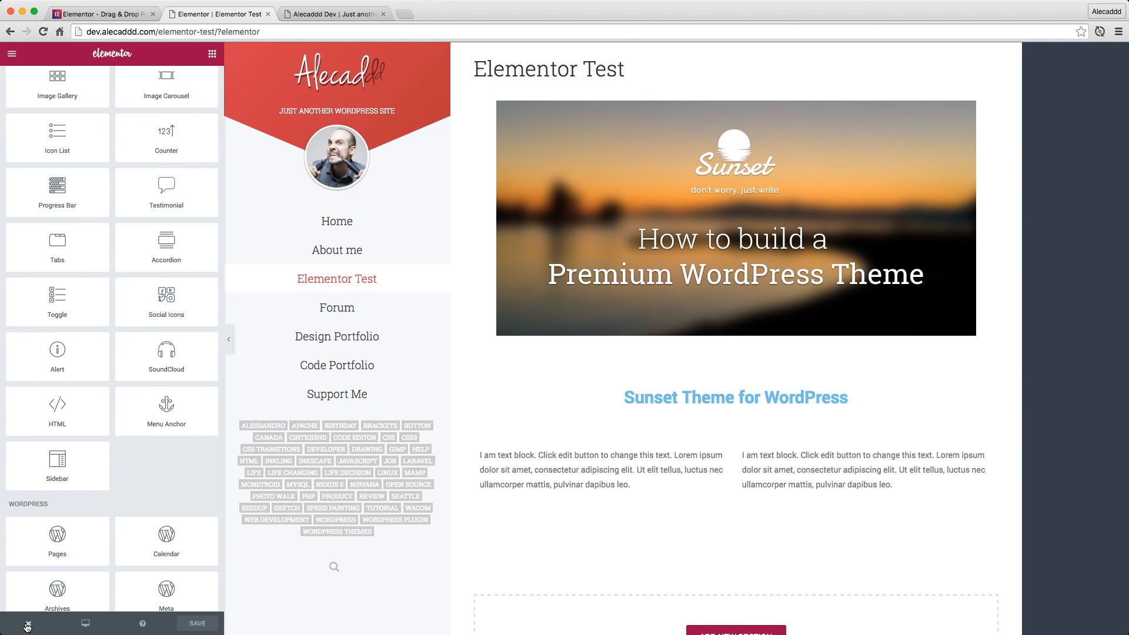
mouse_move(27, 627)
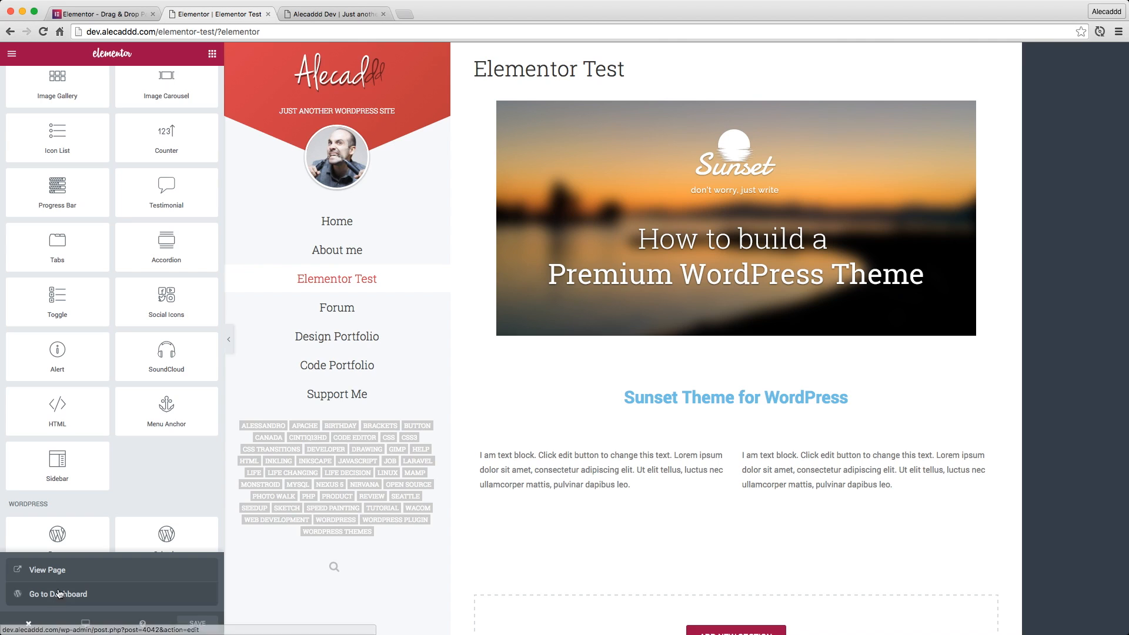
left_click(63, 571)
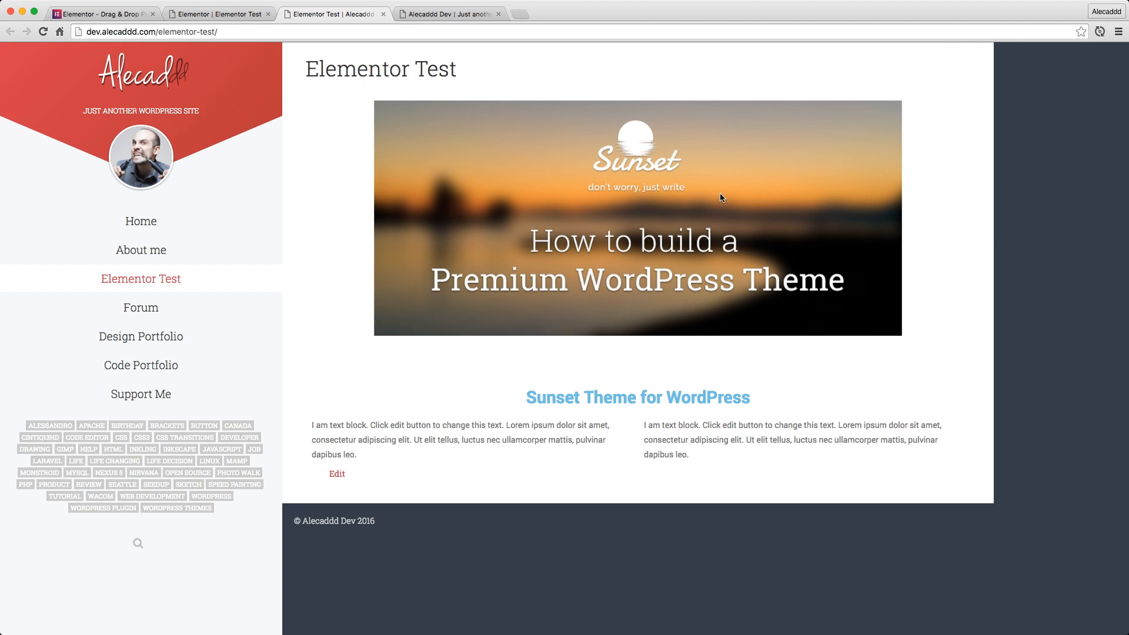
left_click_drag(510, 385, 750, 461)
left_click(766, 466)
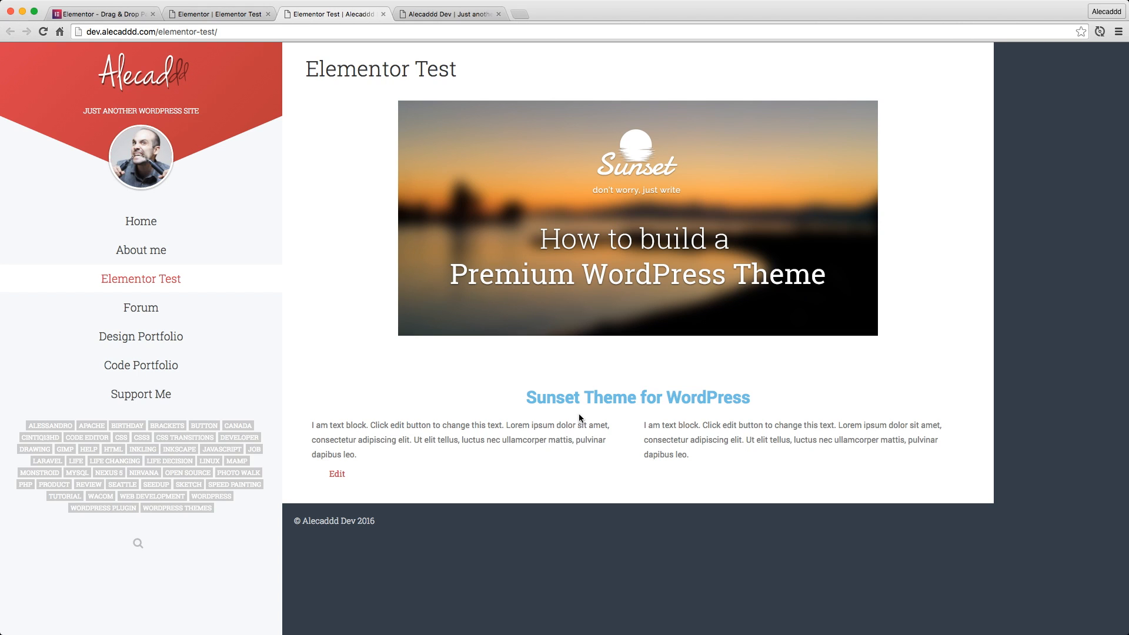
Back in the Elementor editor, switch the first text block's typography to Custom and set its size to 16 px
left_click(216, 17)
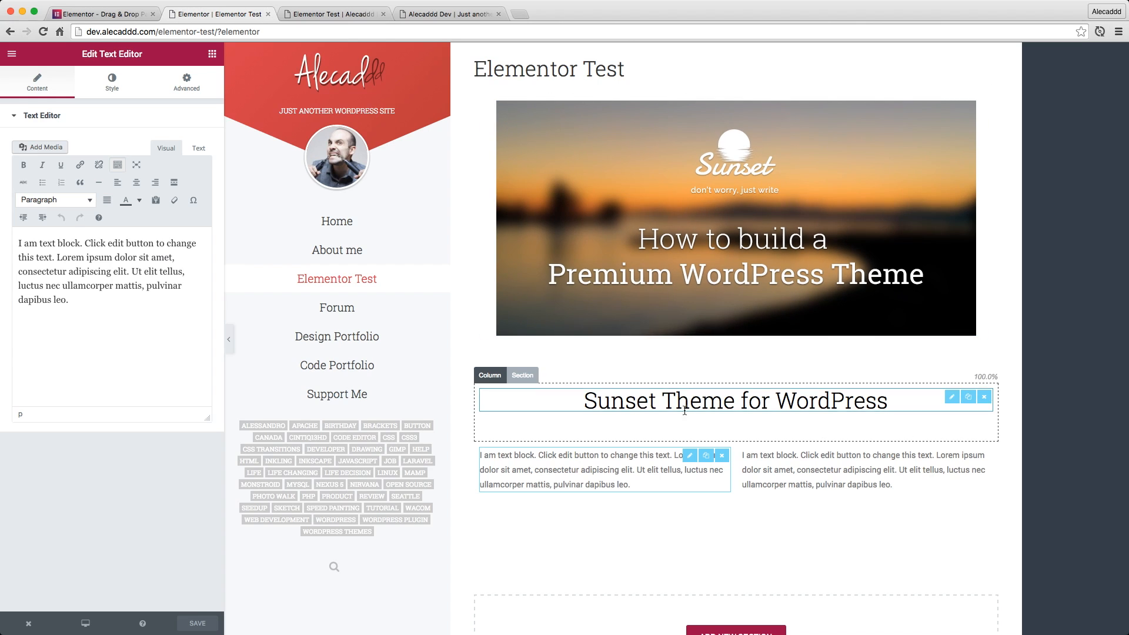
left_click_drag(591, 400, 807, 396)
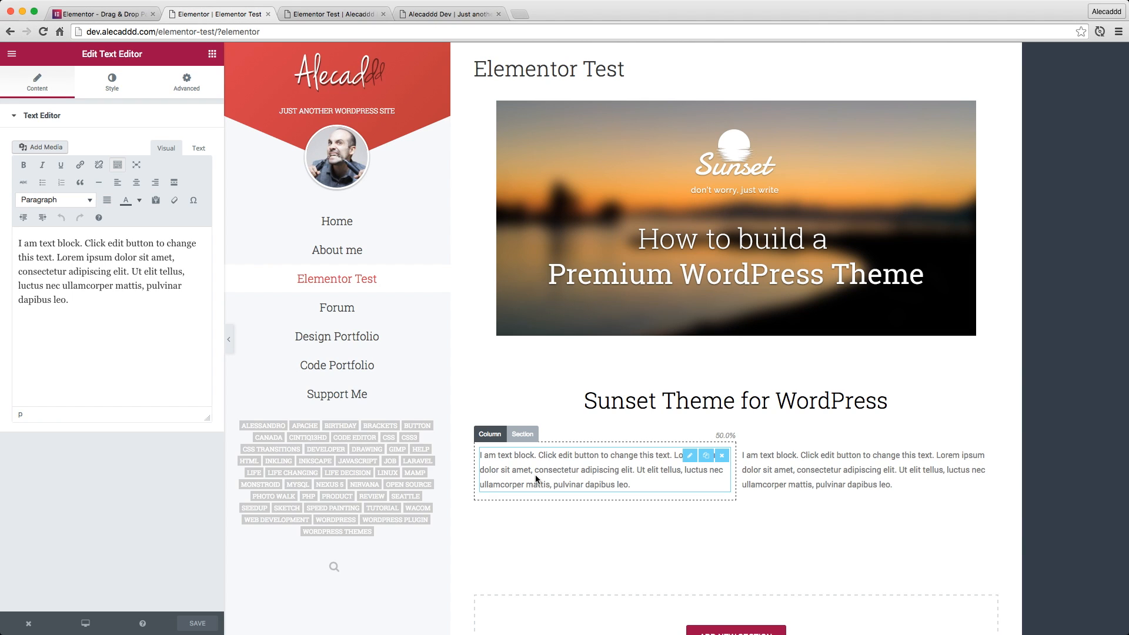
left_click(116, 87)
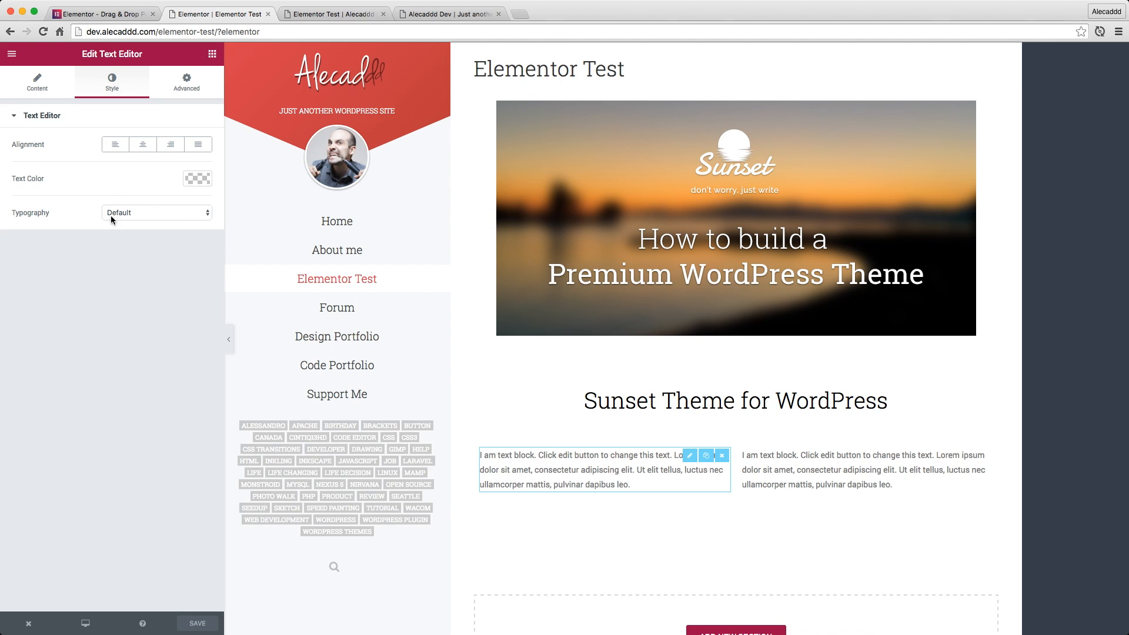
left_click(137, 213)
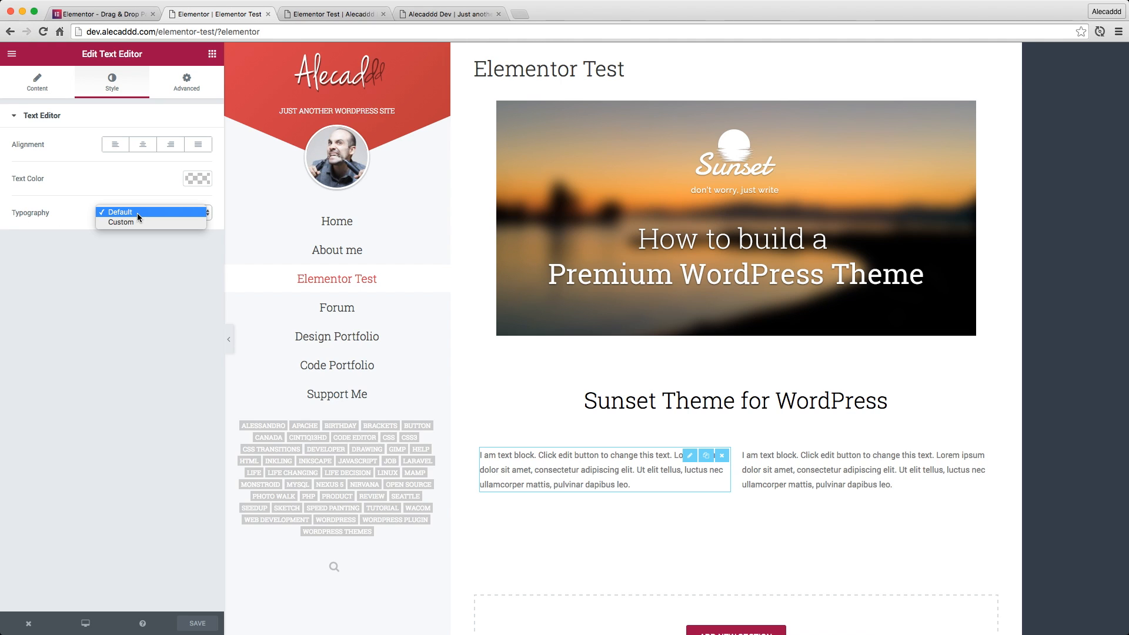
left_click(133, 221)
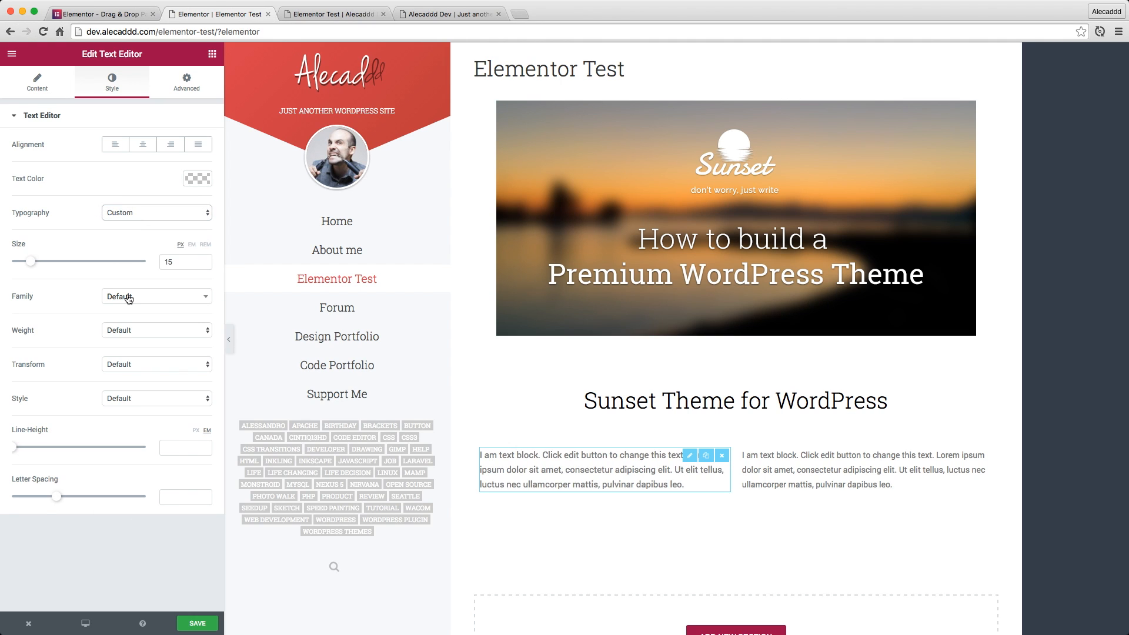
double_click(175, 260)
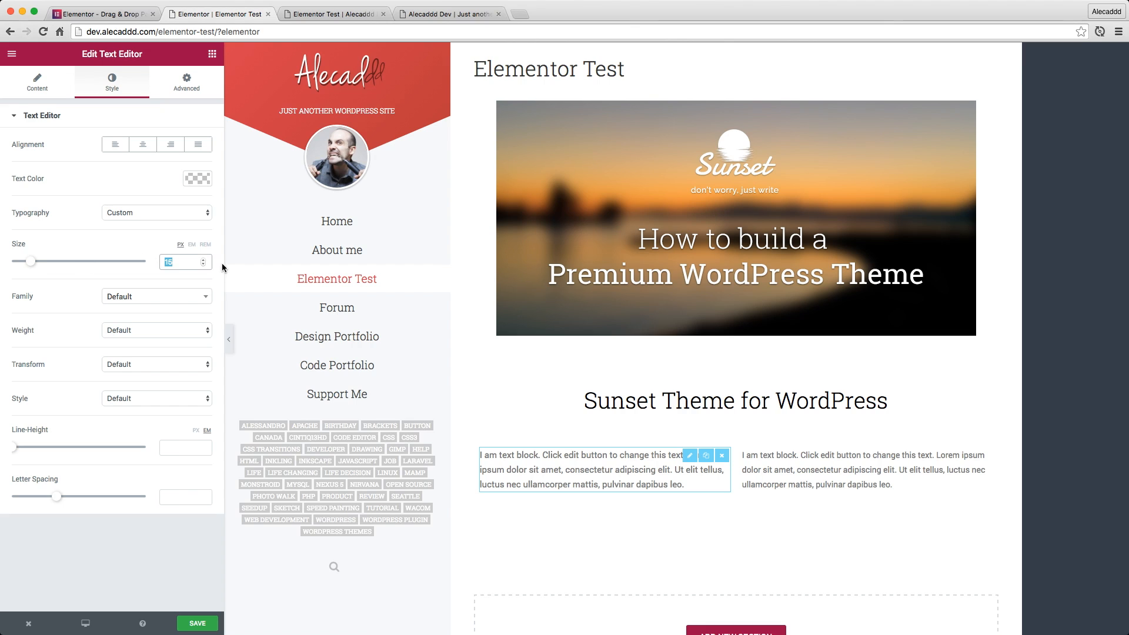
type("16")
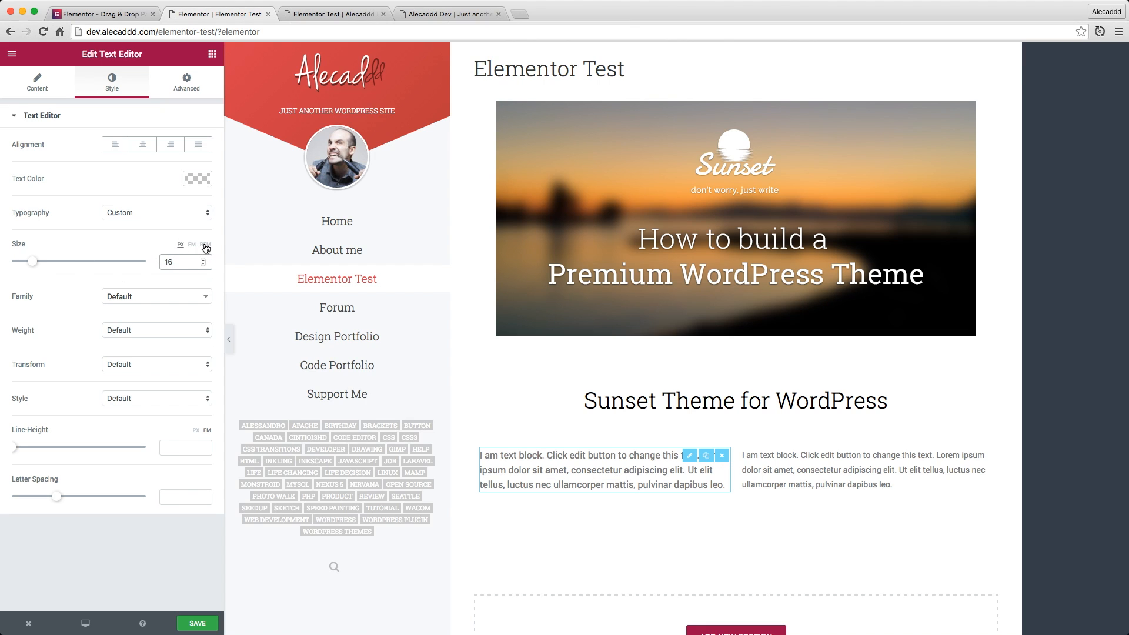
Set the first text block's font family to Roboto Slab
left_click(142, 296)
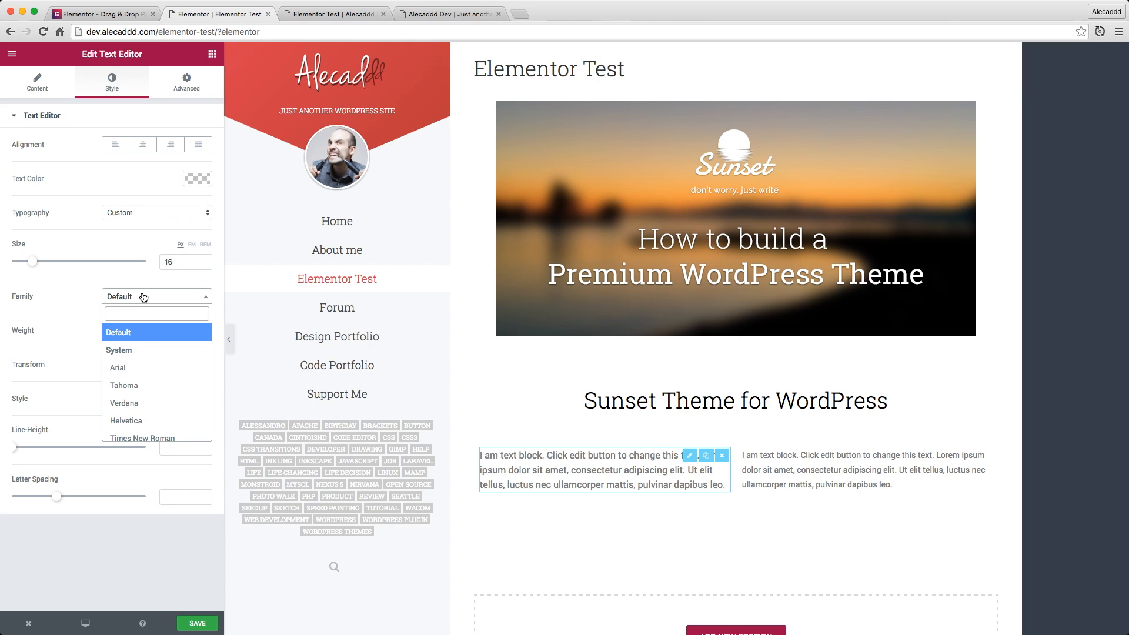
scroll(144, 347, "down", 2)
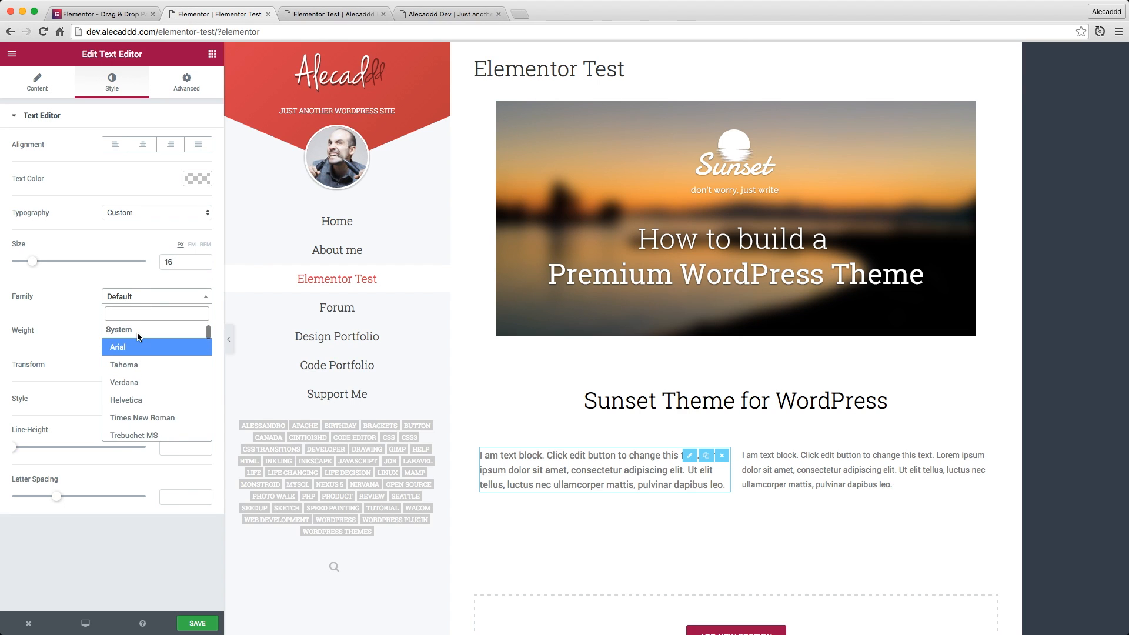
scroll(133, 367, "down", 3)
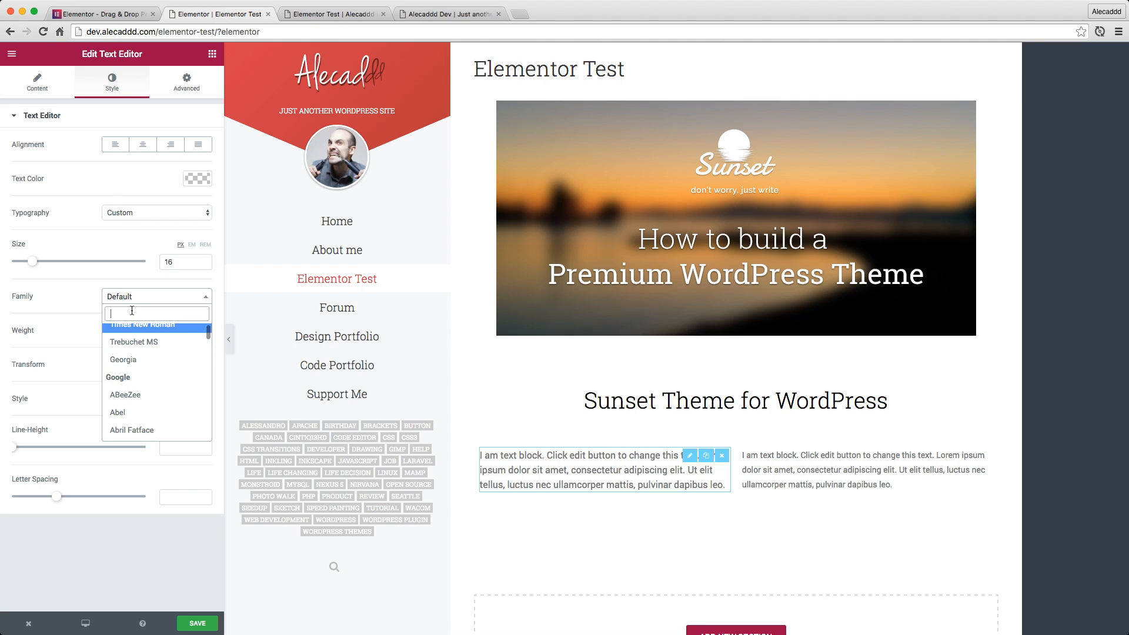
type("Roboto")
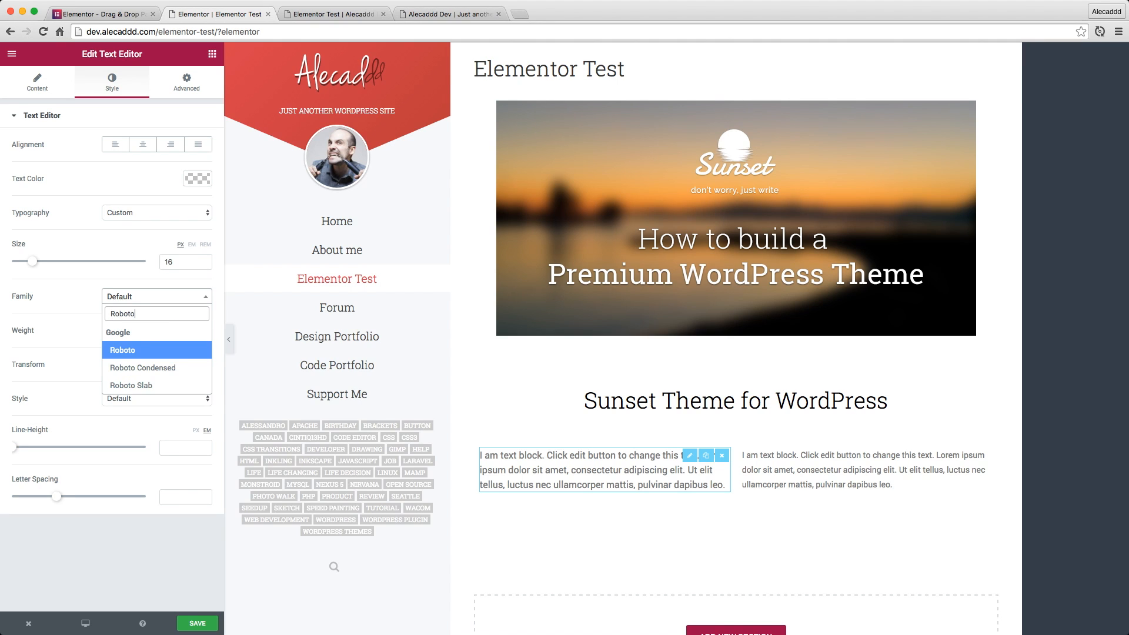
type(" Sl")
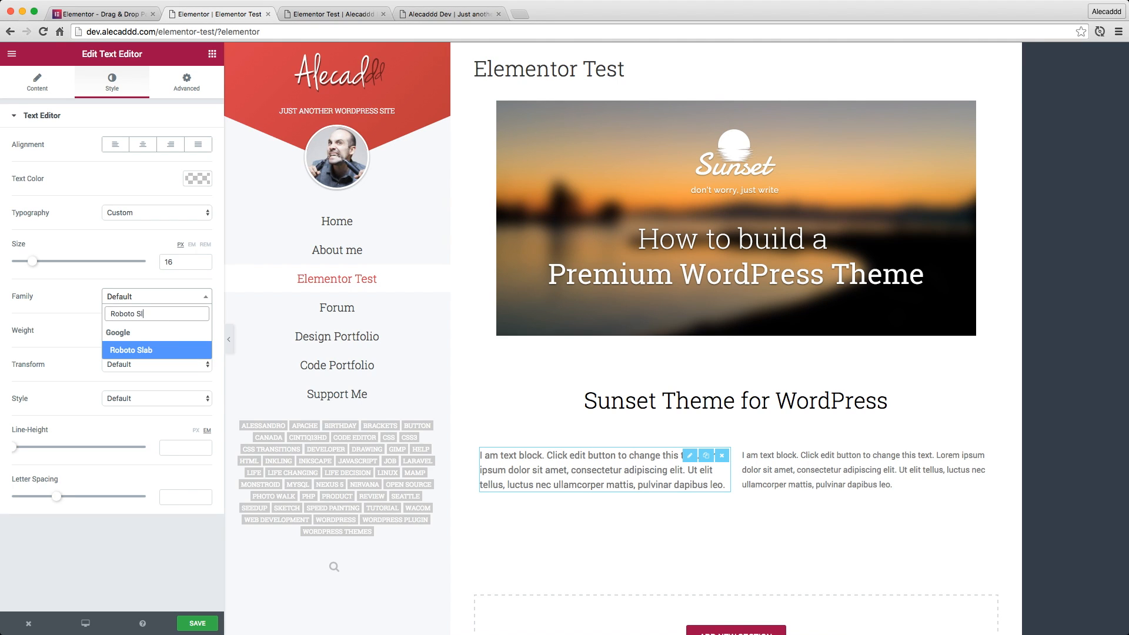
left_click(142, 351)
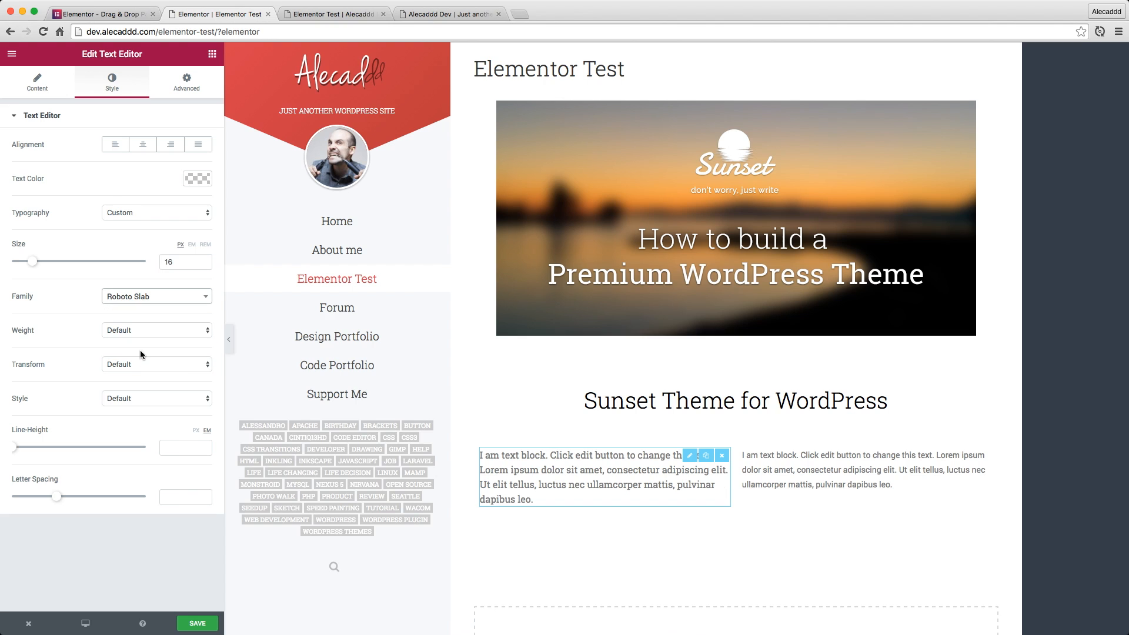
Try font weight 400 on the first text block, and return the weight to Default
left_click(126, 338)
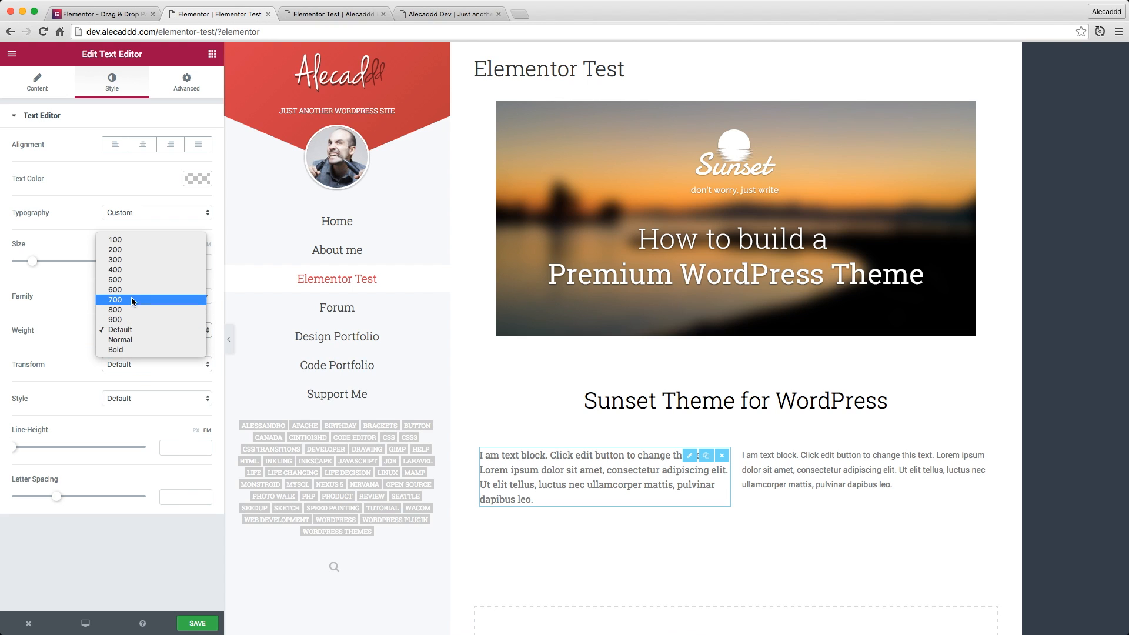
left_click(130, 270)
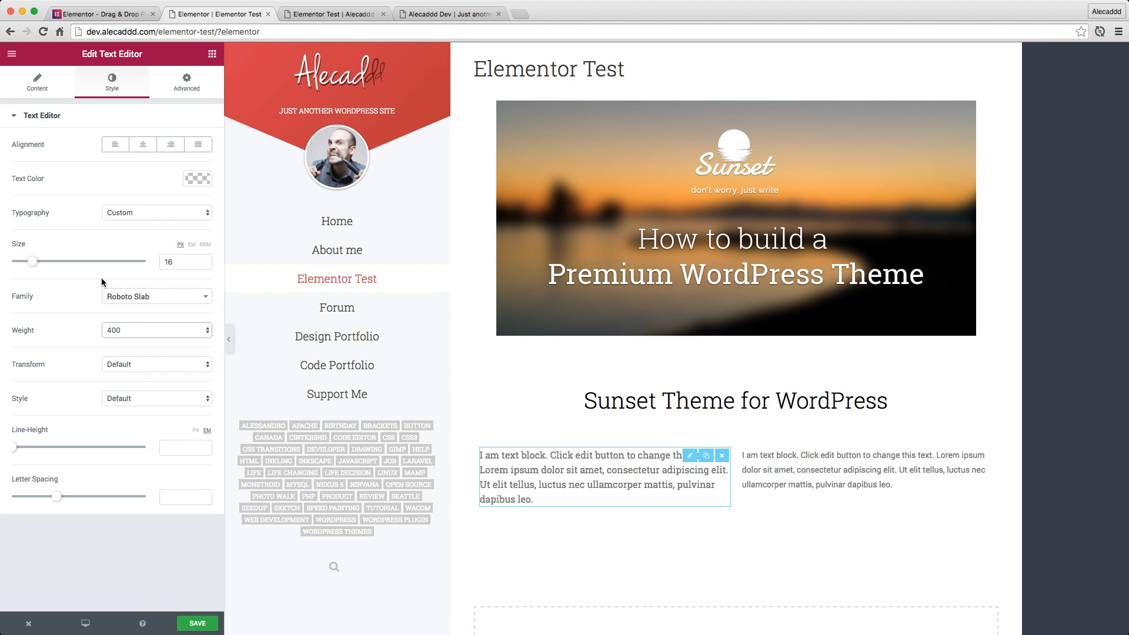
left_click(156, 332)
left_click(141, 394)
Set the first text block's text color to black, #000000
left_click(202, 180)
left_click_drag(129, 219, 130, 193)
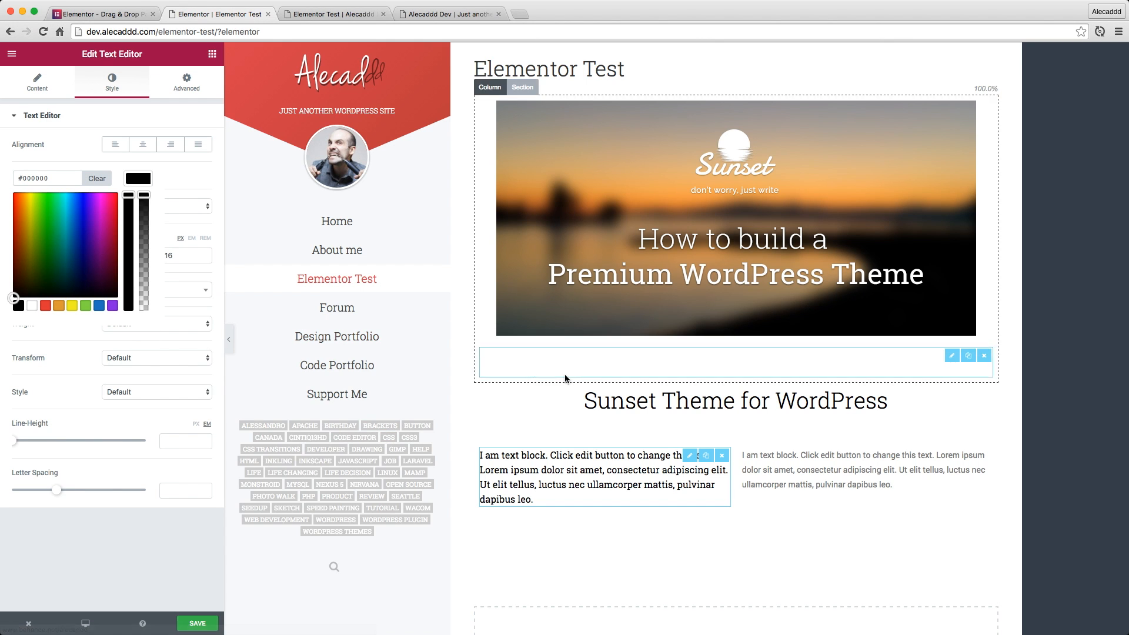
Delete the second text block from its column
left_click(789, 448)
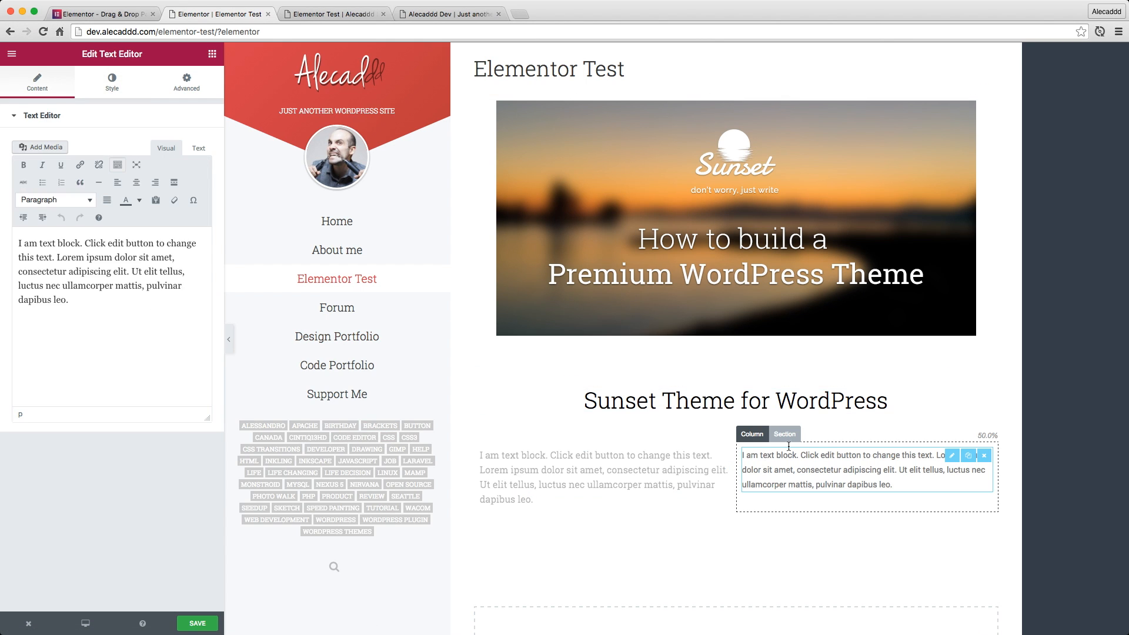
left_click(985, 455)
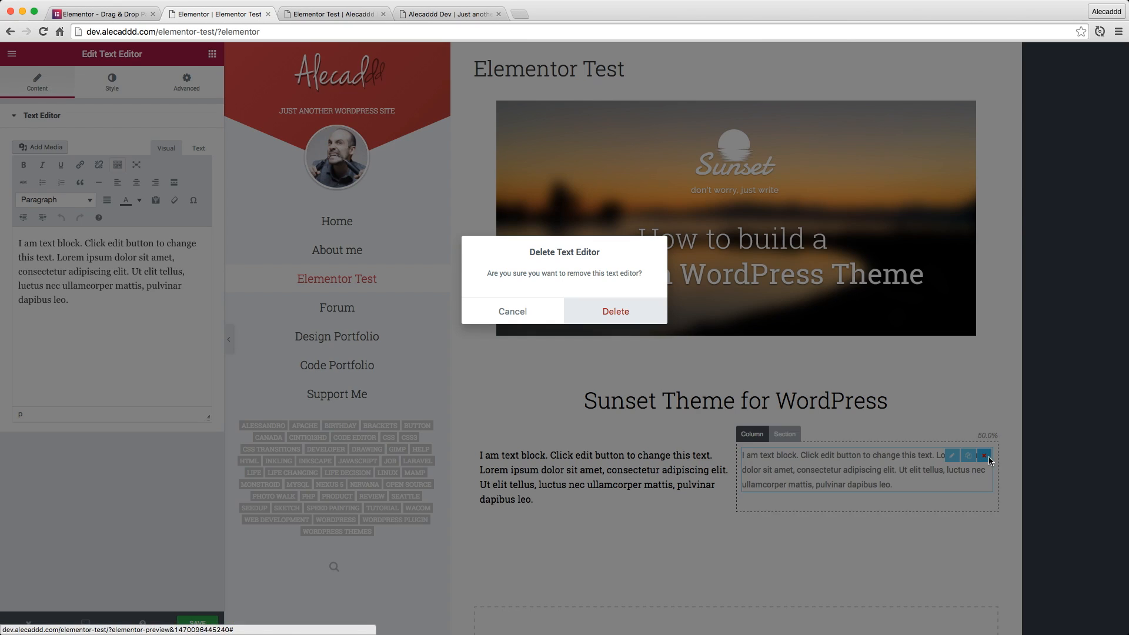
left_click(598, 304)
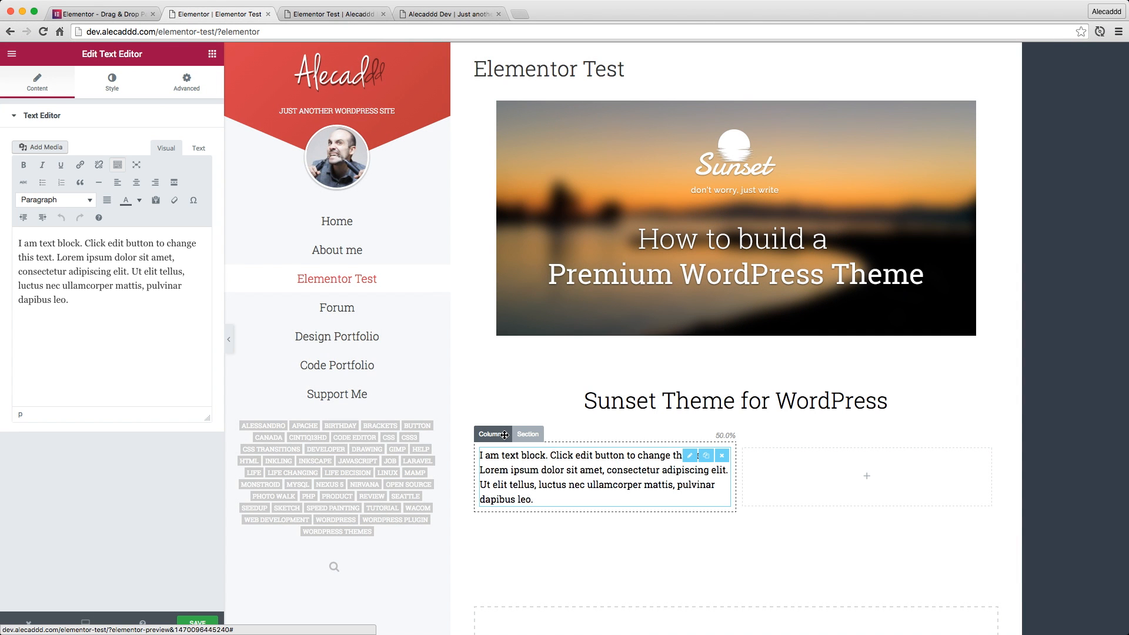
Duplicate the column holding the restyled text block, and delete the leftover empty column
left_click(506, 435)
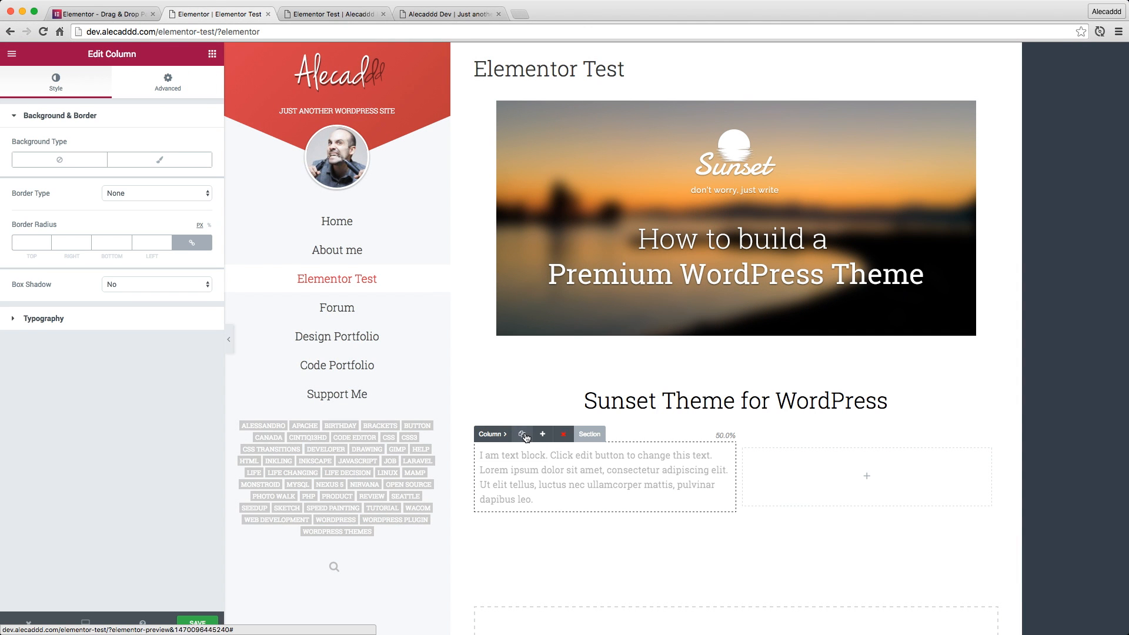
left_click(523, 435)
left_click(933, 472)
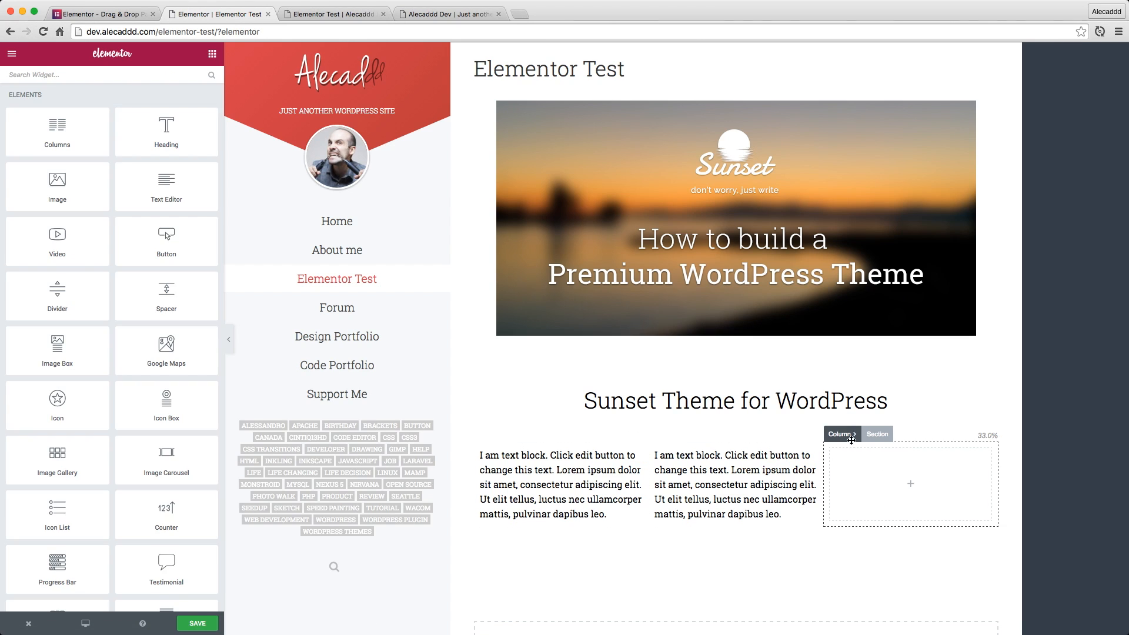
left_click(844, 435)
left_click(912, 436)
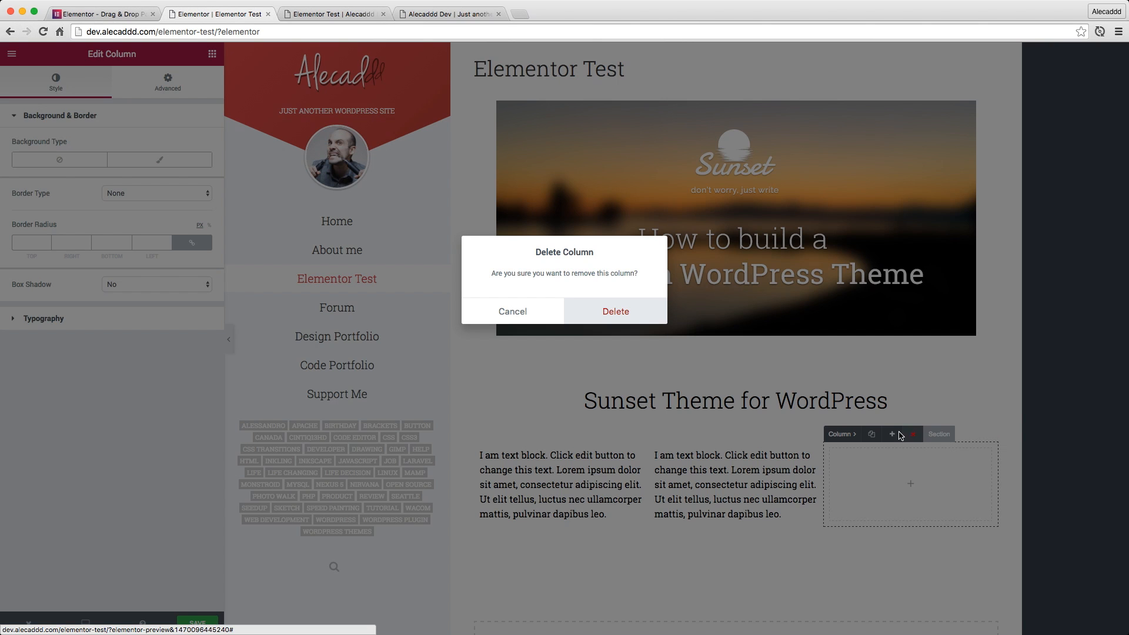
left_click(652, 319)
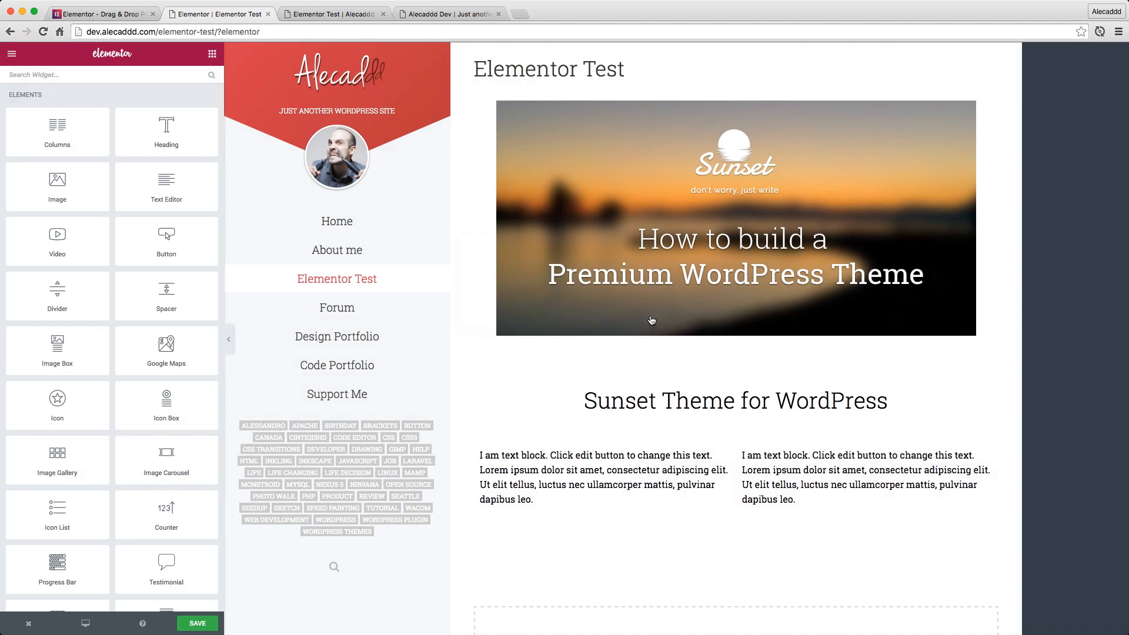
Save the page and check the heading and both restyled text blocks on its published version
left_click(773, 465)
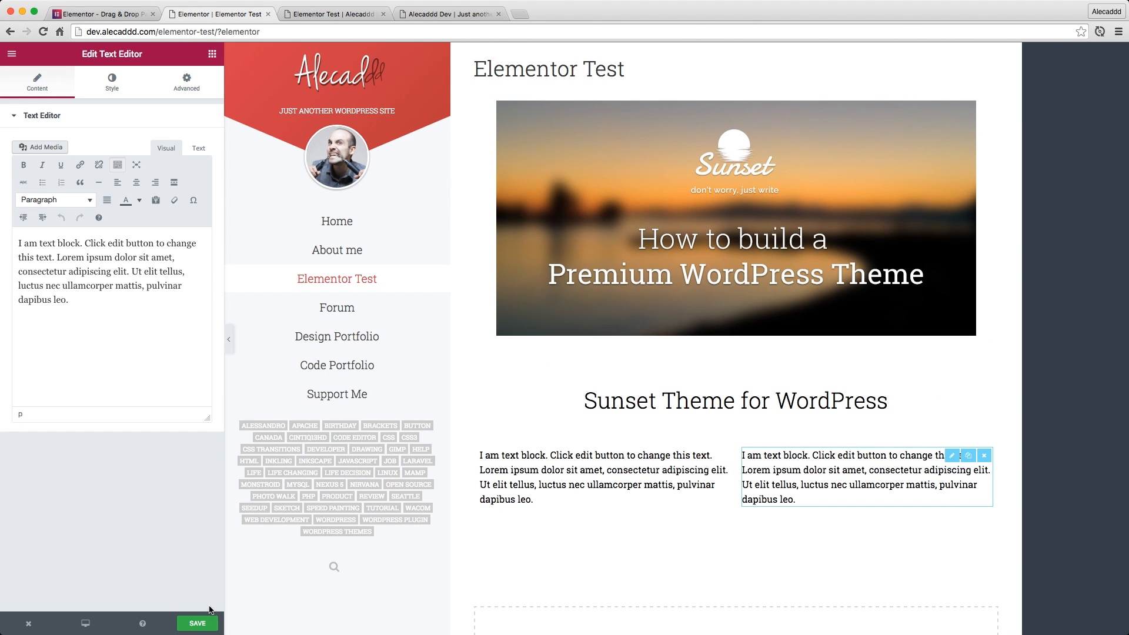
left_click(200, 625)
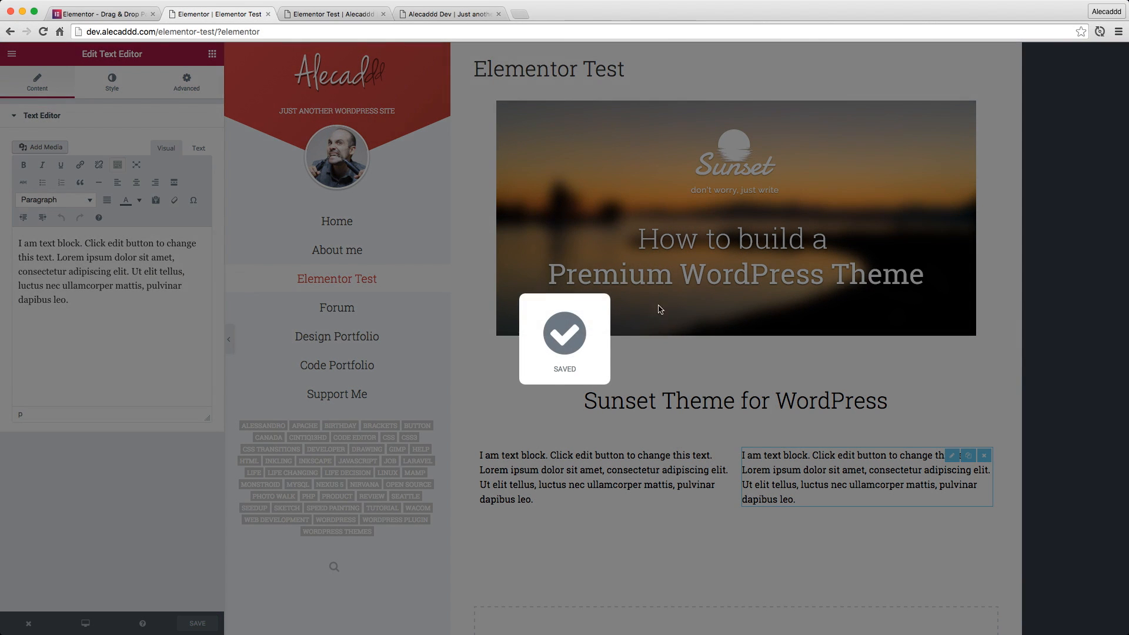
left_click(332, 16)
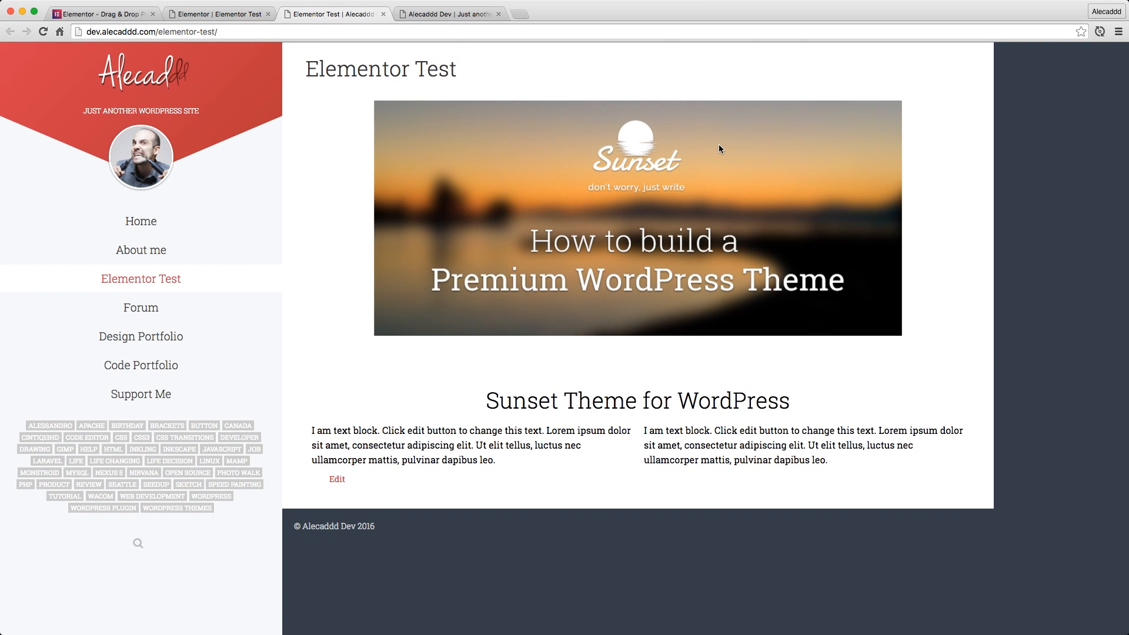
left_click_drag(489, 407, 788, 410)
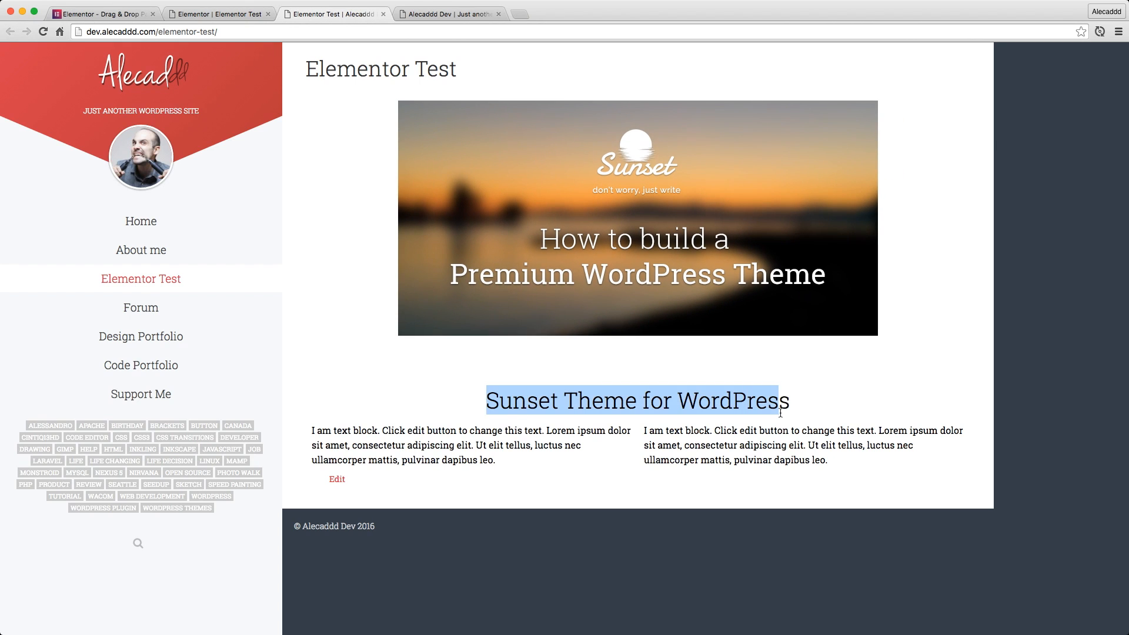
left_click(785, 433)
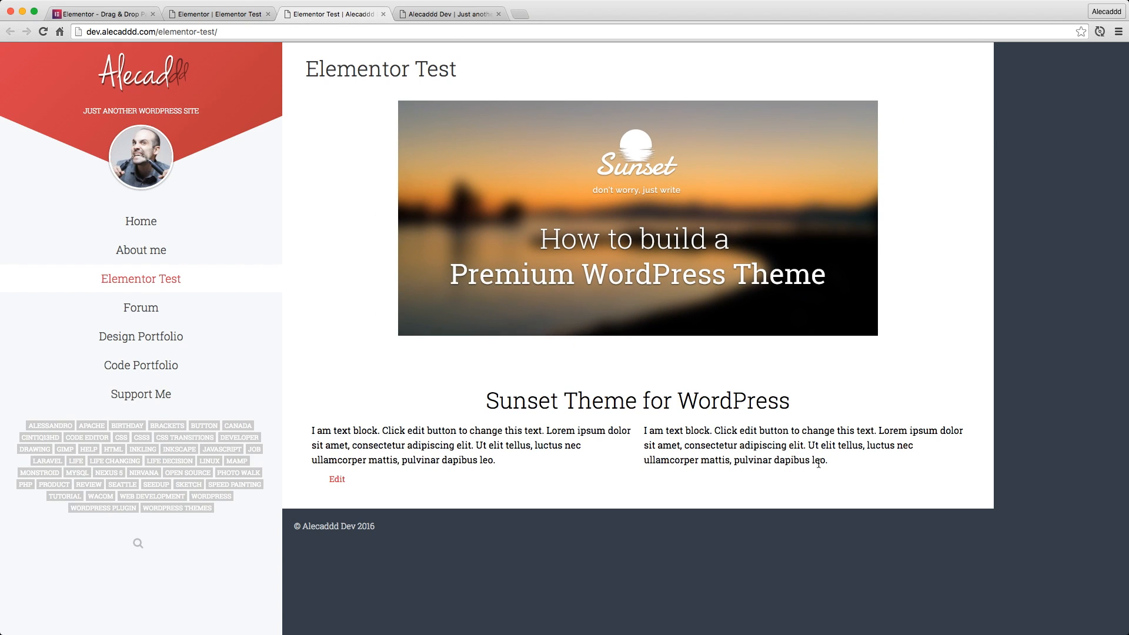
left_click_drag(827, 460, 317, 420)
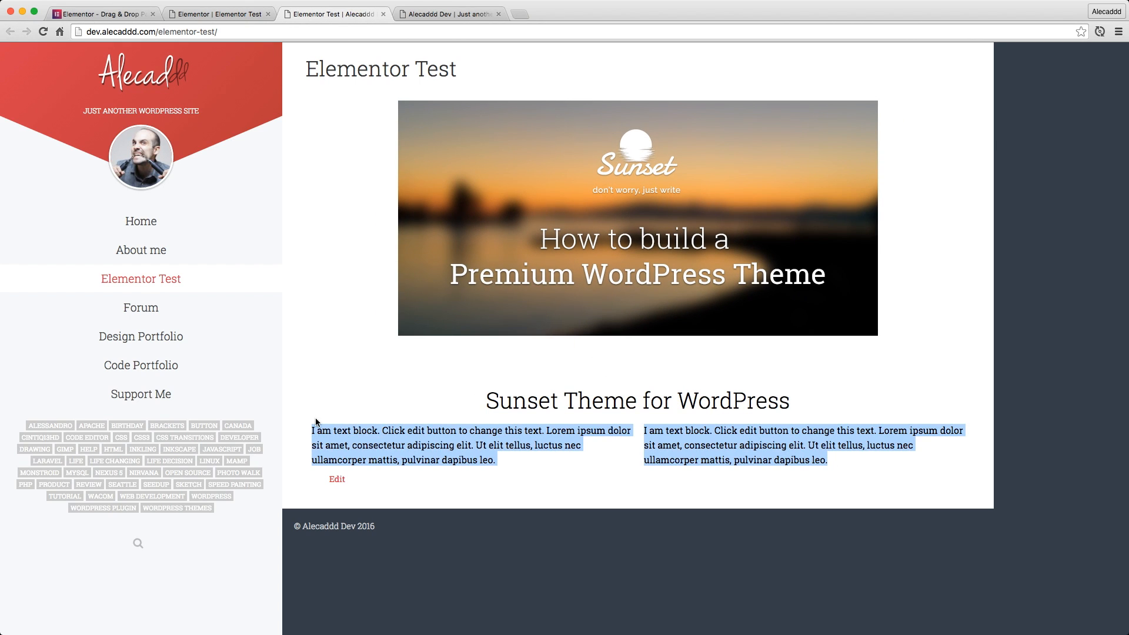
left_click(342, 421)
left_click_drag(1127, 269, 1127, 329)
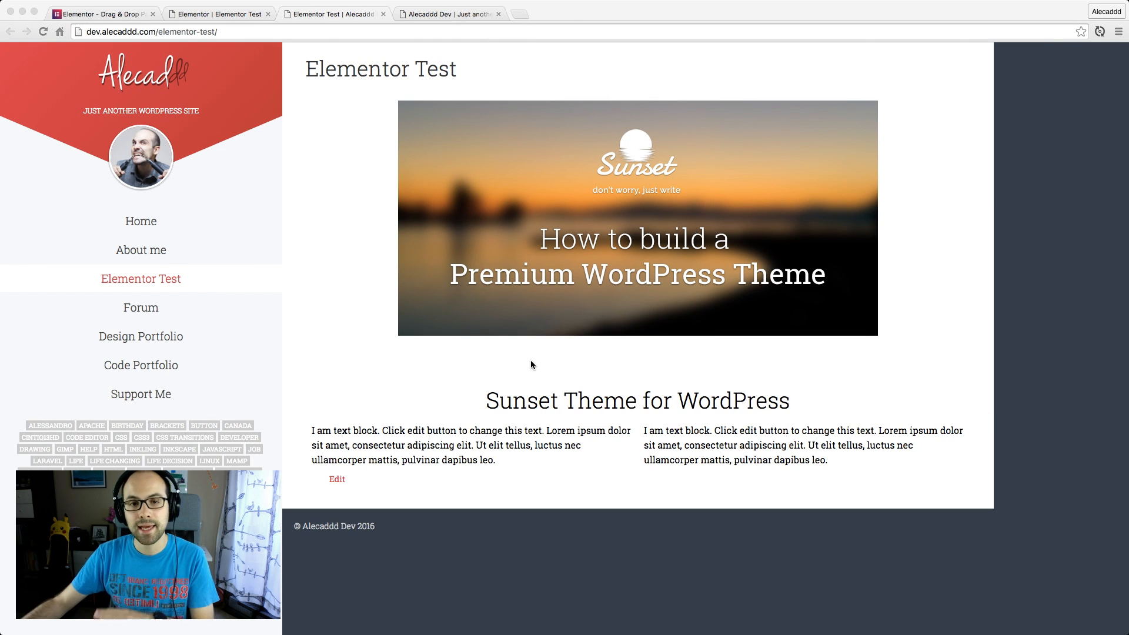
Open the browser's developer tools on the published page, show the Elements view, and enlarge its area and text
left_click(679, 384)
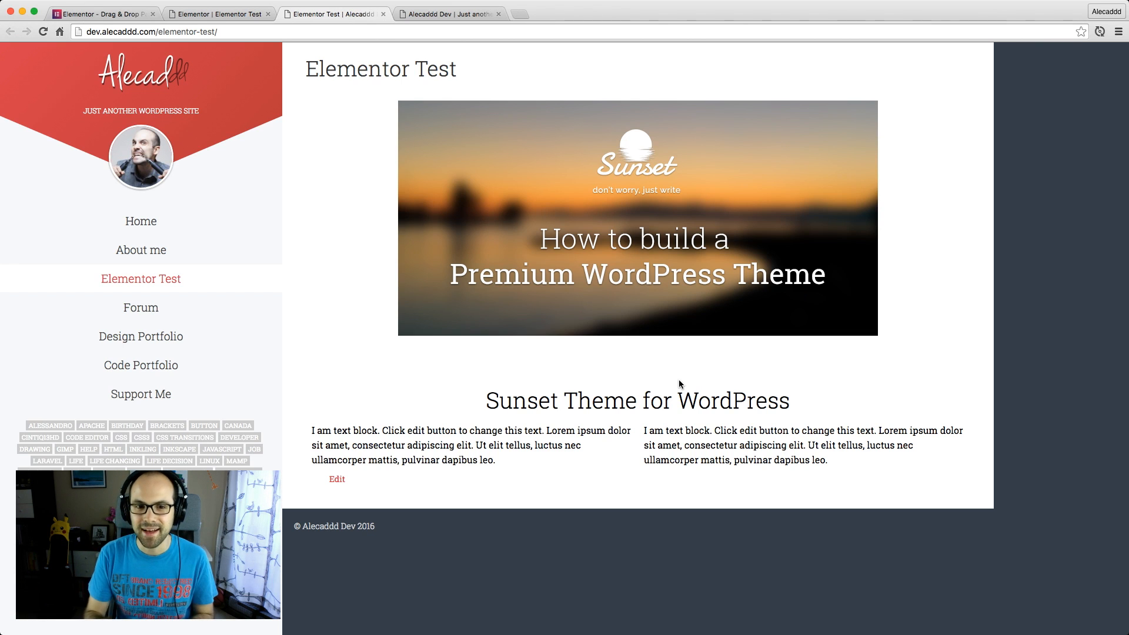
key("super+alt+i")
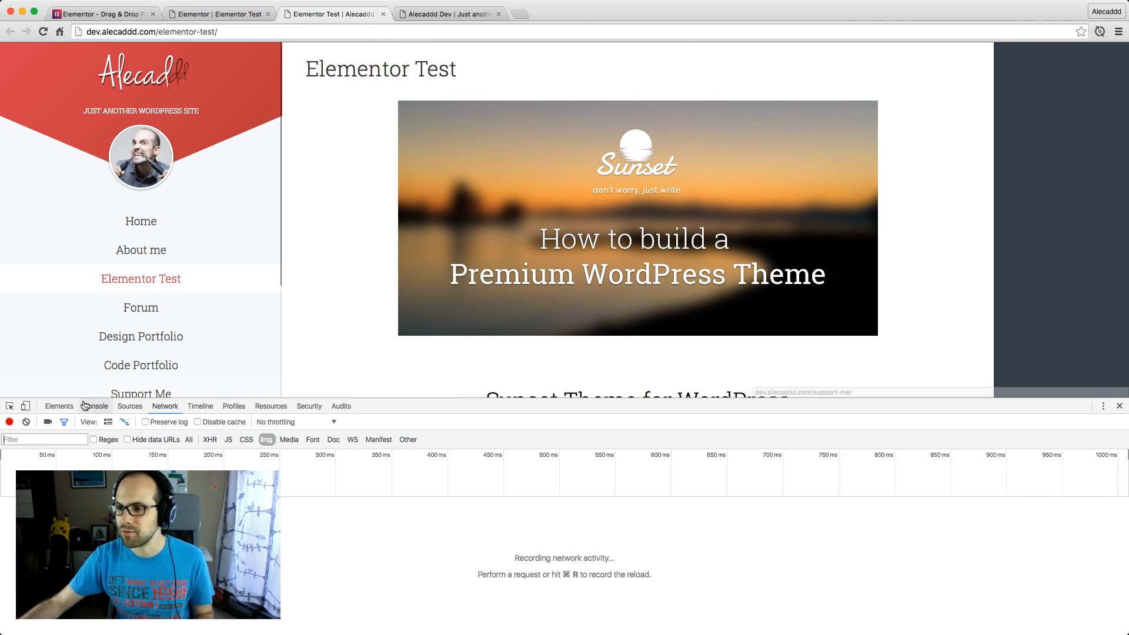
left_click(59, 406)
left_click_drag(473, 399, 485, 123)
key("super+equal")
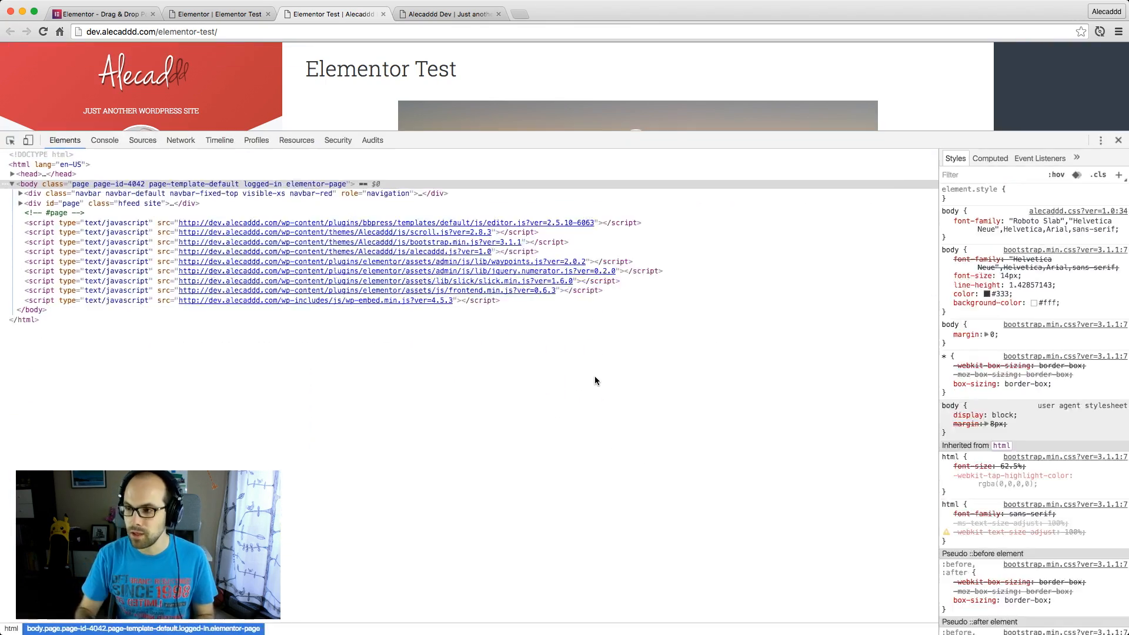
key("super+equal")
key("super+equal")
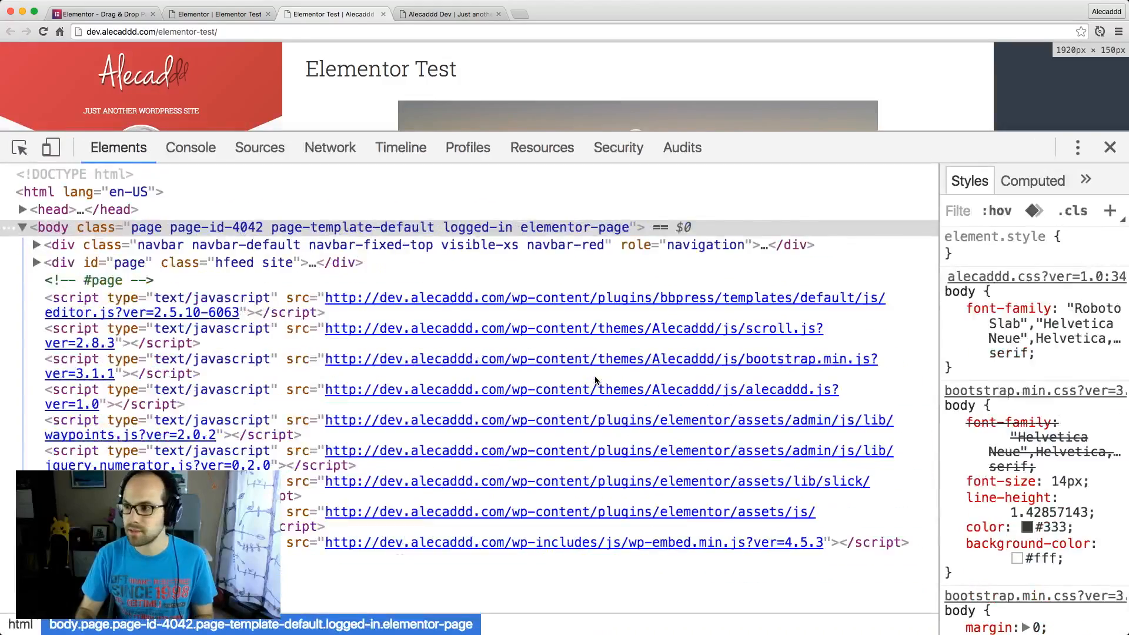
key("super+minus")
left_click_drag(662, 134, 663, 157)
Dock the developer tools beside the page and widen them to about half the window
left_click(1084, 165)
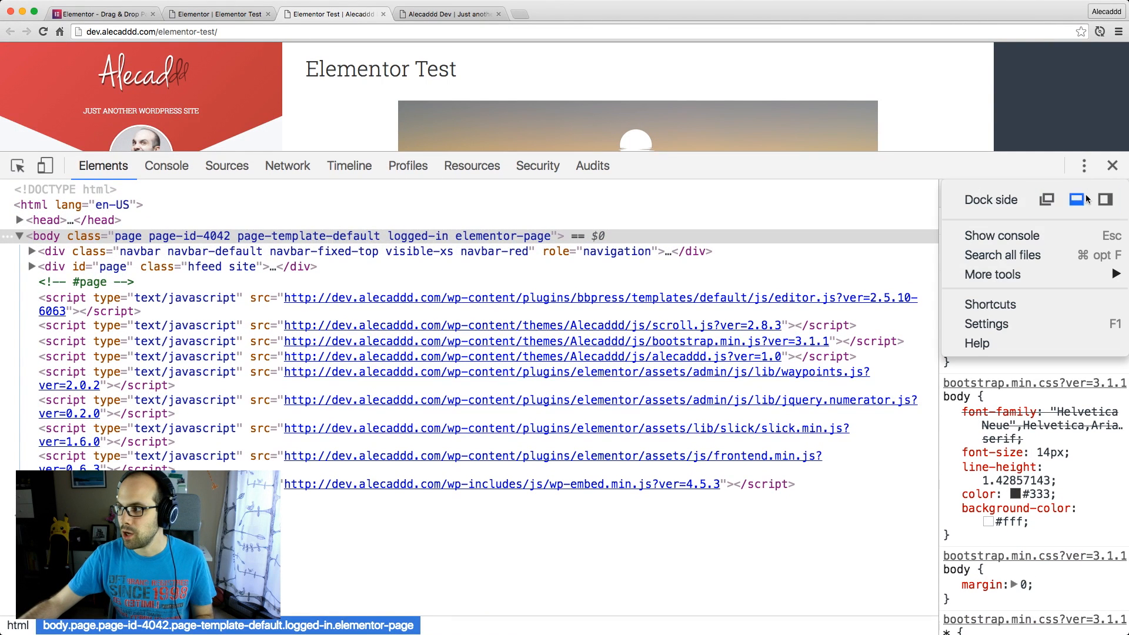
left_click(1106, 199)
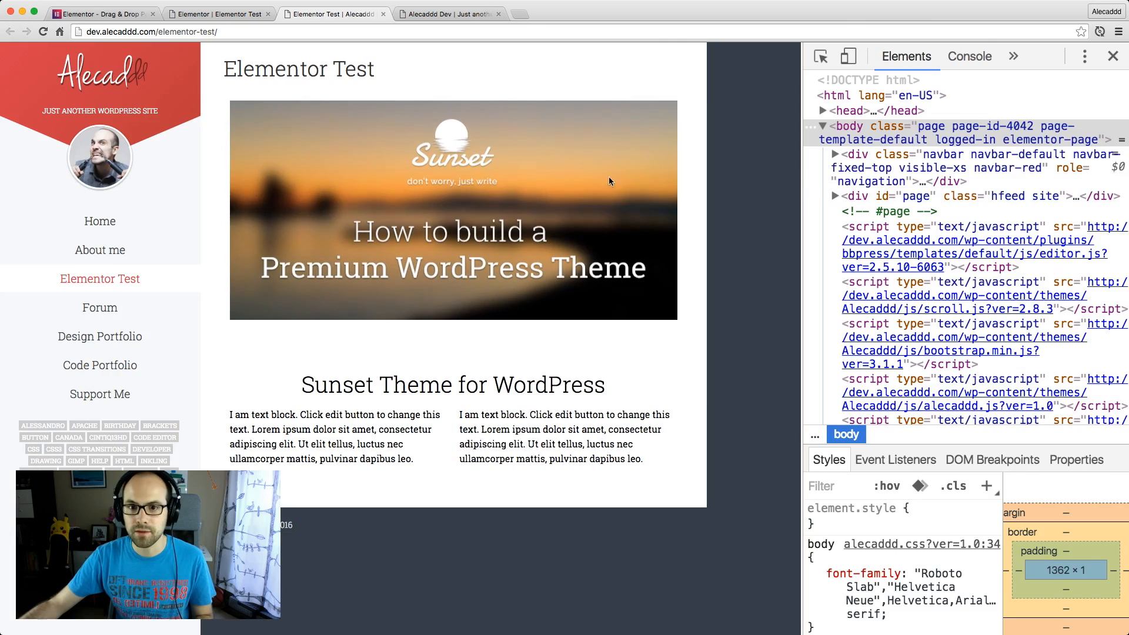
left_click_drag(803, 235, 570, 237)
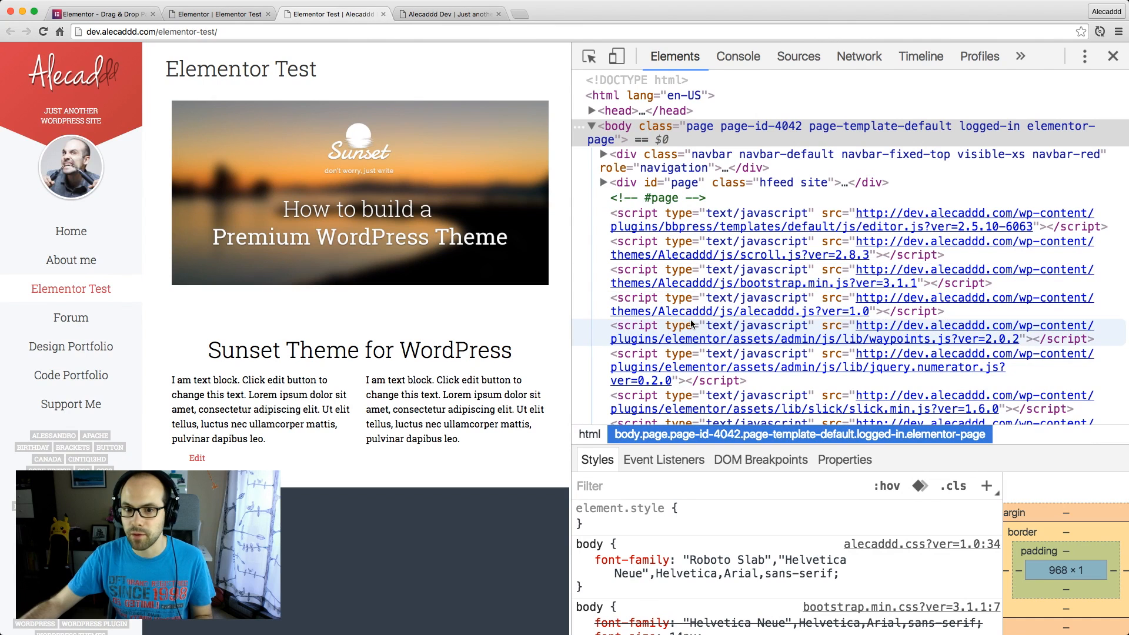
key("Escape")
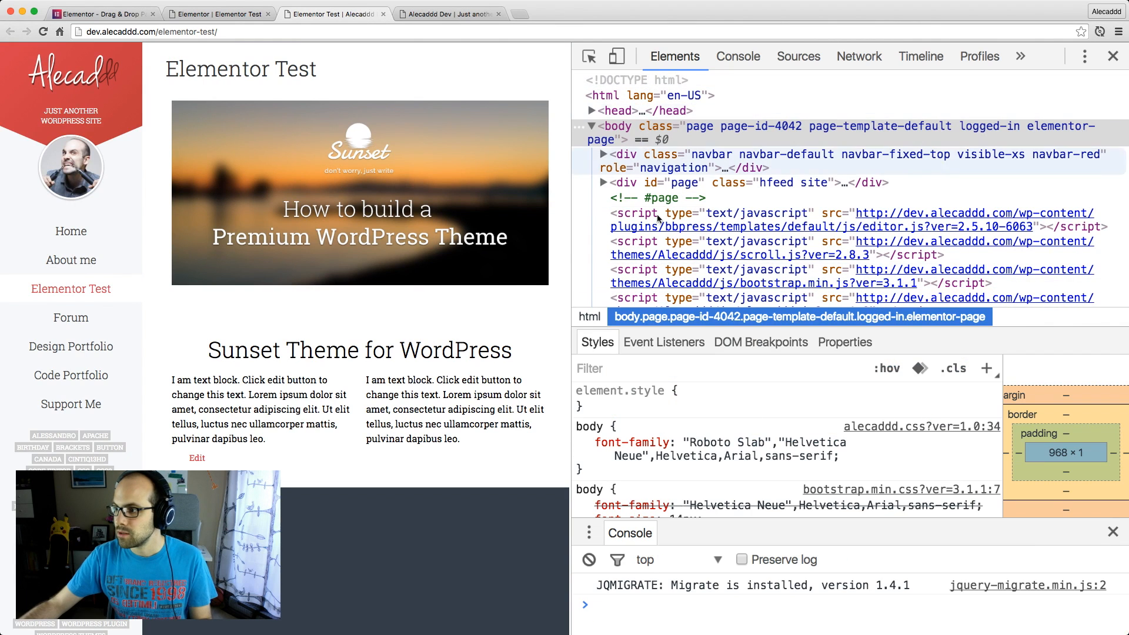
key("Escape")
Inspect the Elementor Test page title in the markup and expand the entry-content div below its header
left_click(589, 56)
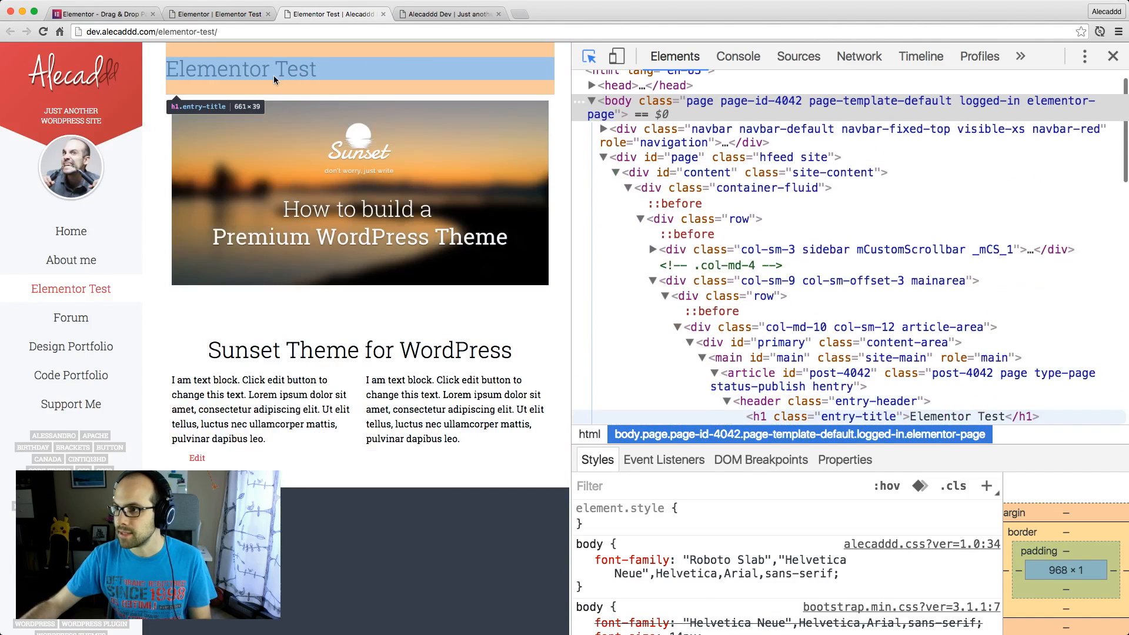
left_click(275, 66)
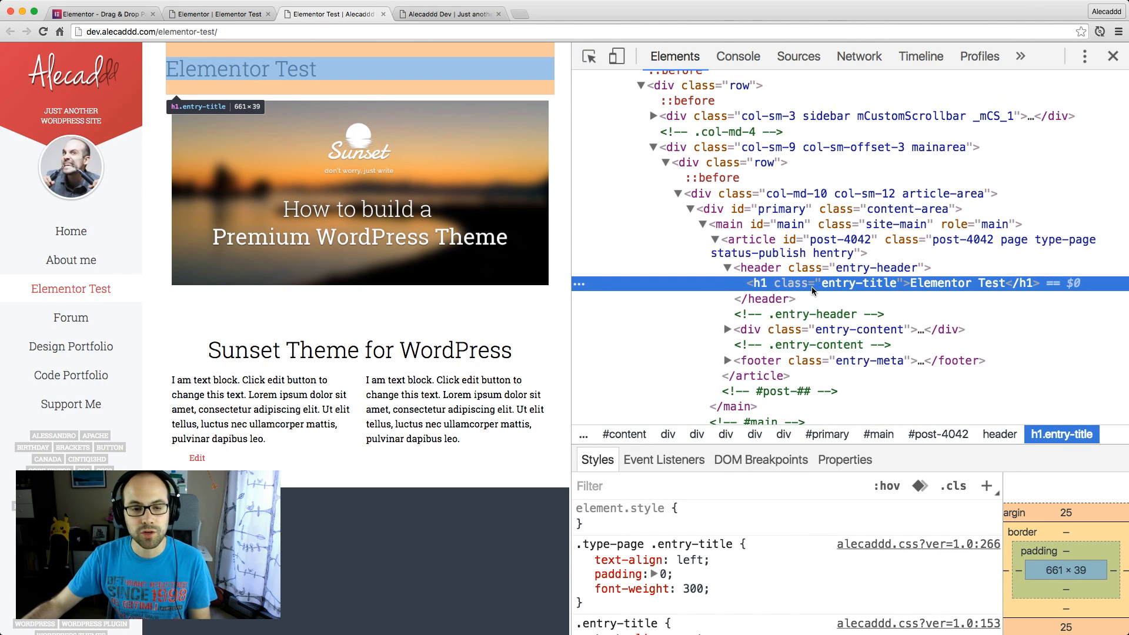
scroll(815, 291, "down", 2)
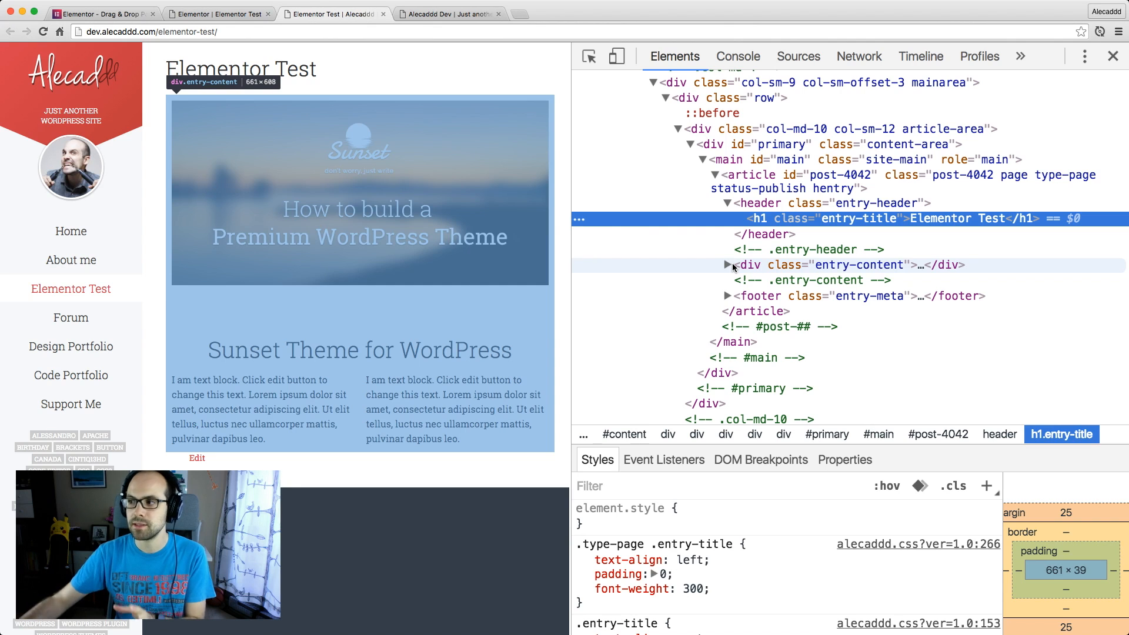
left_click(733, 263)
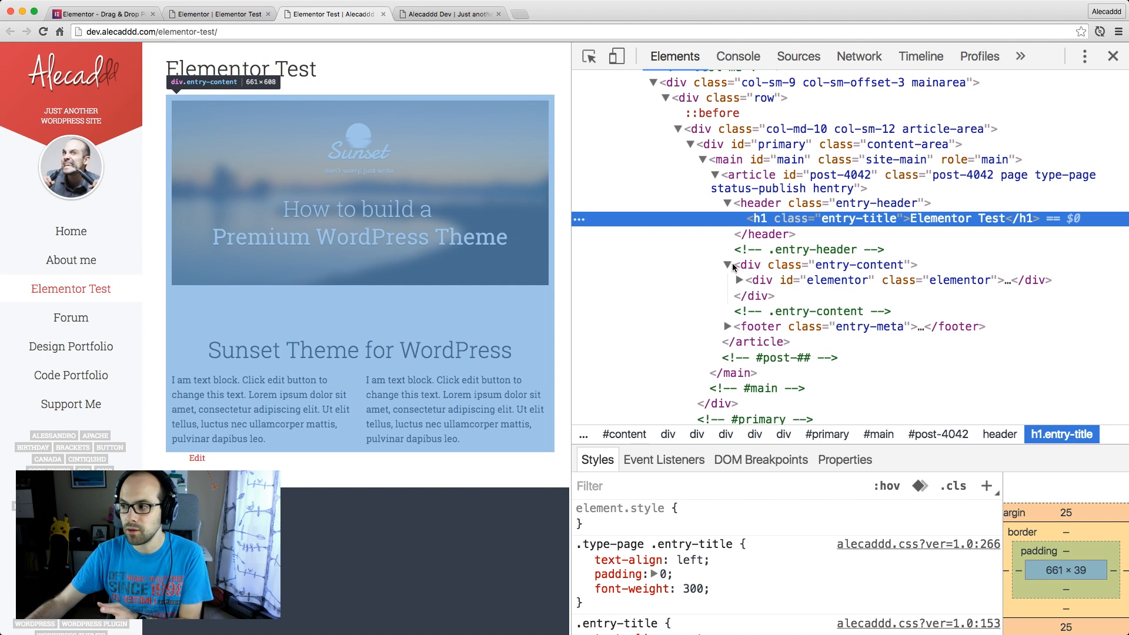
Select the elementor div inside entry-content and review the style rules applied to it
left_click(810, 287)
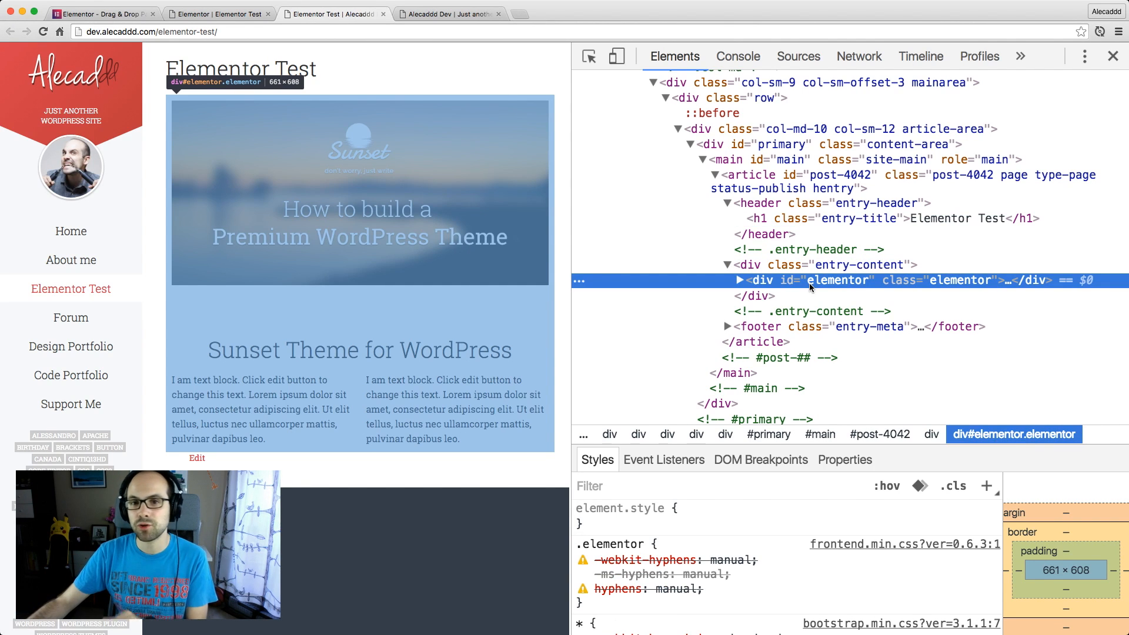
scroll(759, 513, "down", 5)
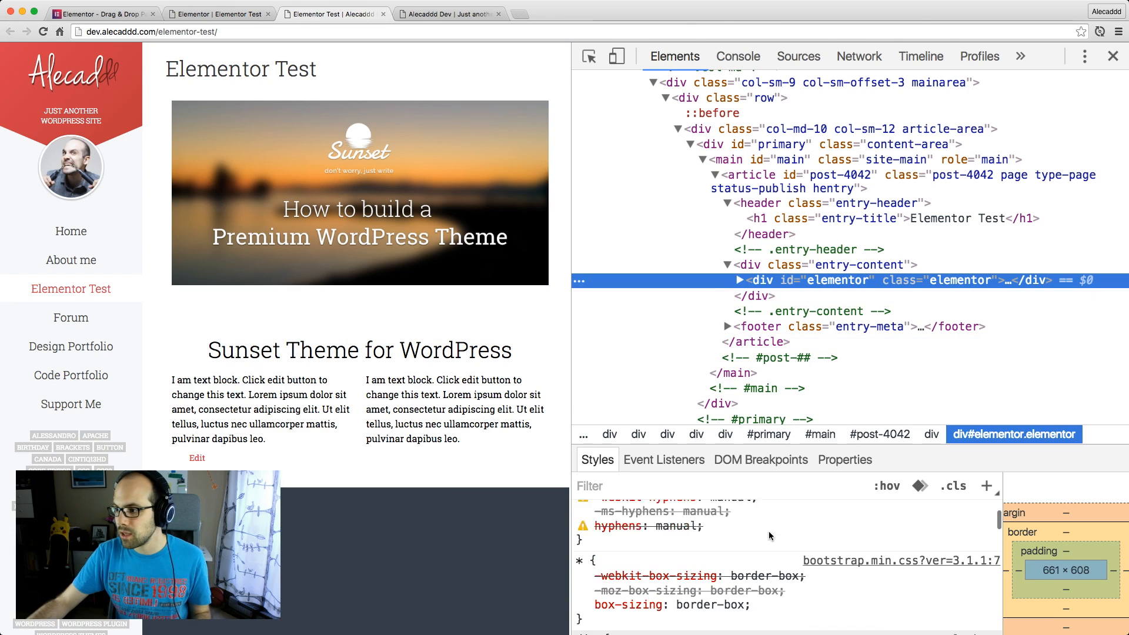
scroll(759, 513, "up", 5)
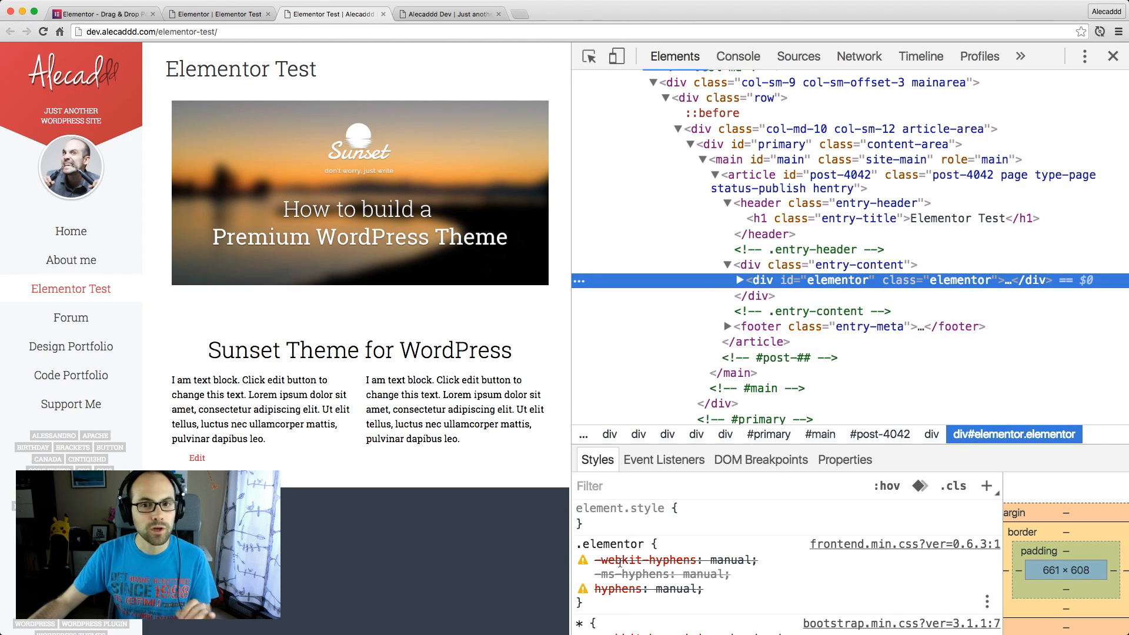
Expand the elementor div through elementor-inner and elementor-section-wrap to reveal the page's section elements
left_click(740, 280)
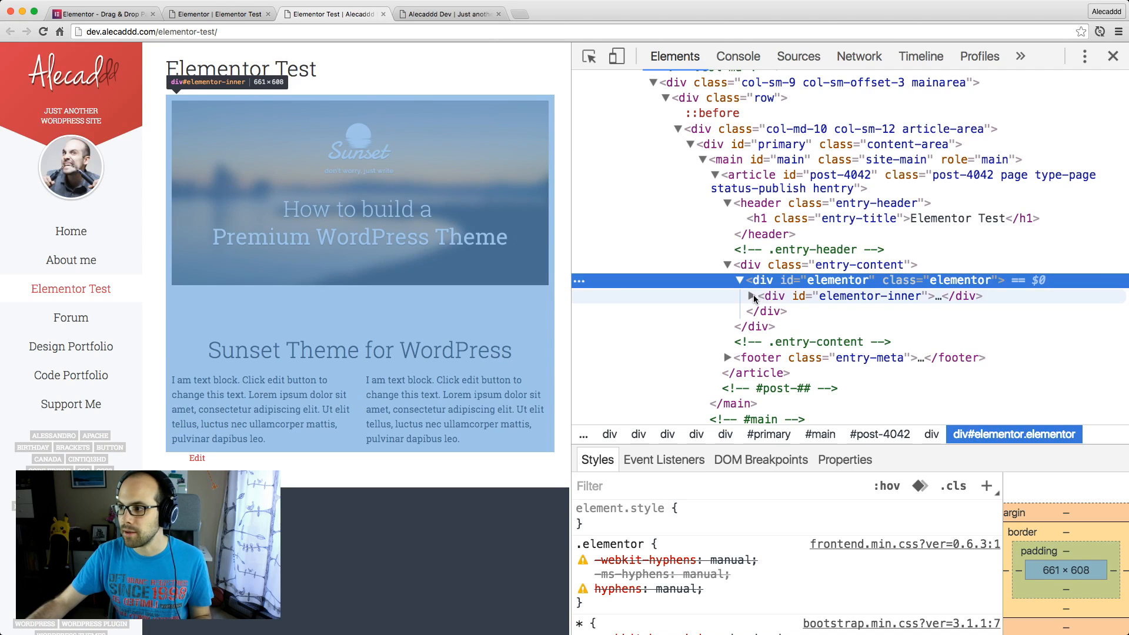
left_click(752, 296)
scroll(758, 294, "down", 1)
left_click(764, 279)
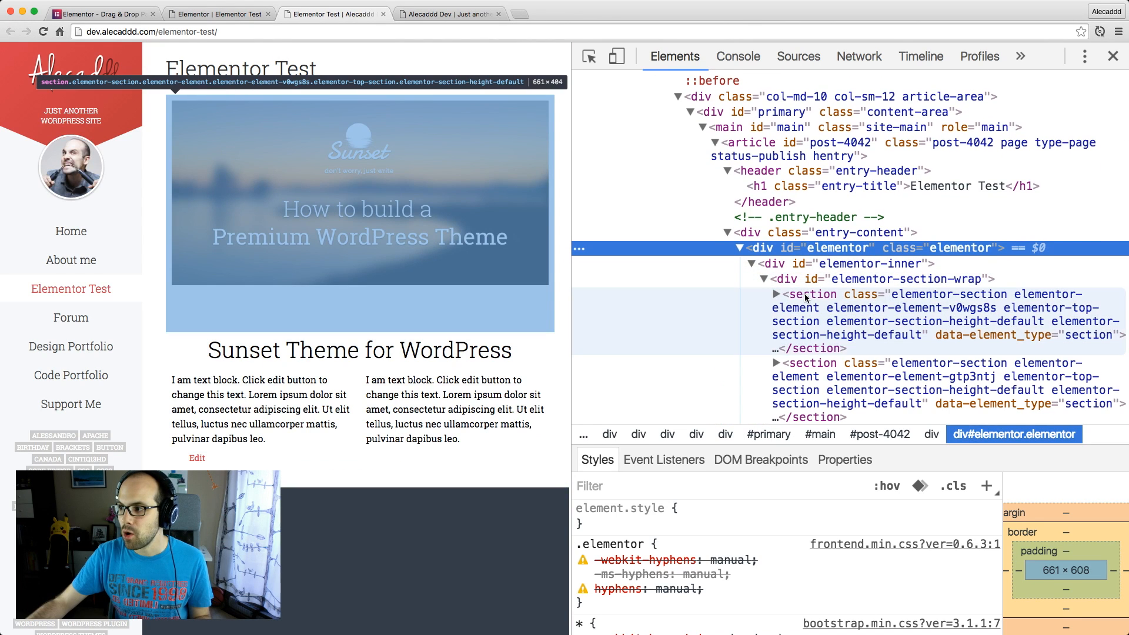
Inspect the section element of the banner image and the one holding the Sunset Theme for WordPress heading
left_click(808, 298)
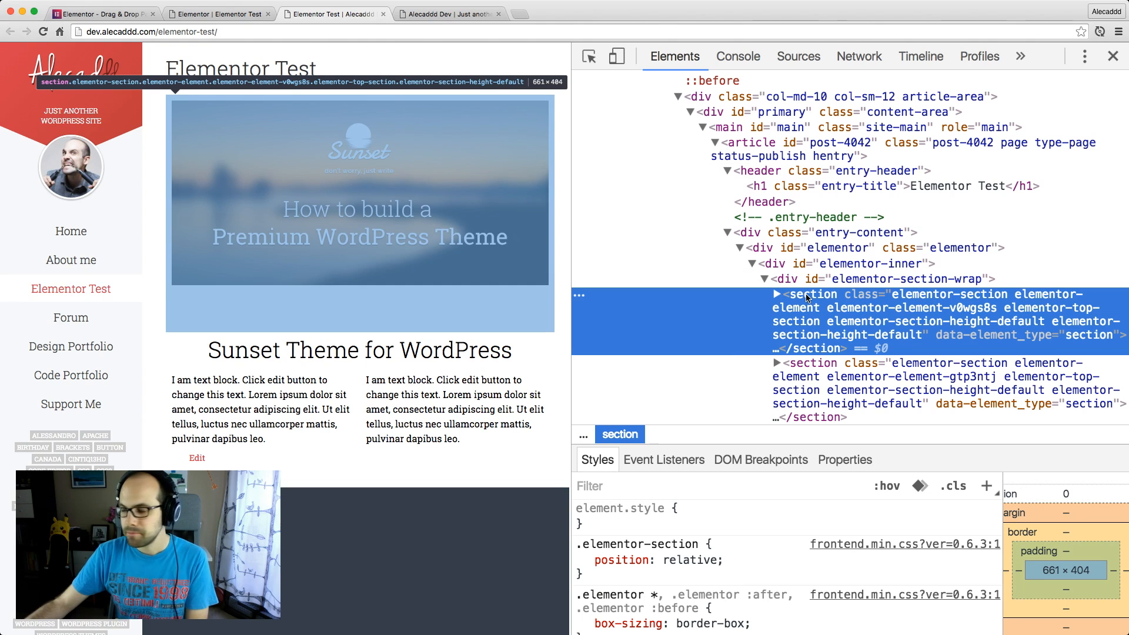
scroll(807, 298, "down", 2)
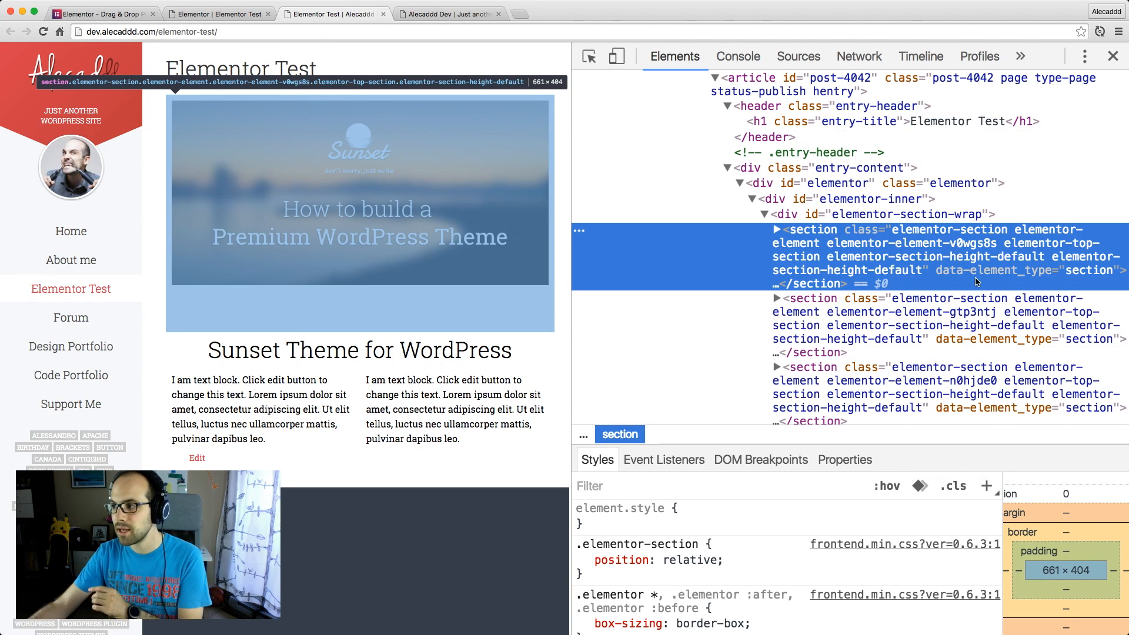
scroll(973, 276, "down", 2)
left_click(913, 274)
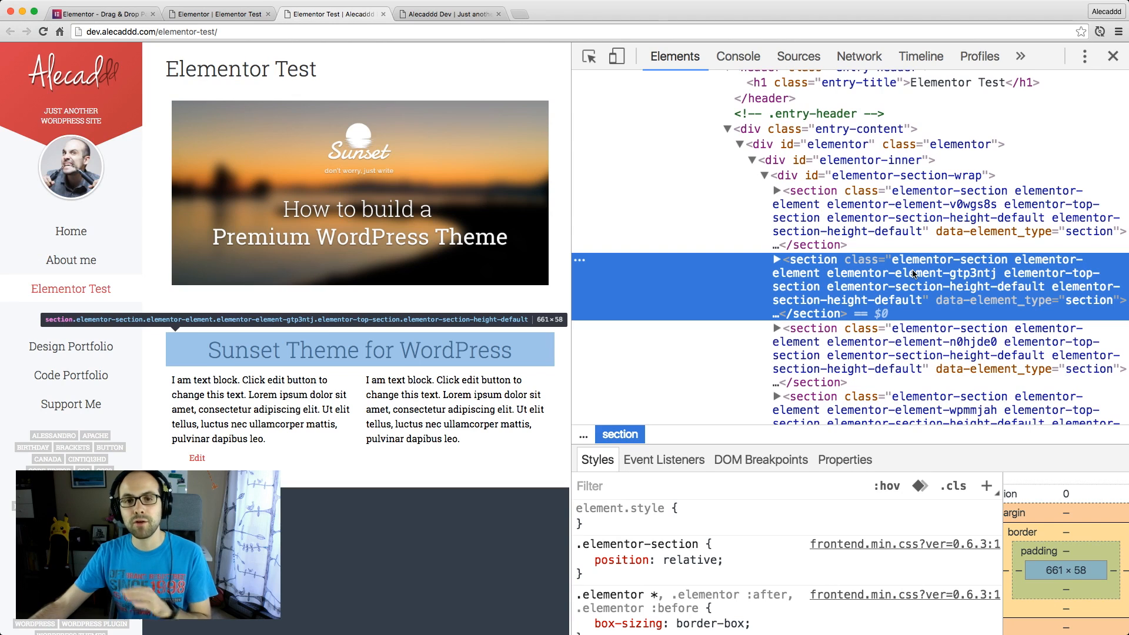
Expand the text blocks' section through its elementor-container and elementor-row divs down to the two columns
scroll(914, 274, "down", 5)
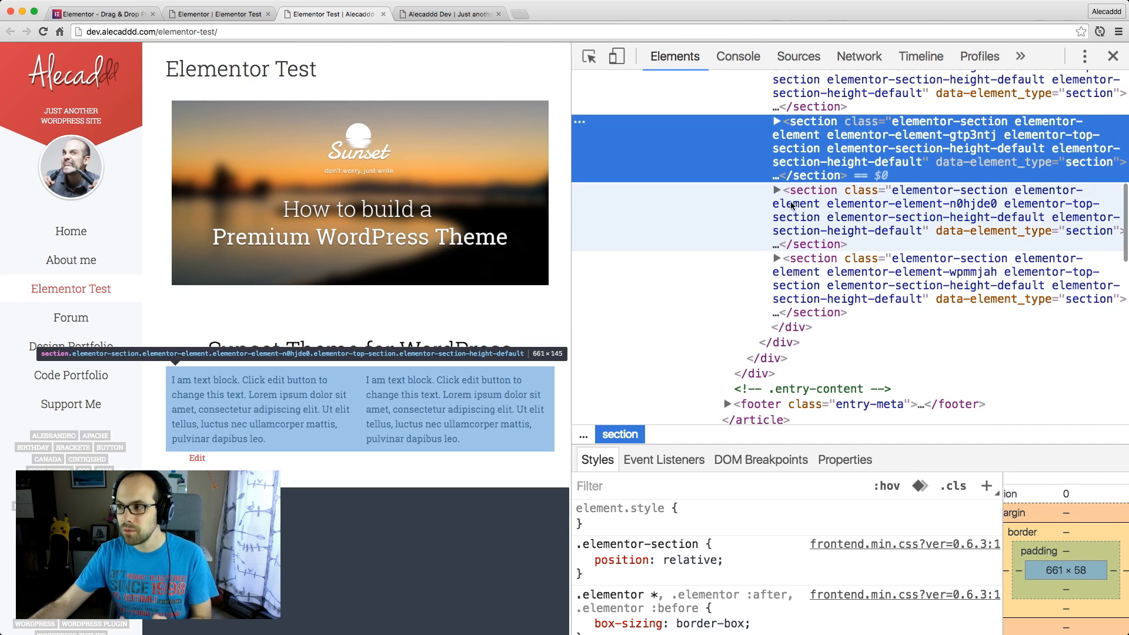
left_click(777, 190)
left_click(788, 244)
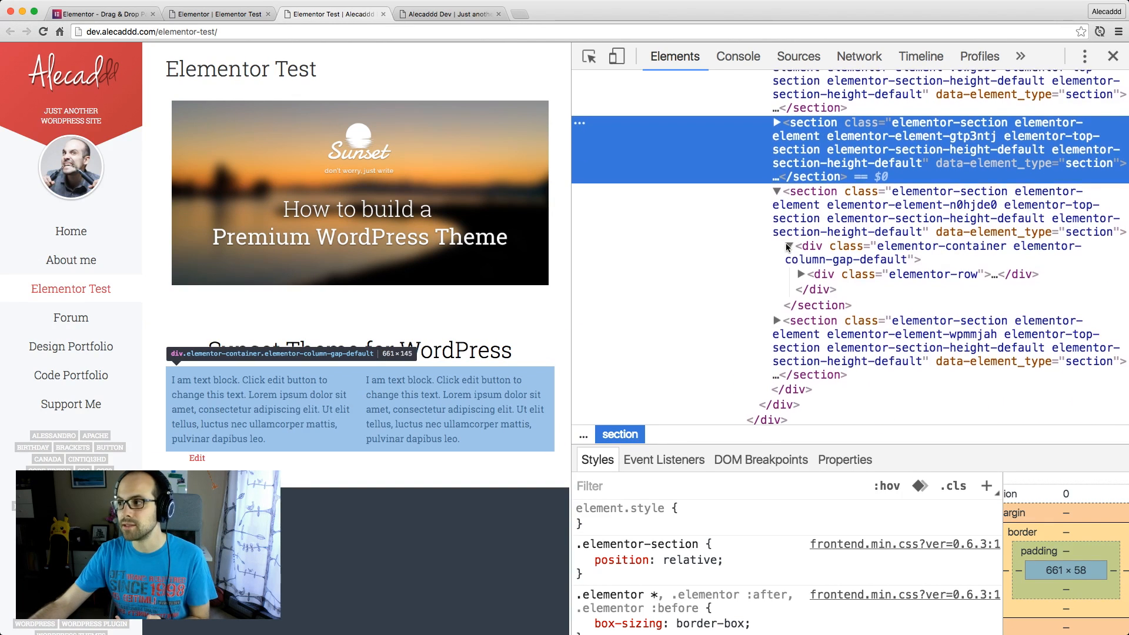
left_click(803, 279)
scroll(809, 278, "down", 1)
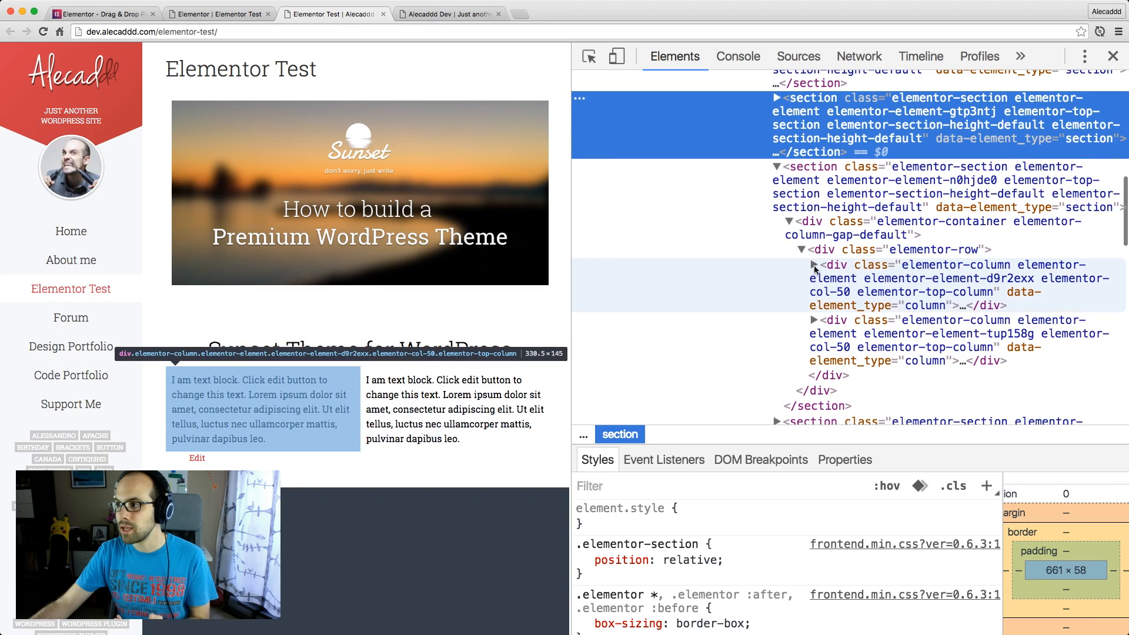
Select the first elementor-column div of the text row and review its width and layout rules
left_click(877, 274)
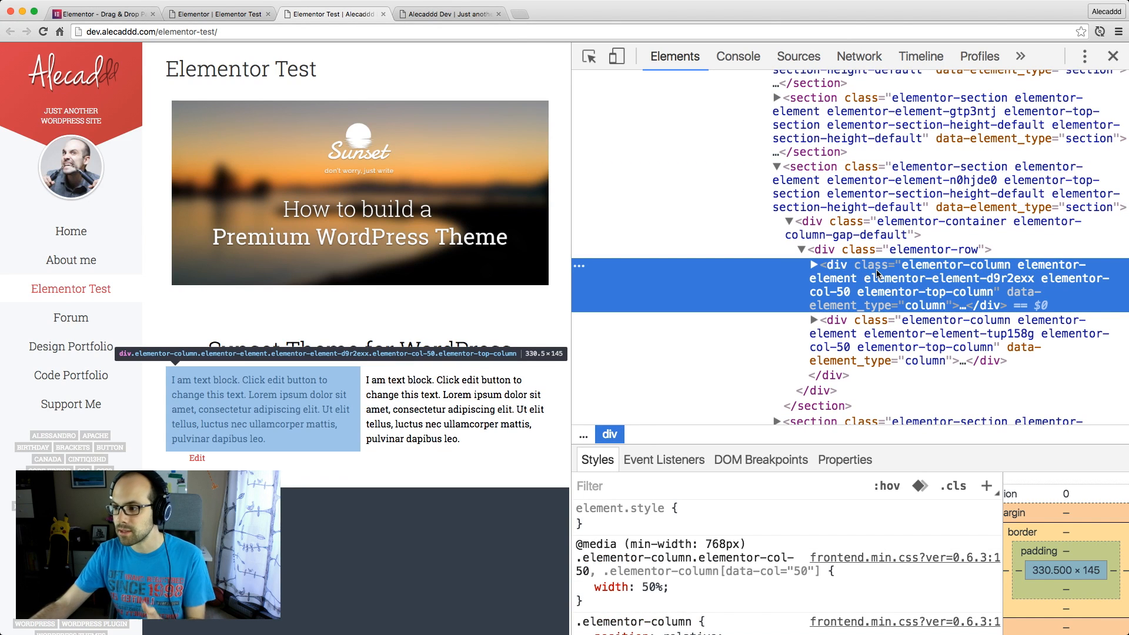
scroll(664, 537, "down", 3)
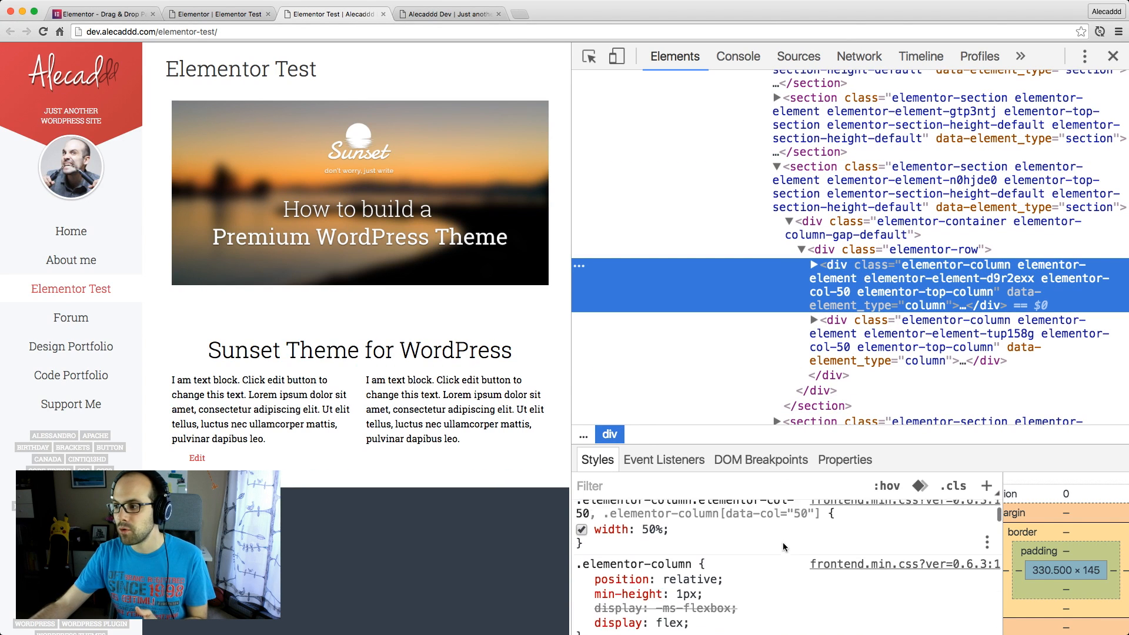
scroll(664, 536, "up", 3)
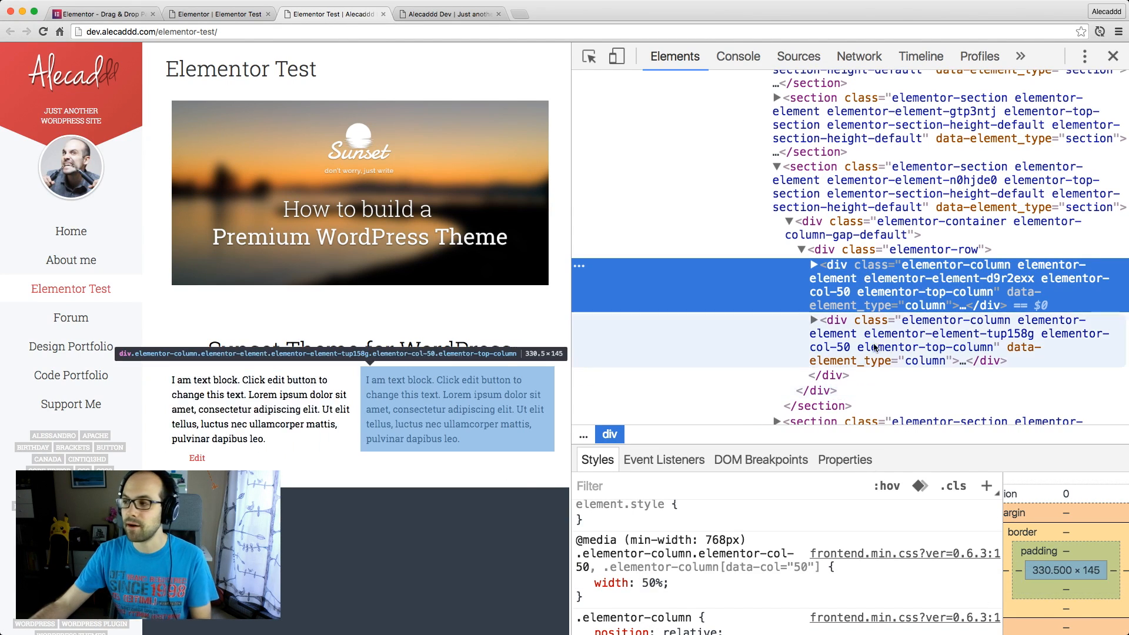
Expand the document's head and the inline style element near its end
scroll(647, 206, "up", 15)
left_click(592, 111)
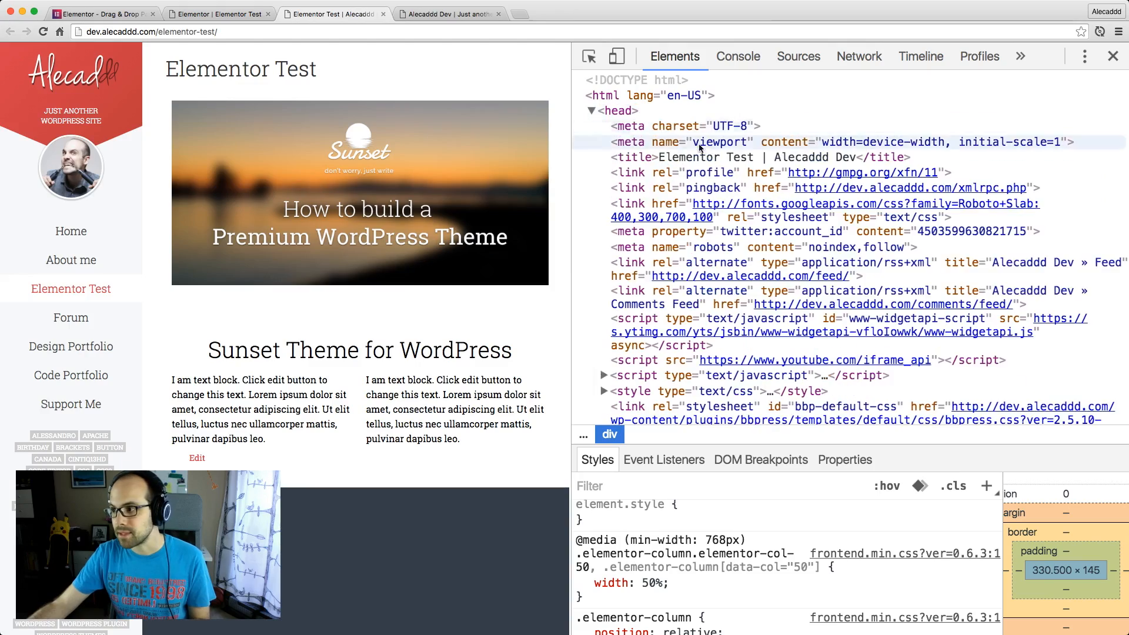
scroll(723, 166, "down", 10)
scroll(724, 166, "down", 5)
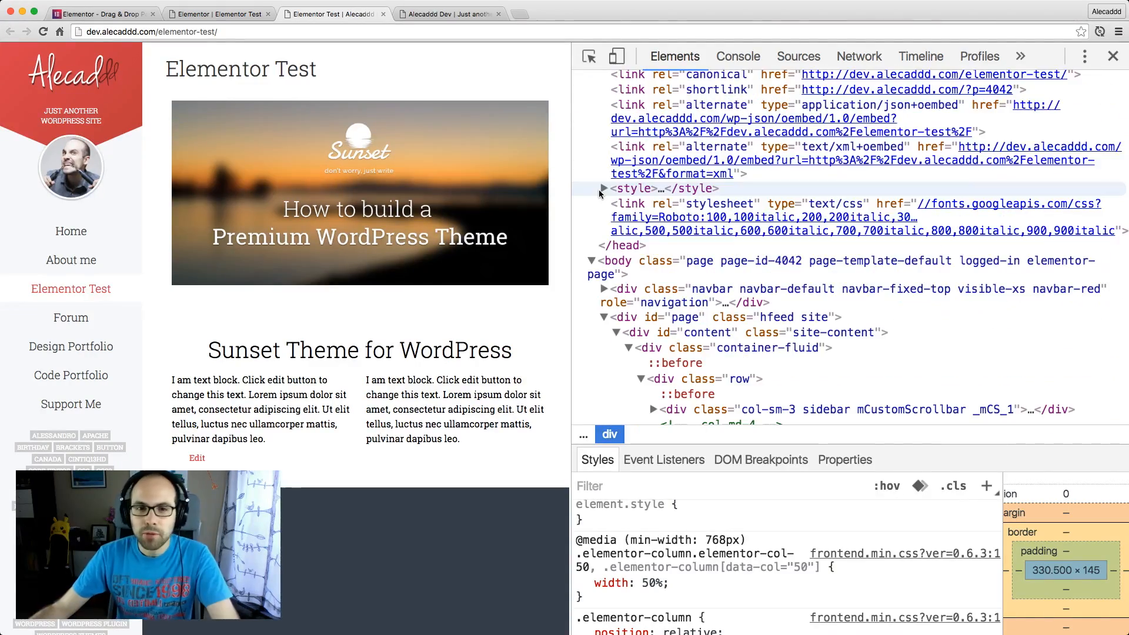
left_click(603, 188)
scroll(647, 212, "down", 2)
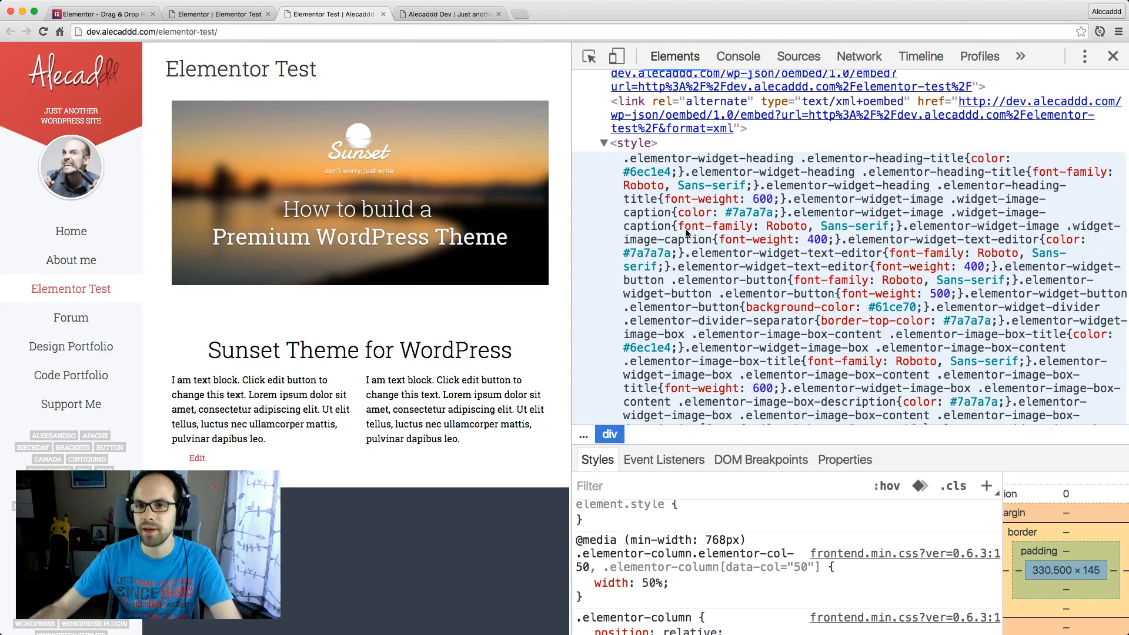
Examine Elementor's inline CSS in the head from its first widget rule to the closing style tag and back
left_click(686, 233)
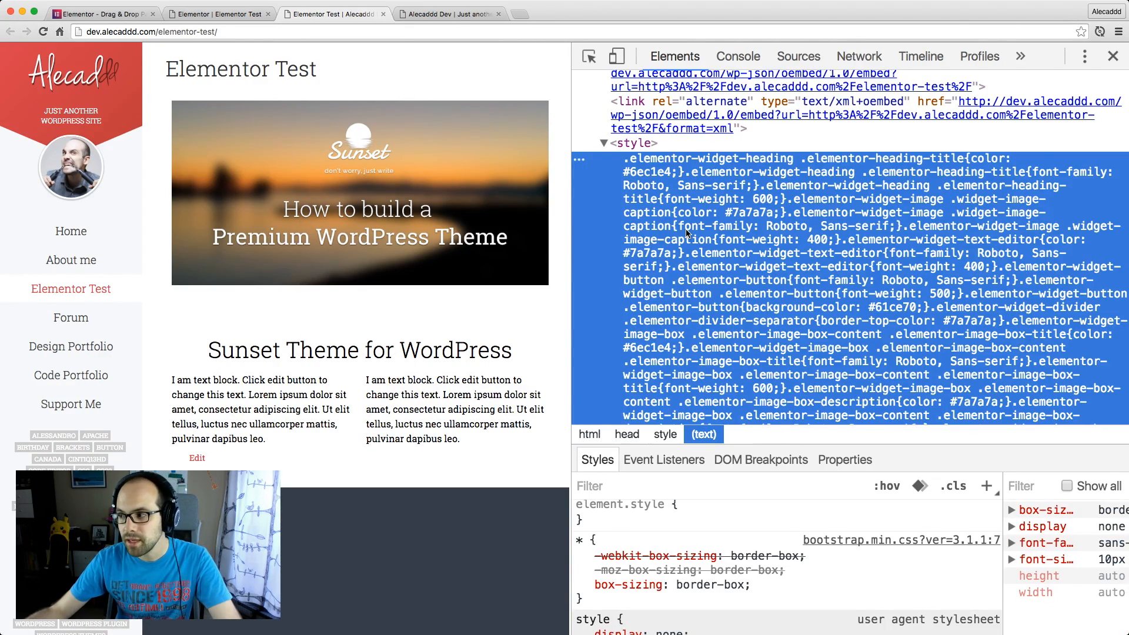
scroll(687, 233, "down", 10)
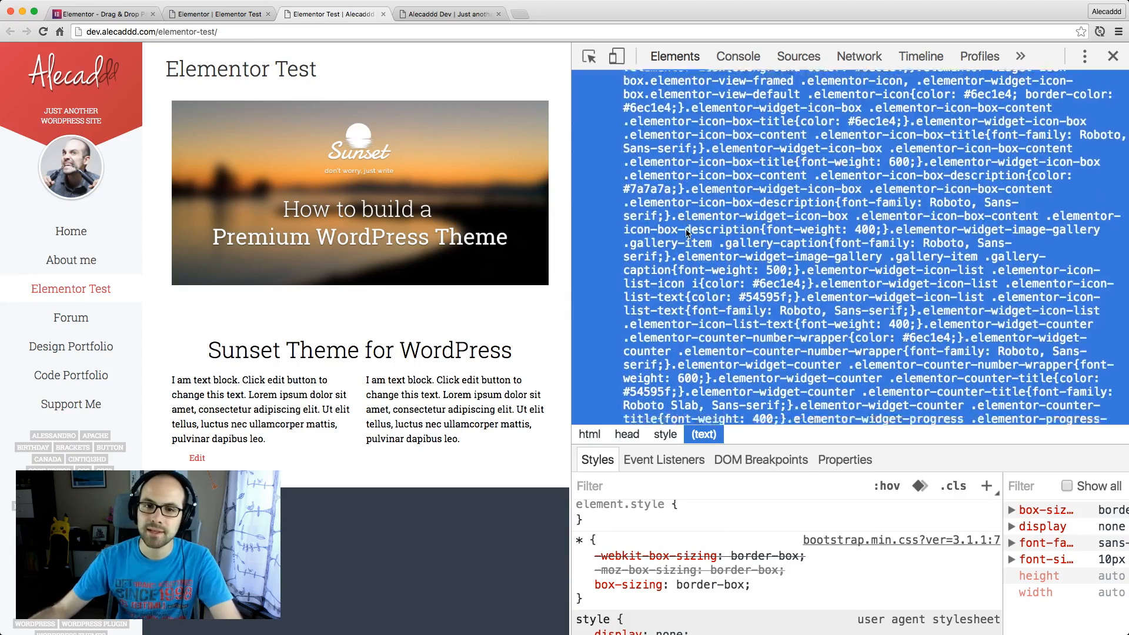
scroll(686, 233, "down", 5)
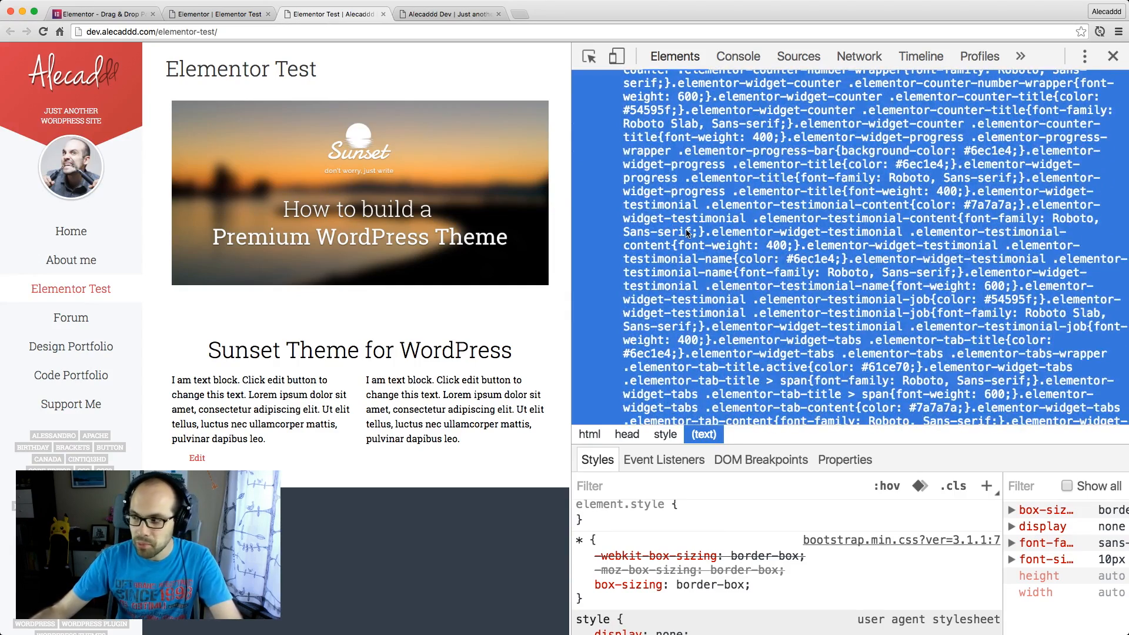
scroll(686, 233, "down", 12)
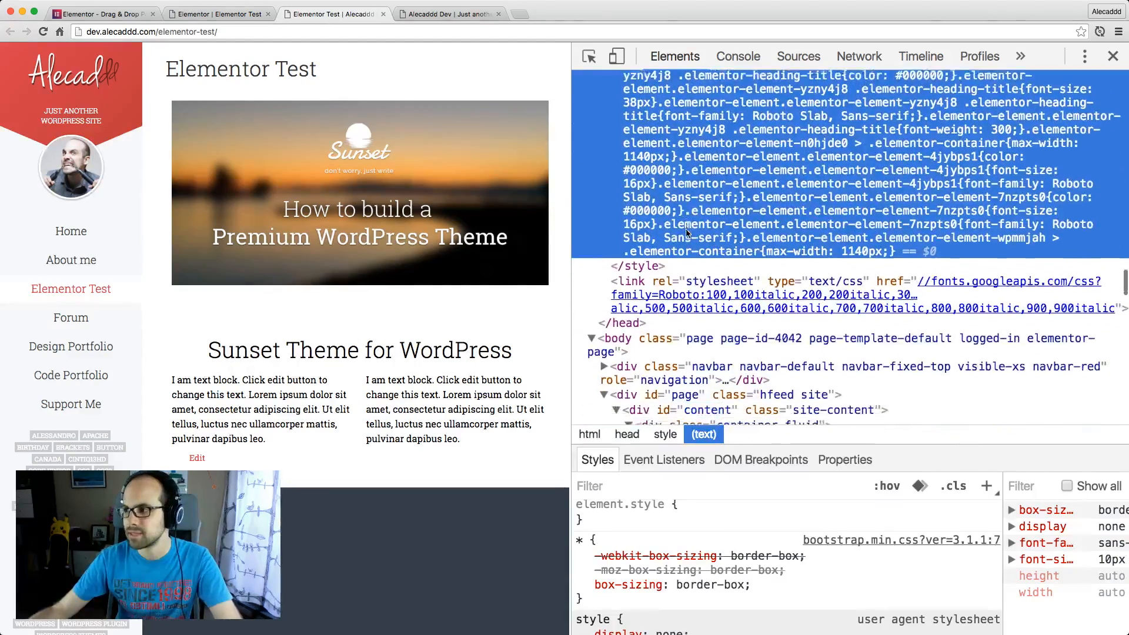
left_click(652, 265)
scroll(709, 250, "up", 3)
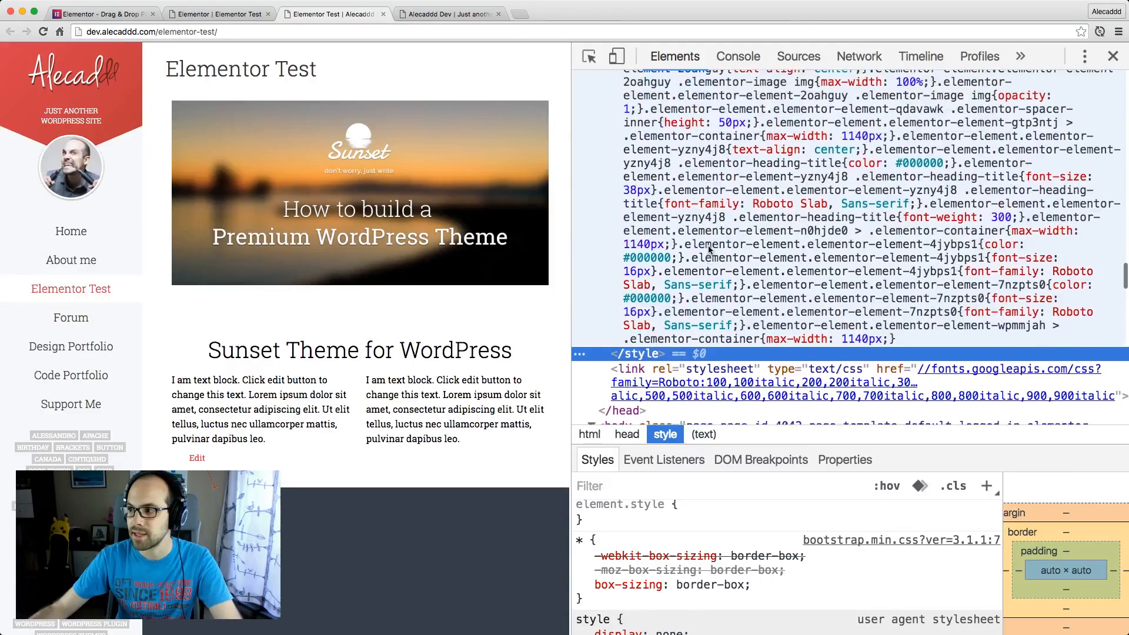
scroll(708, 250, "up", 15)
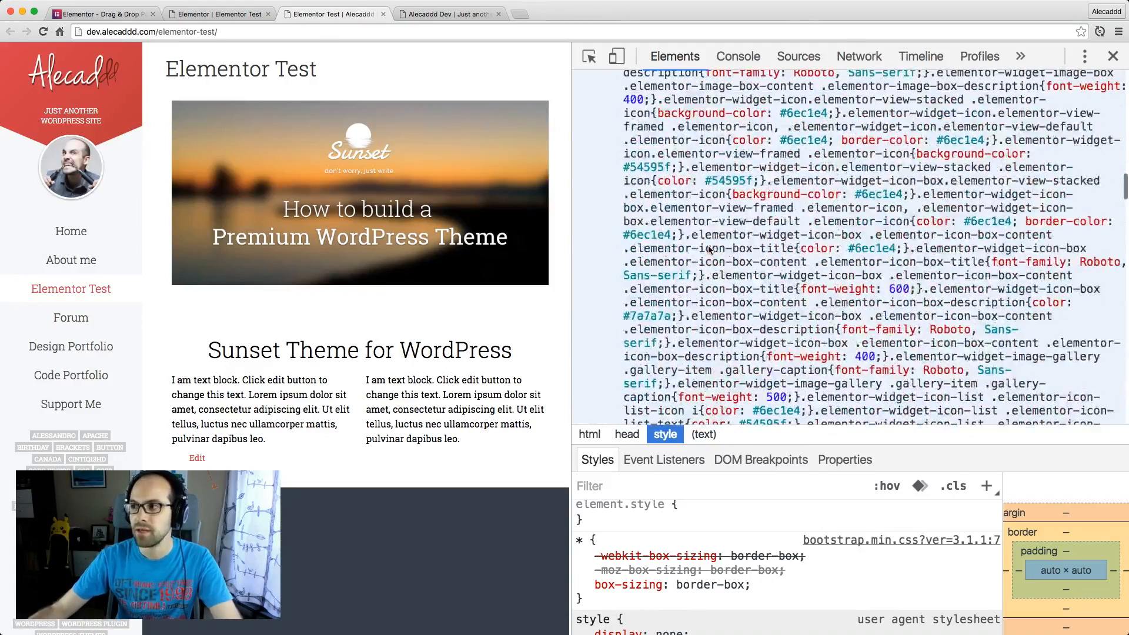
scroll(708, 250, "up", 15)
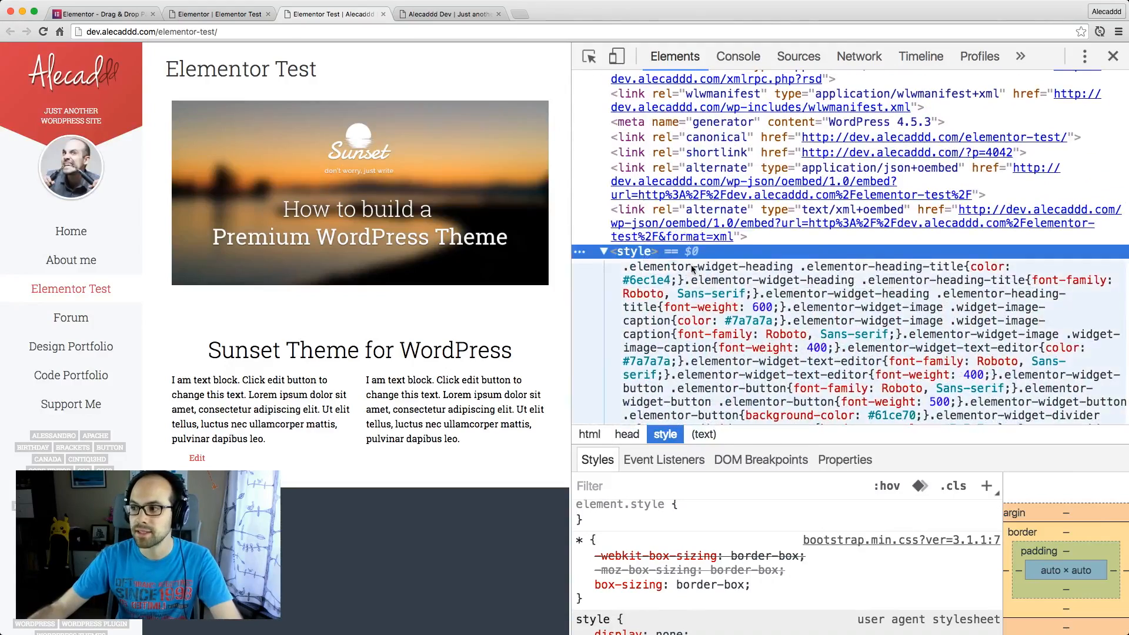
Reread the inline style block's default widget rules through to the element-specific rules at its end
left_click(693, 269)
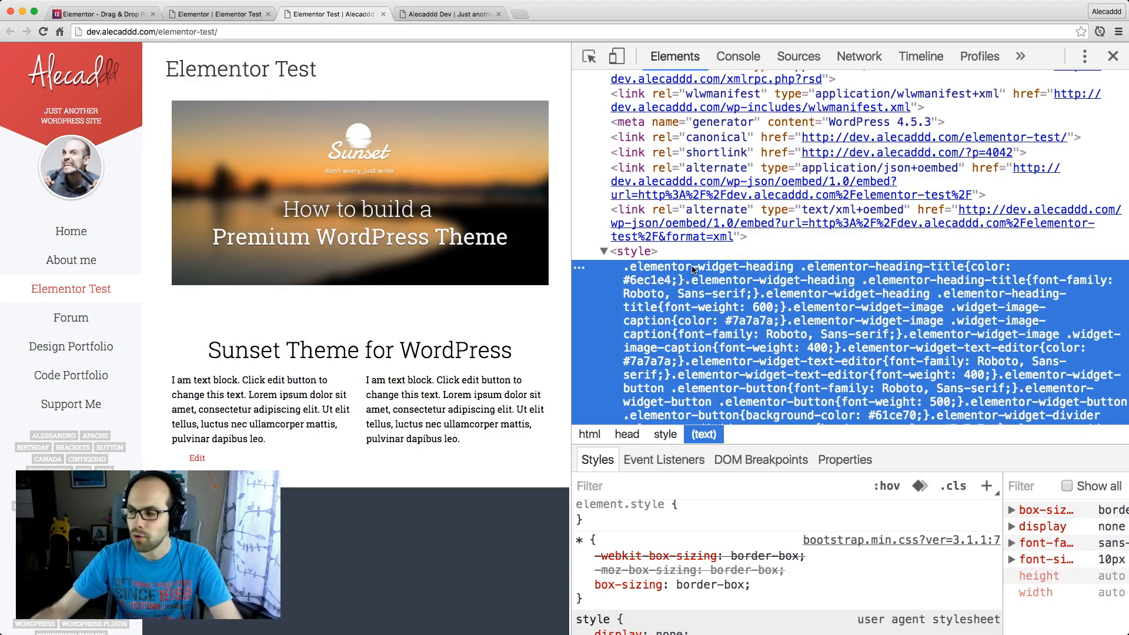
scroll(693, 269, "down", 10)
scroll(693, 269, "down", 5)
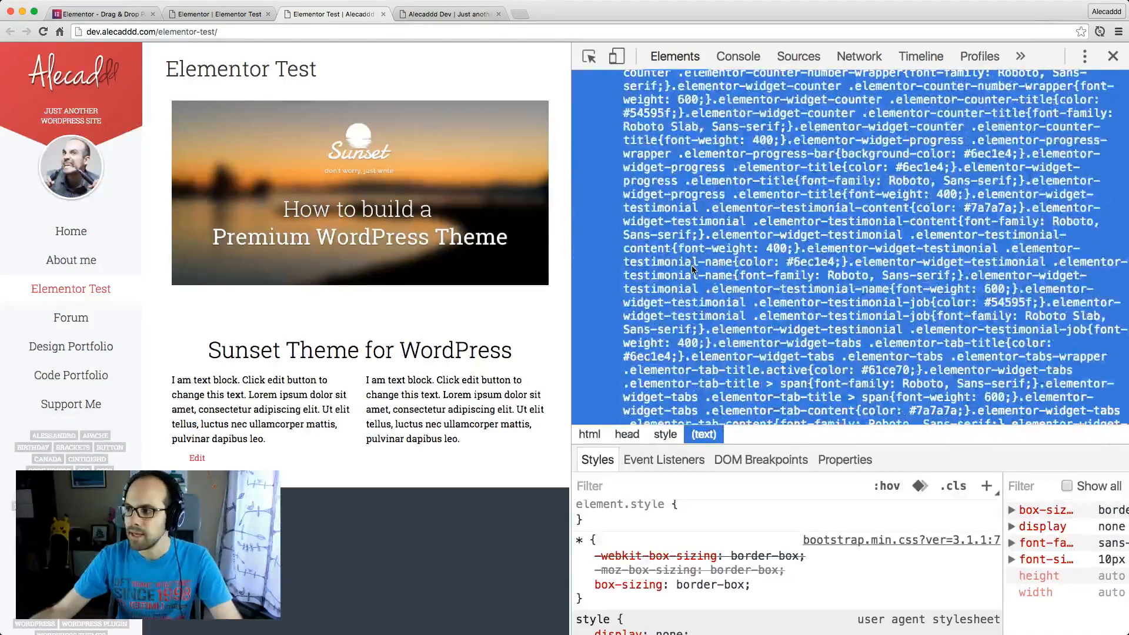
scroll(693, 269, "down", 2)
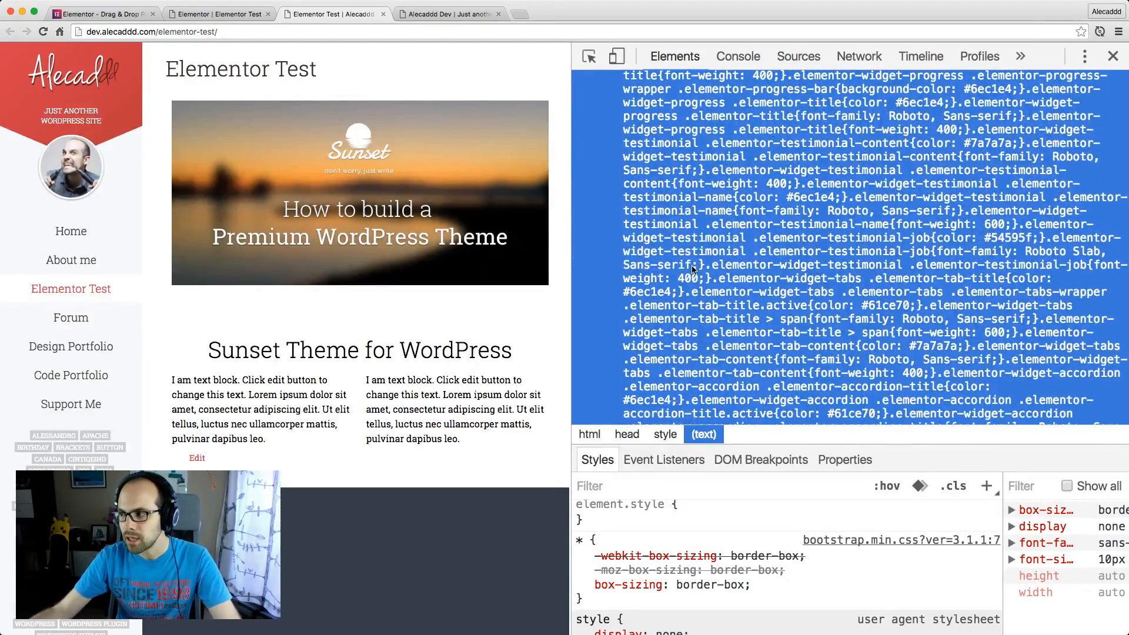
scroll(693, 269, "down", 1)
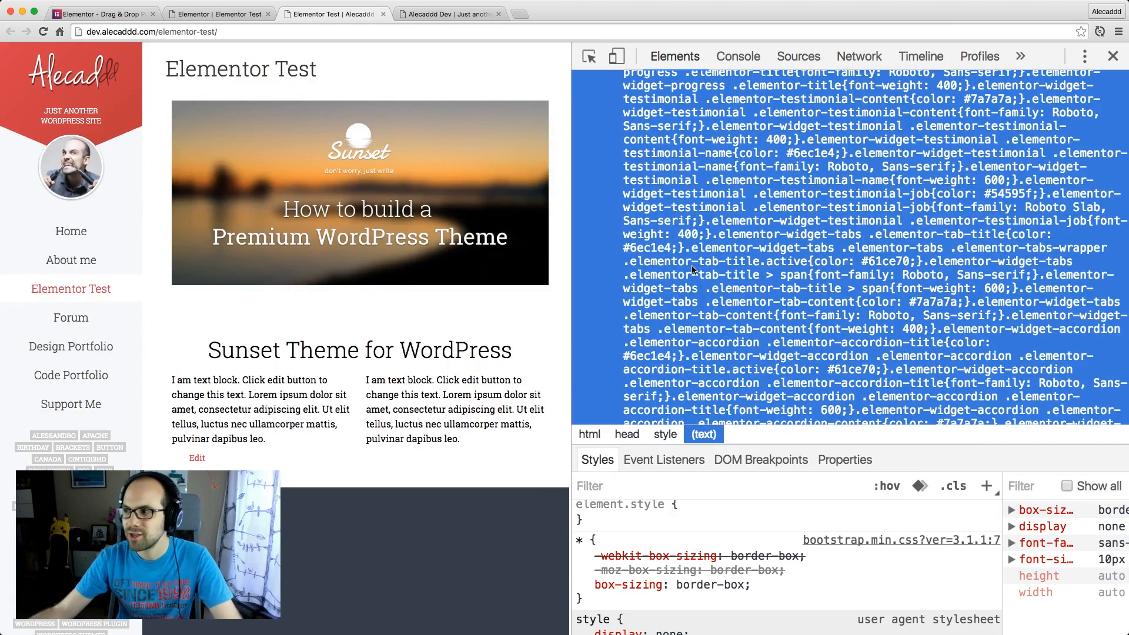
scroll(693, 269, "down", 6)
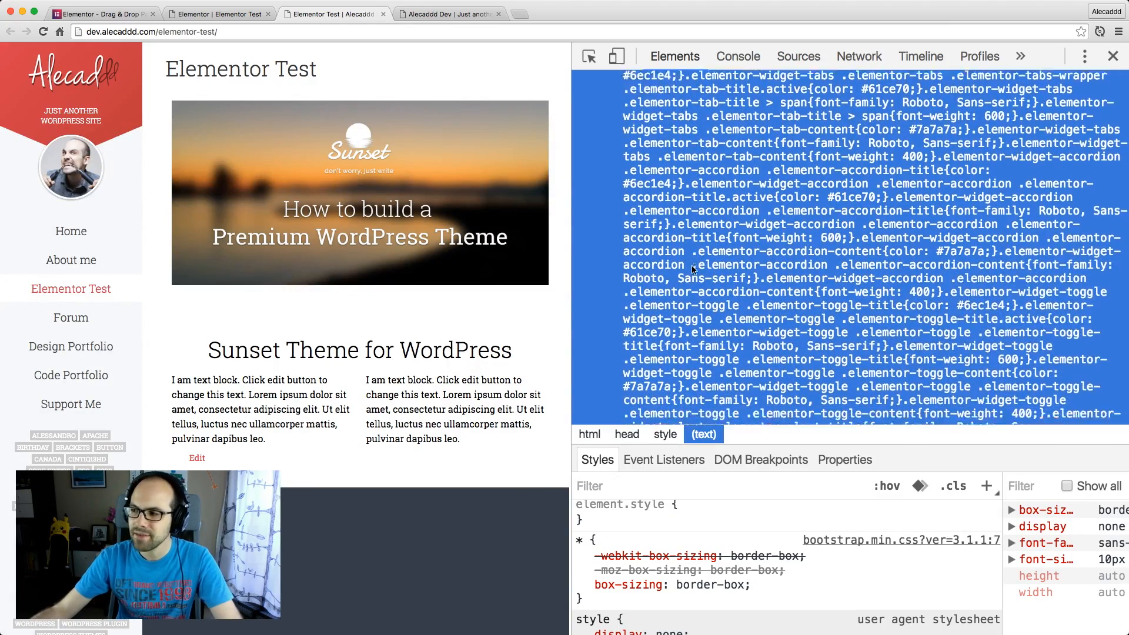
scroll(693, 269, "down", 10)
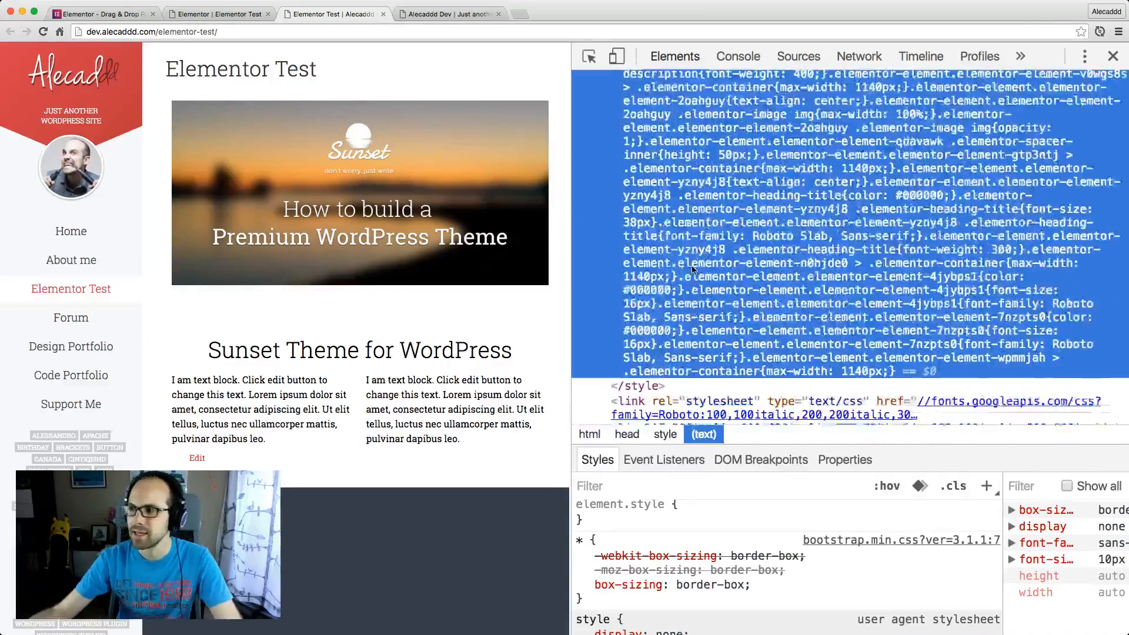
left_click(697, 321)
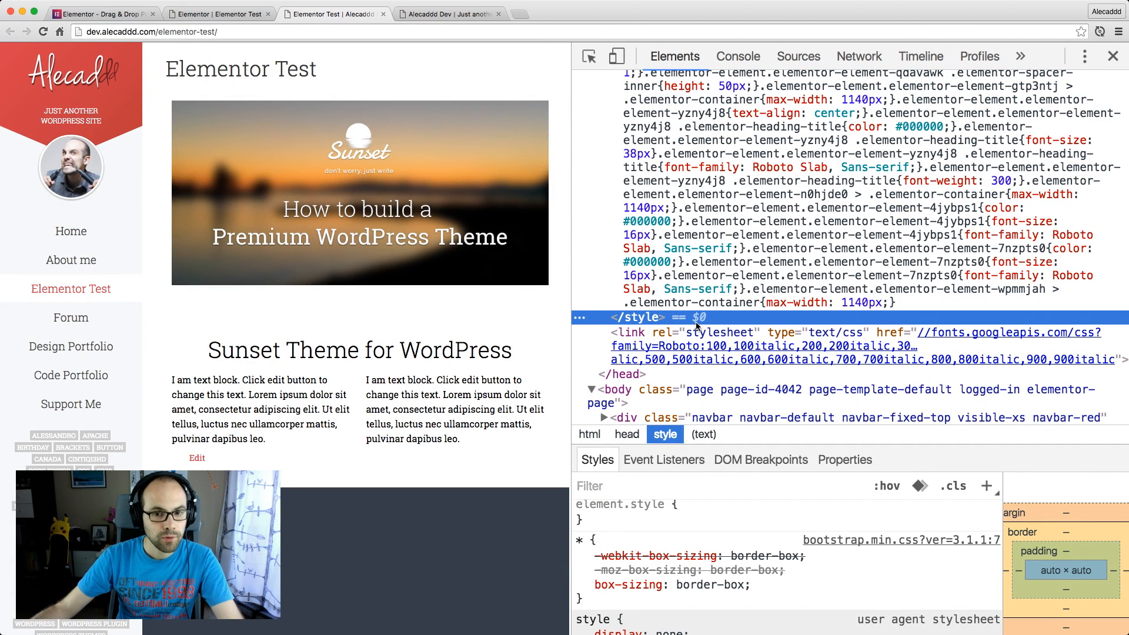
Return to the Elementor sections in the page body and select the banner's section element
scroll(697, 325, "down", 6)
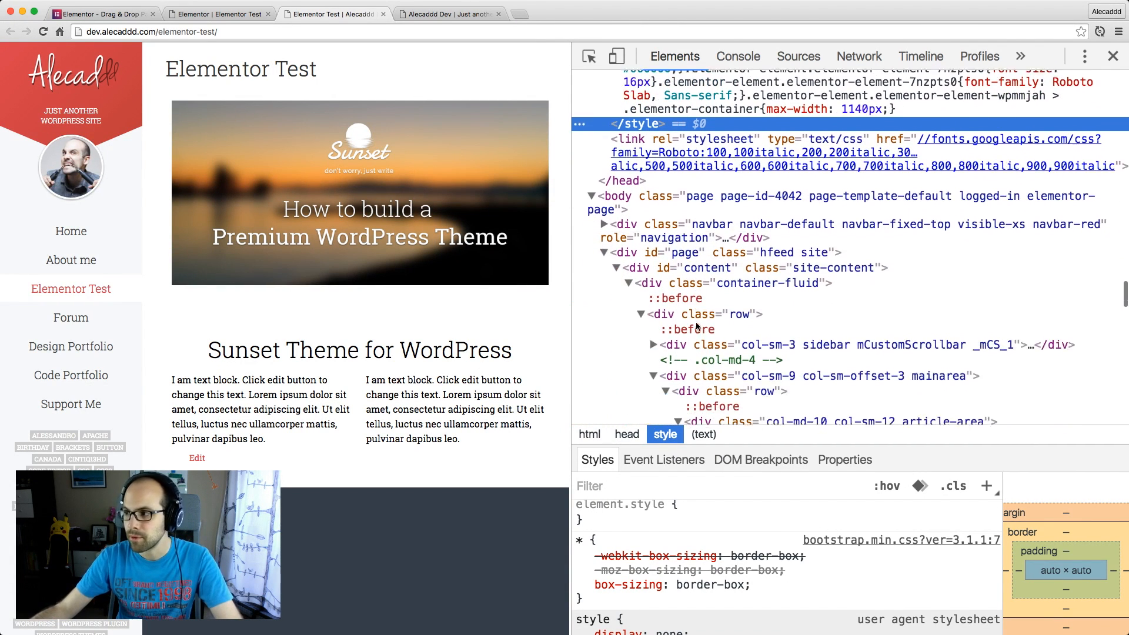
scroll(696, 322, "down", 5)
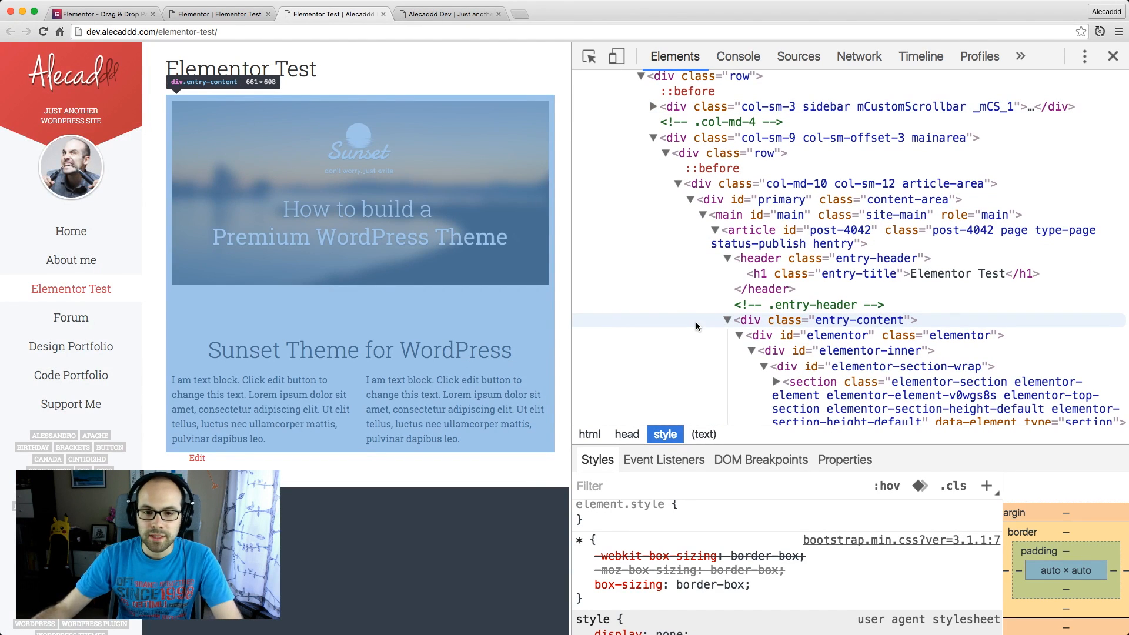
scroll(697, 325, "down", 3)
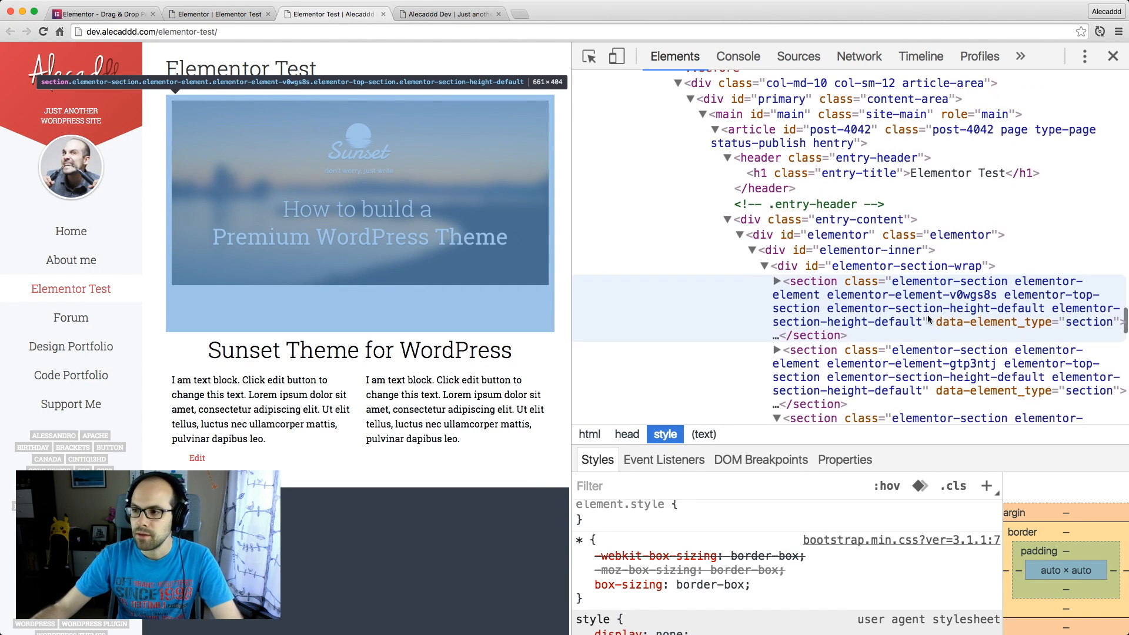
left_click(916, 308)
scroll(916, 309, "down", 3)
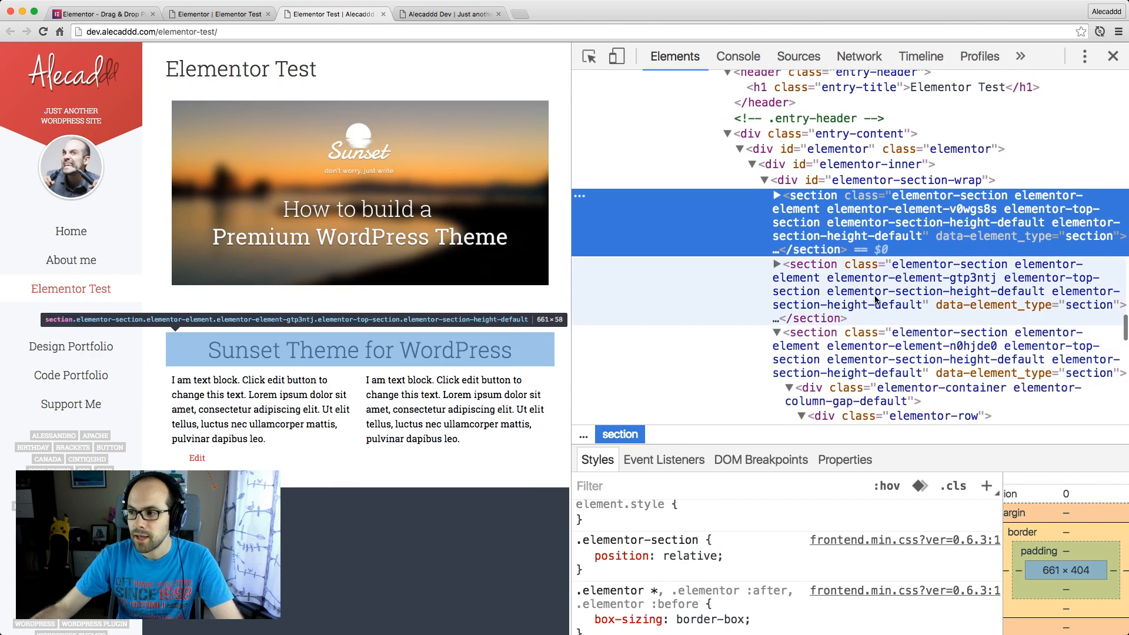